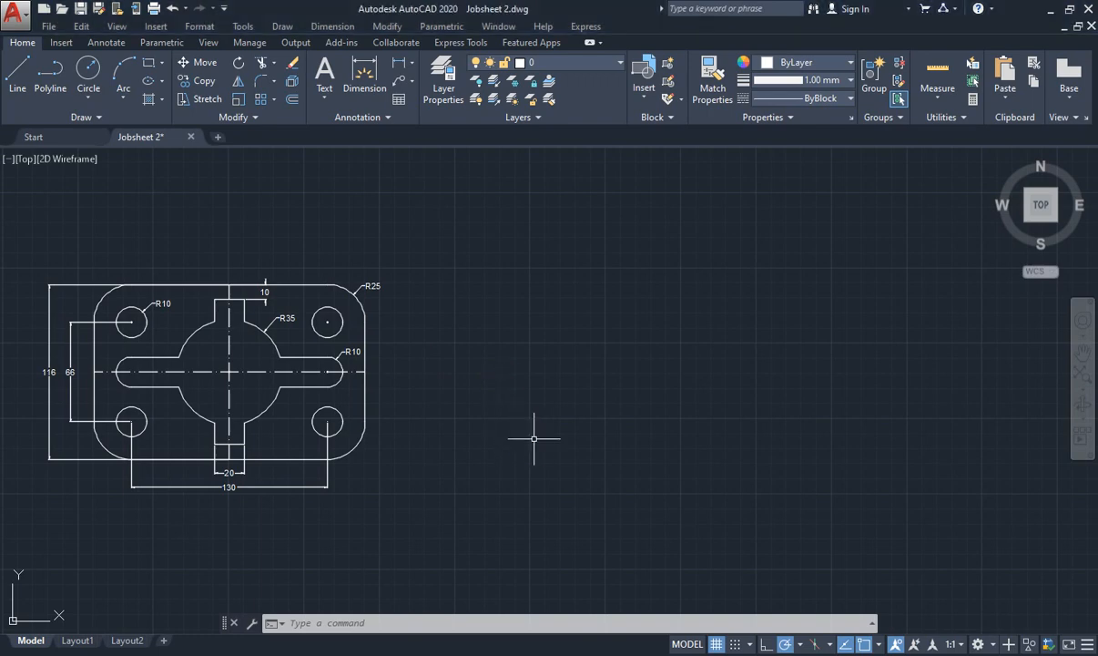
Draw a 130 by 66 rectangle in the empty space beside the dimensioned reference plate
text(R)
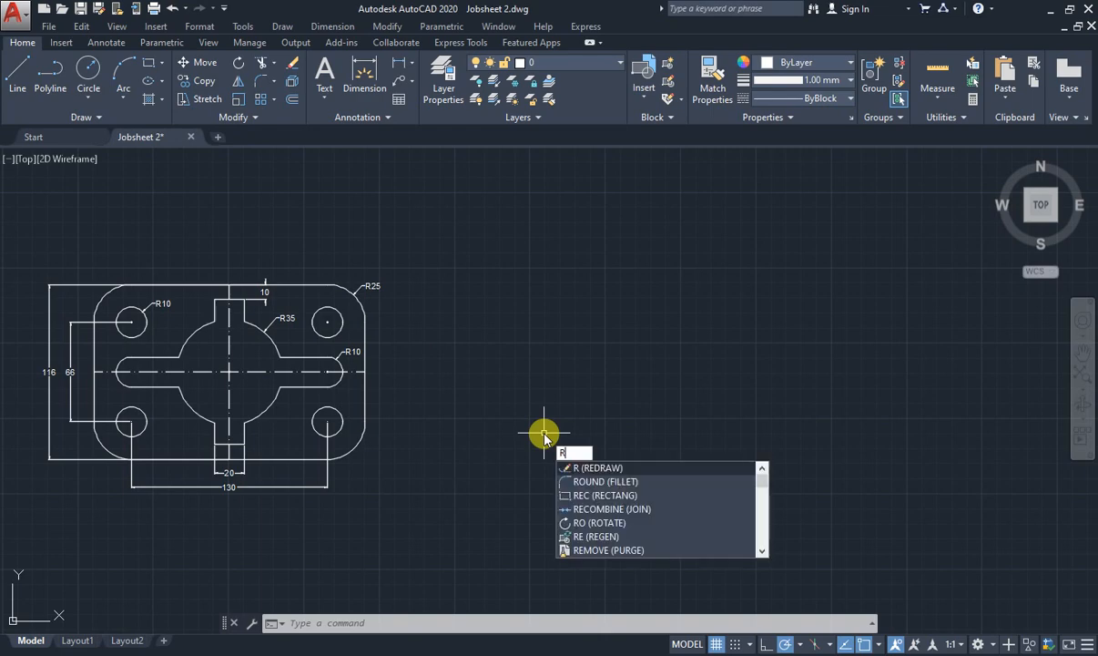
text(EC)
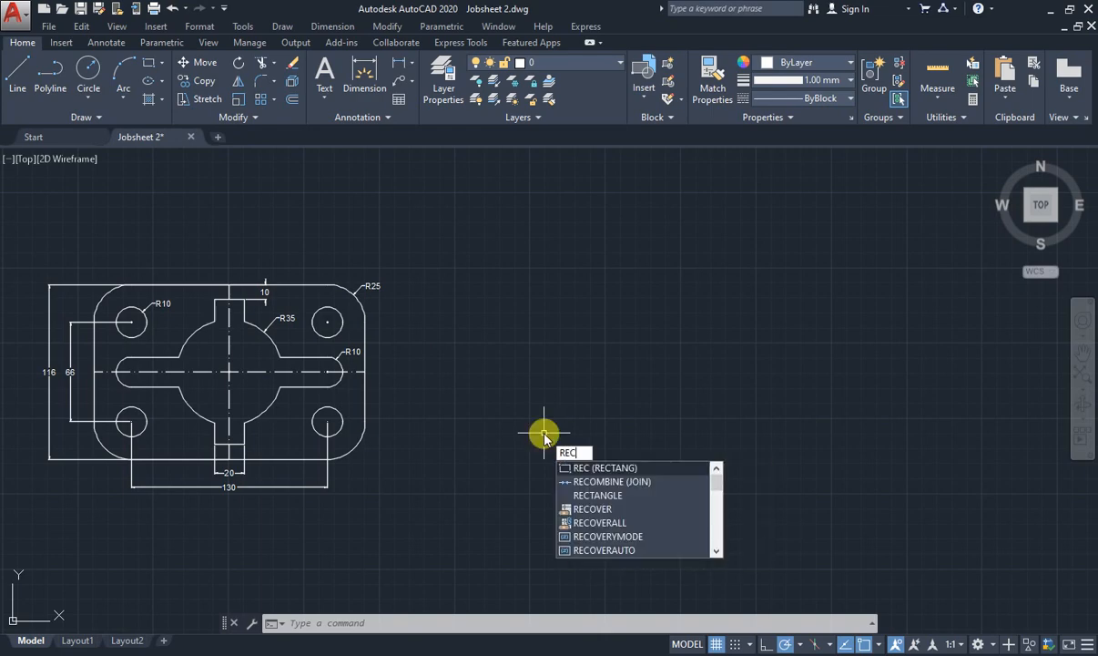
key(Return)
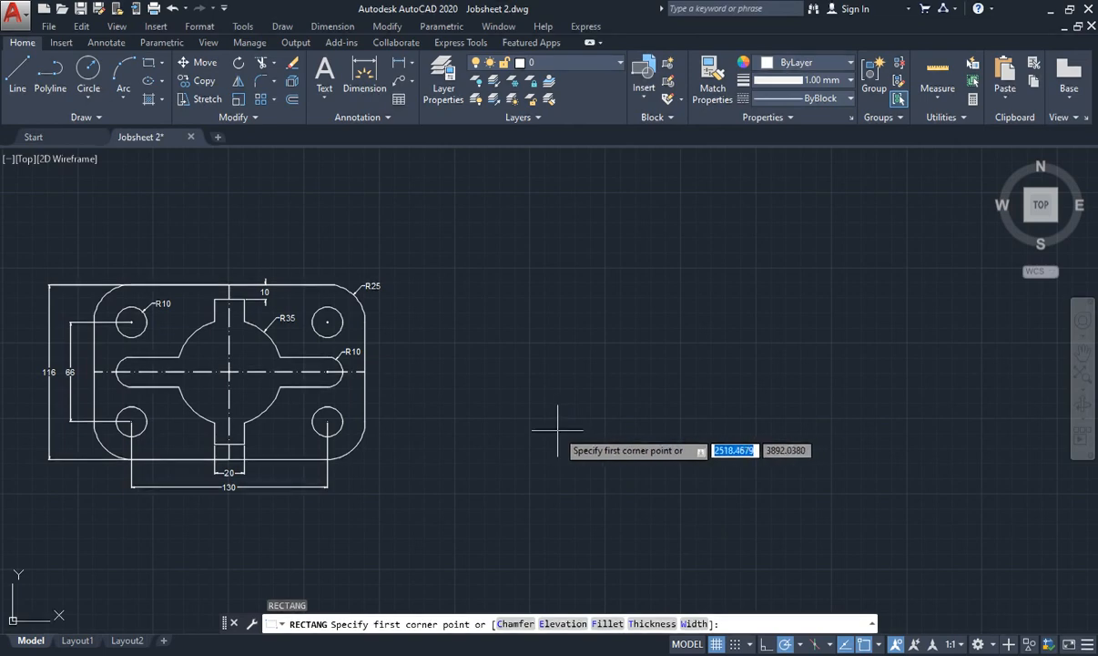
click(557, 429)
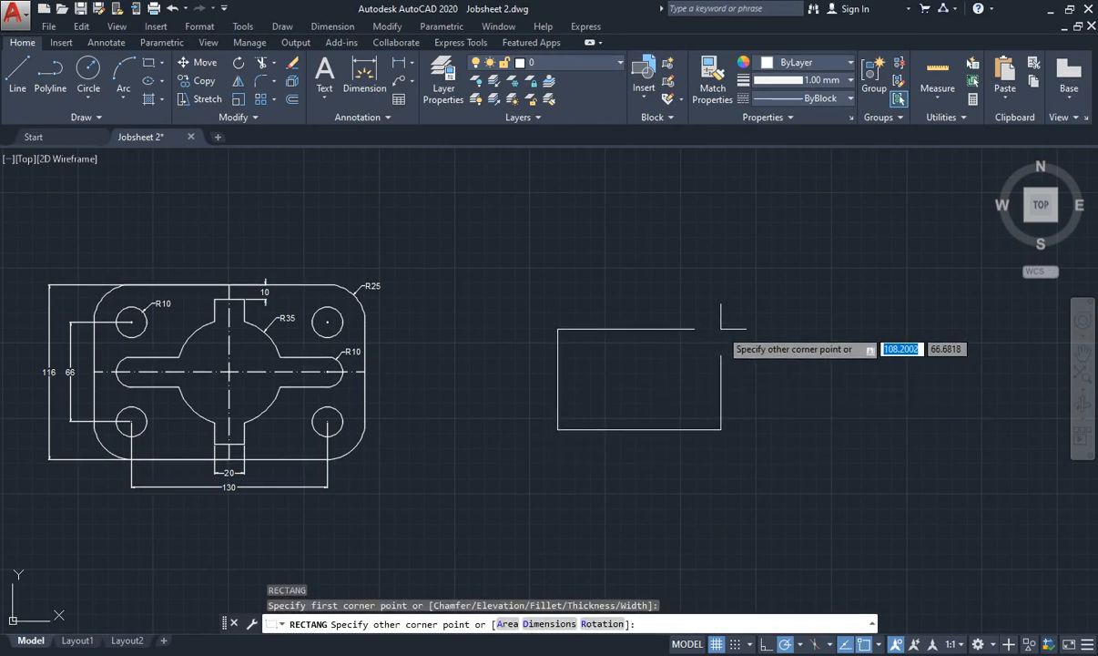
text(130)
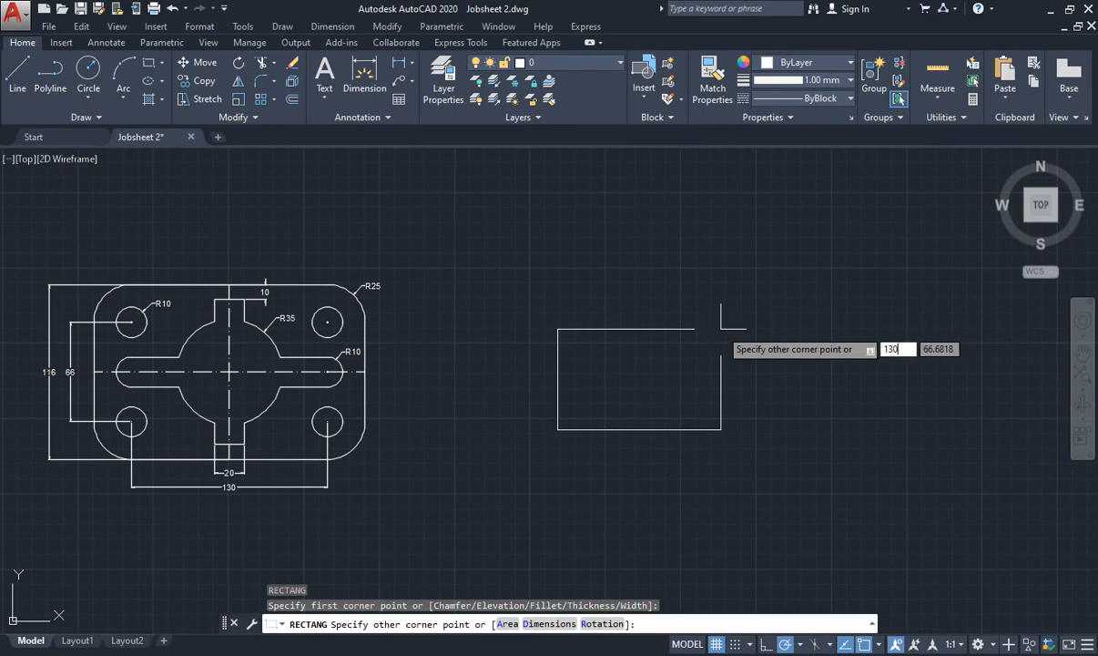
key(Tab)
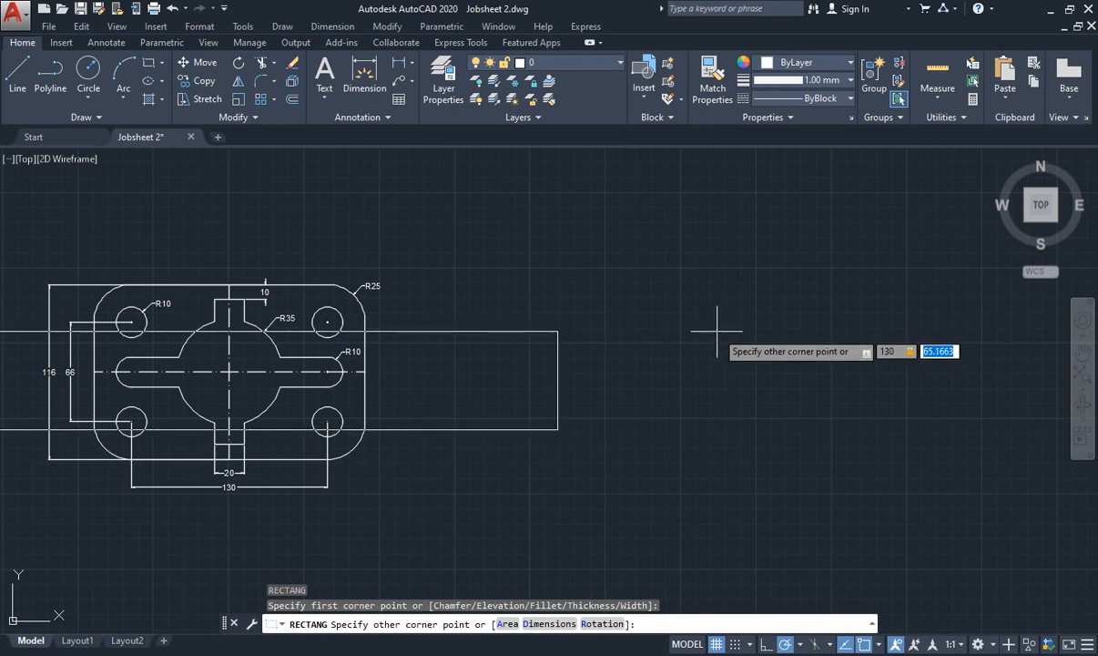
text(66)
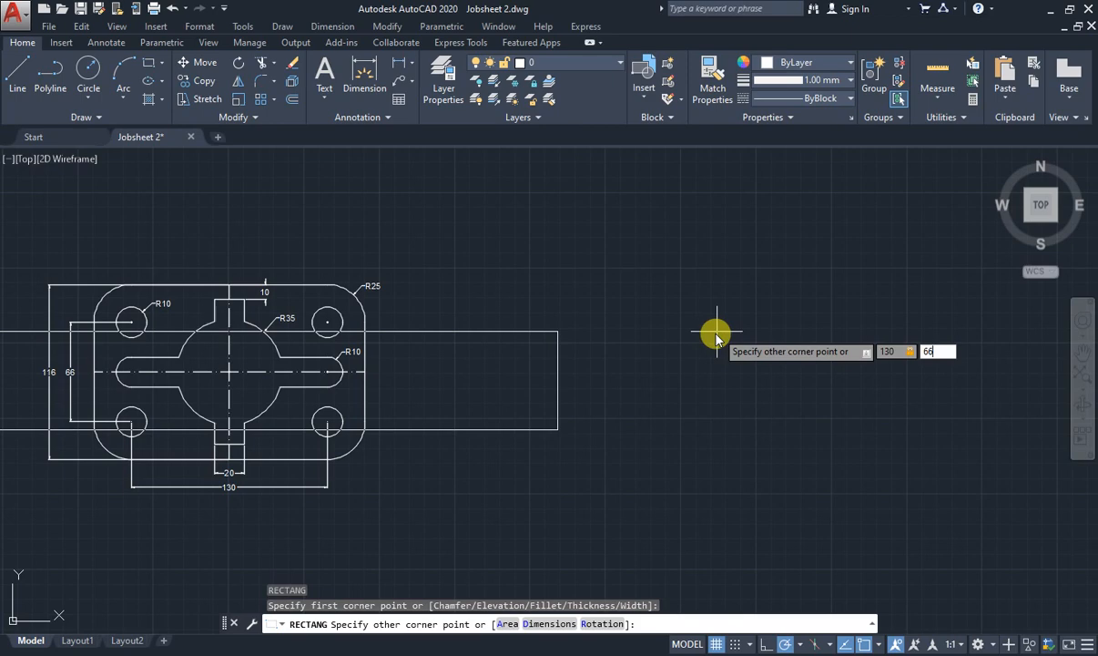
key(Return)
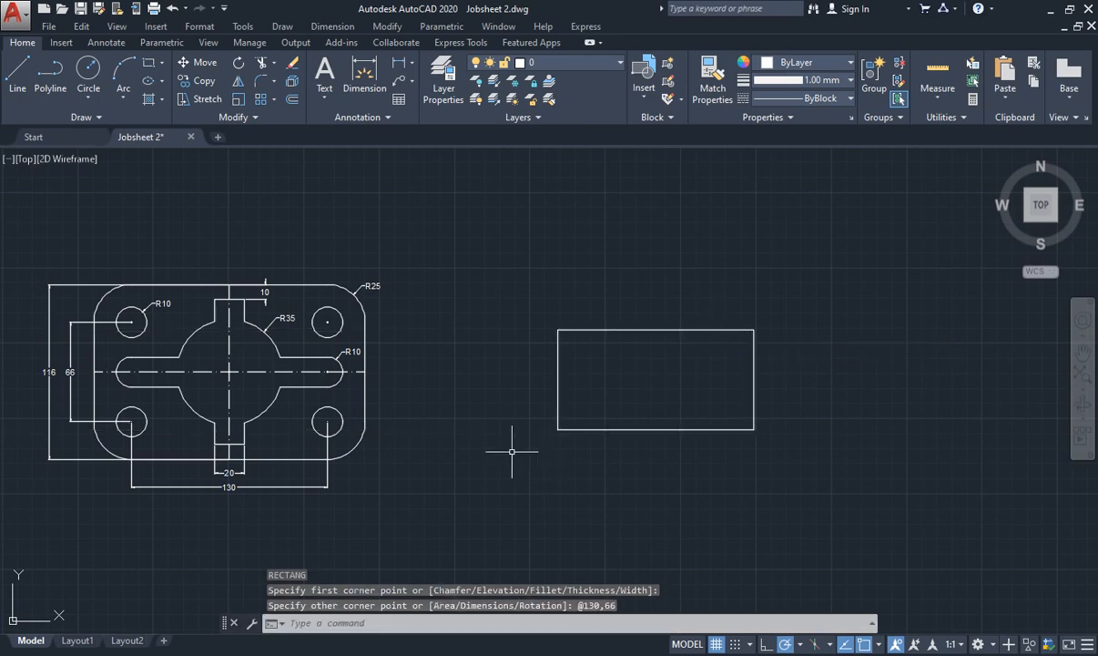
Draw a circle of radius 10 centred on the rectangle's lower-left corner
text(c)
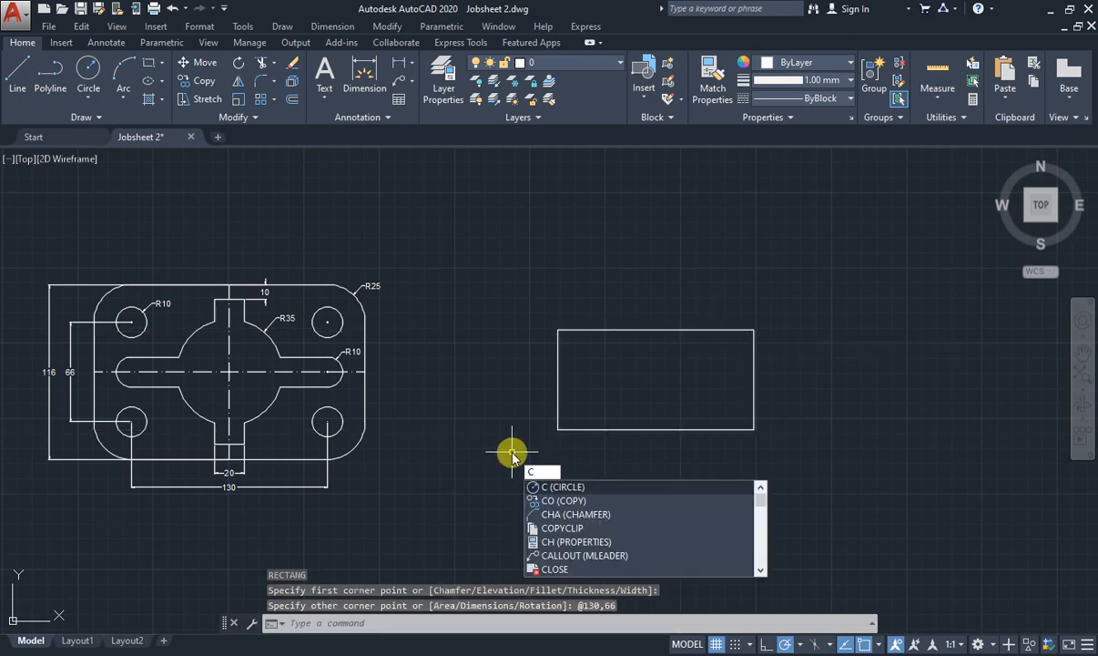
key(Return)
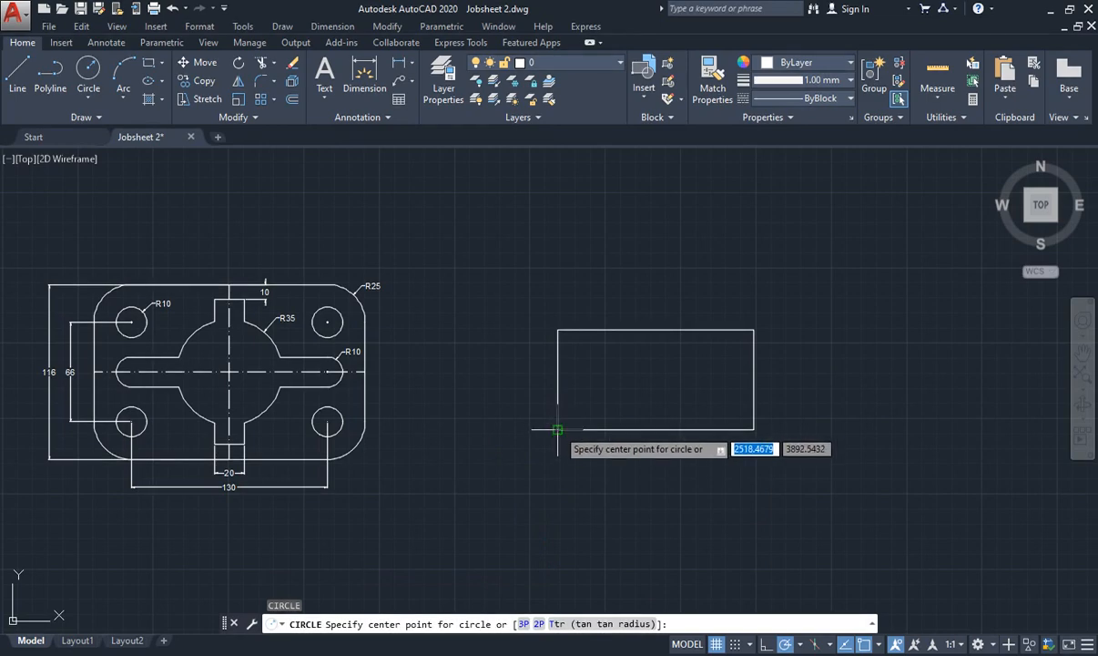
click(558, 429)
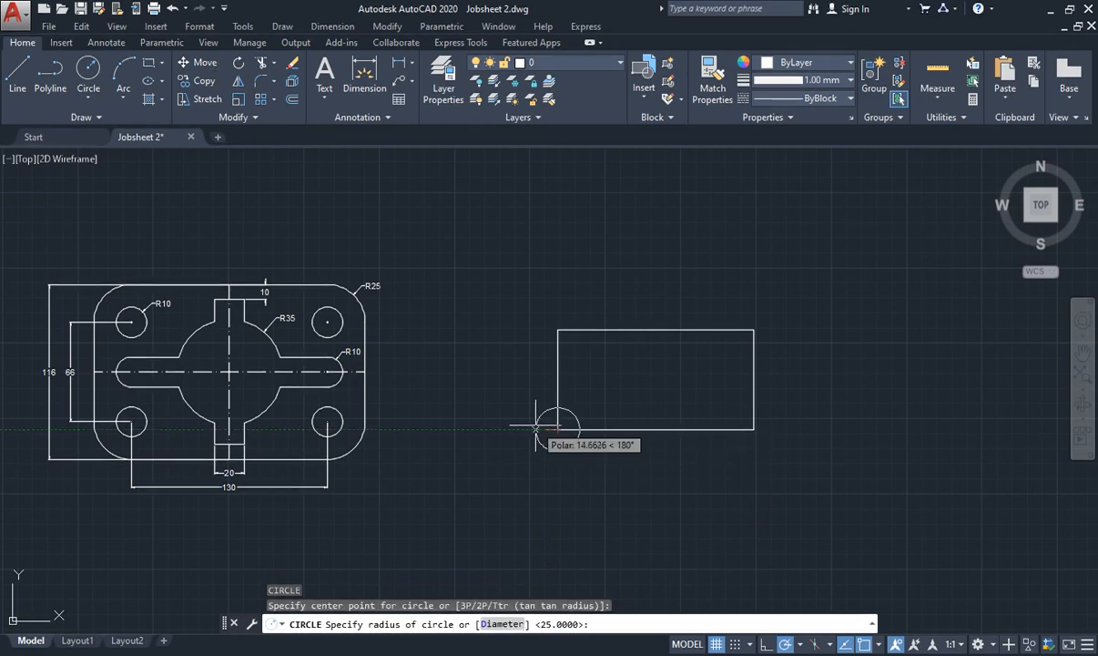
text(10)
key(Return)
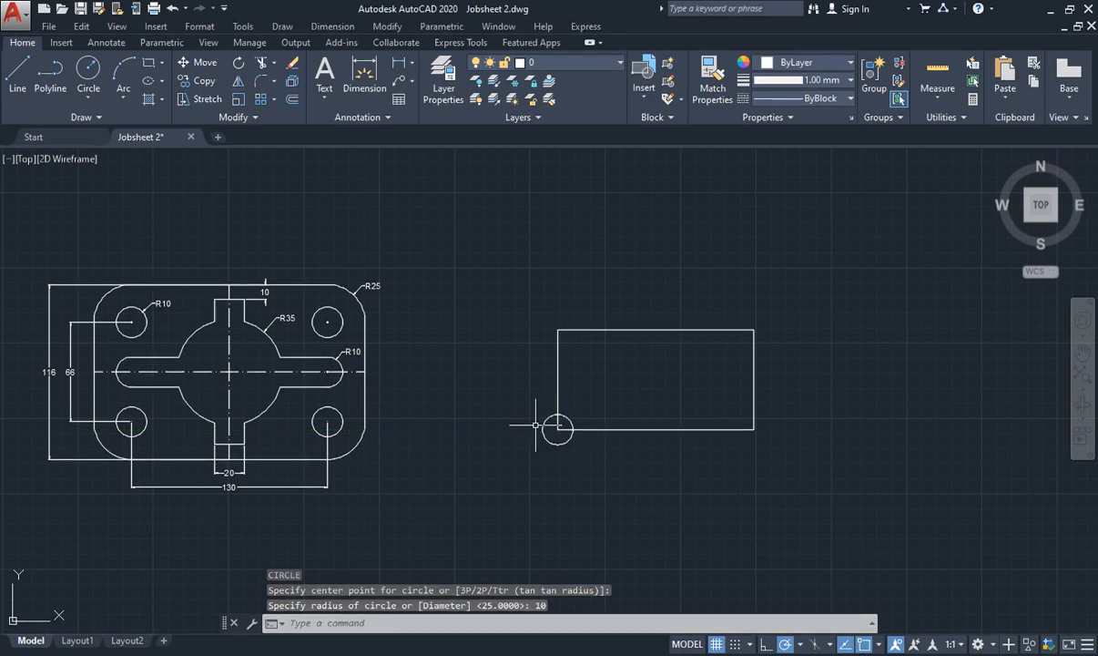
Add a concentric circle of radius 25 around the small circle at the rectangle's lower-left corner
text(C)
key(Return)
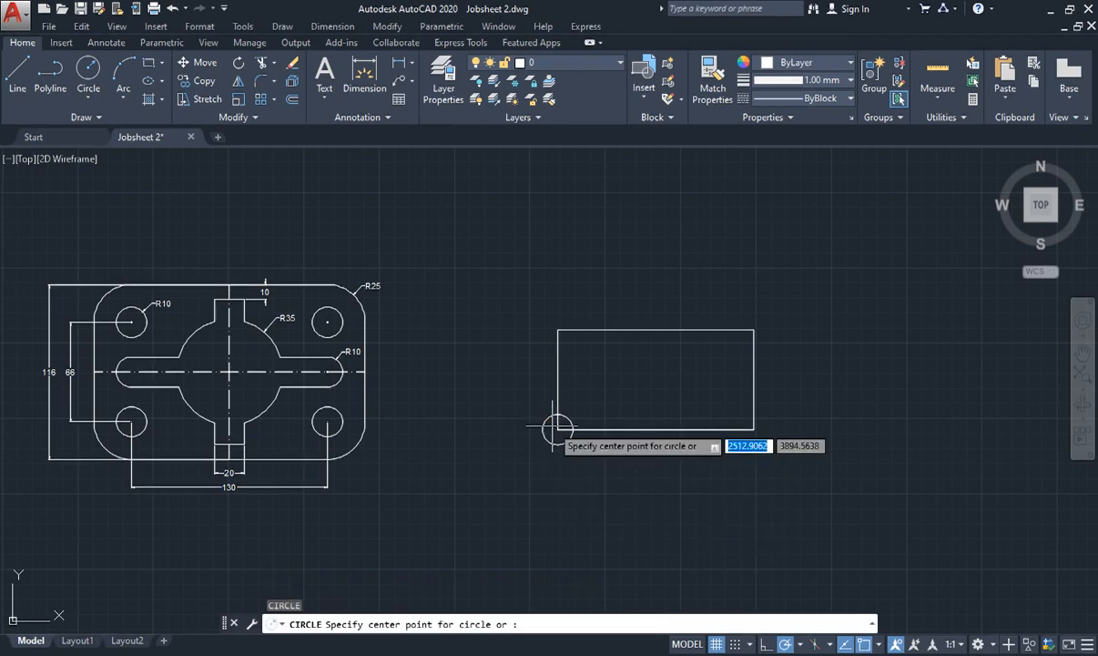
click(544, 423)
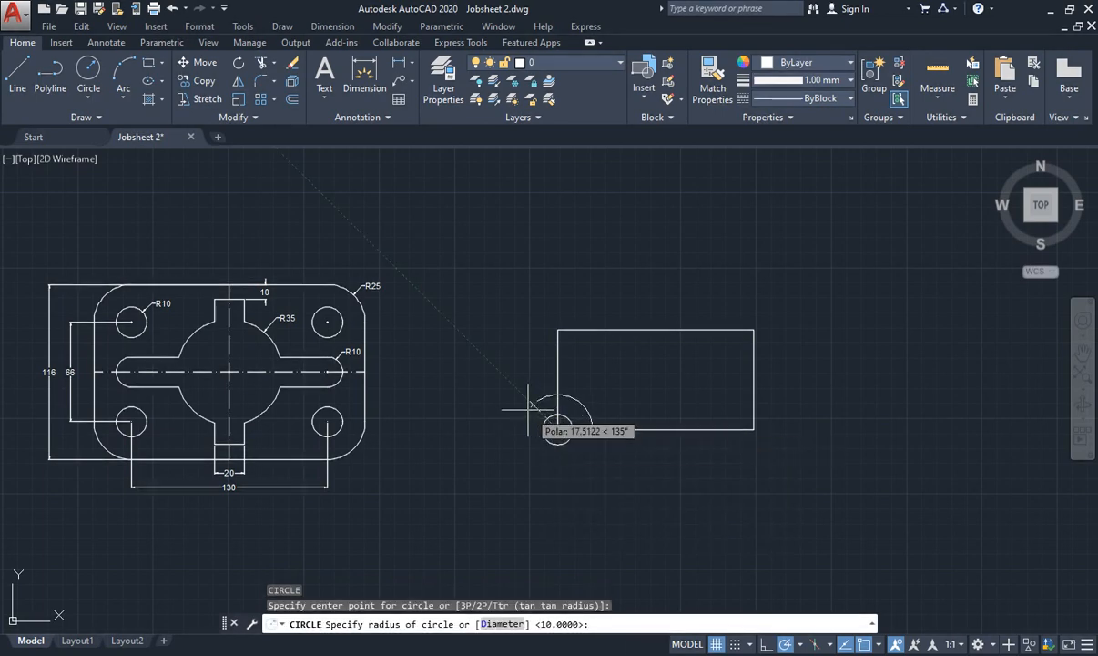
text(25)
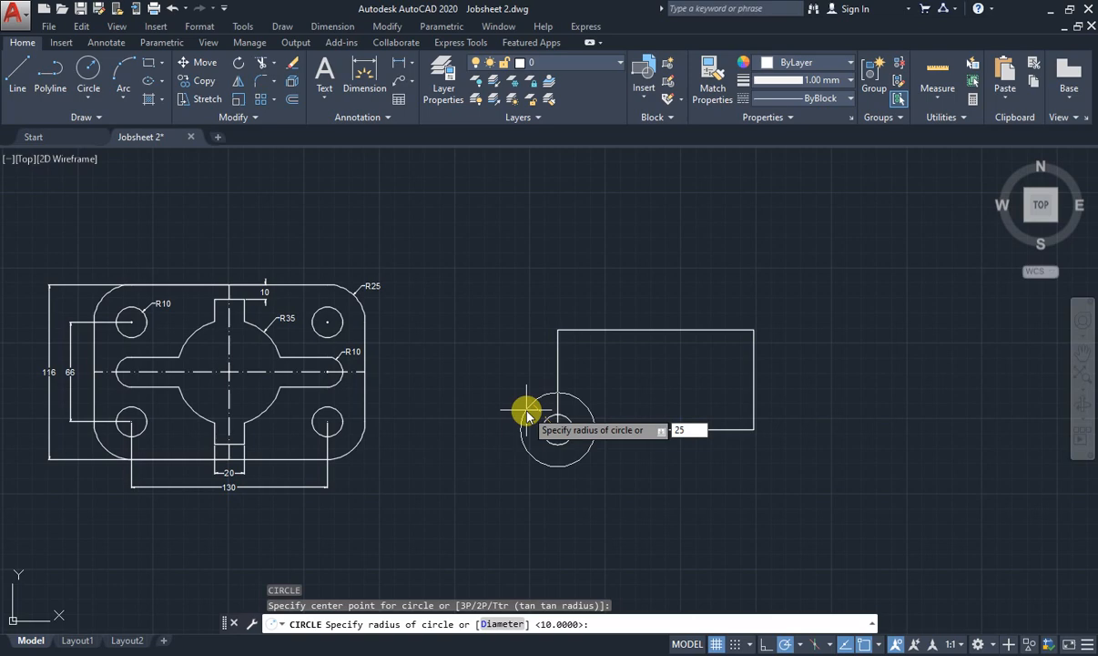
key(Return)
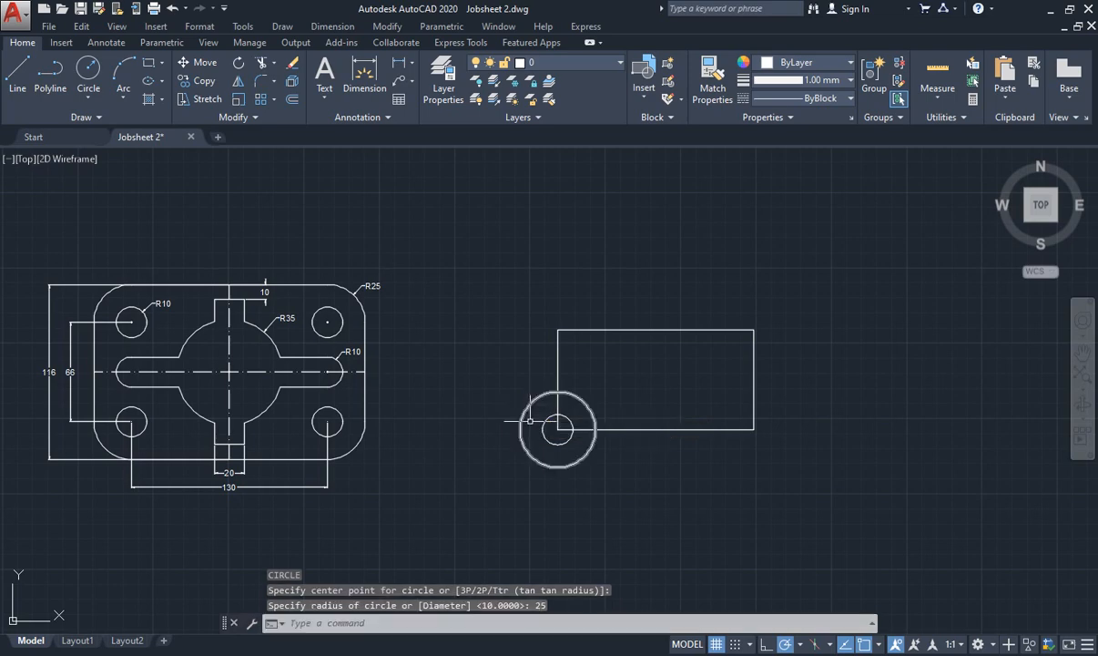
Copy both concentric circles from the rectangle's lower-left corner to its other three corners
text(CO)
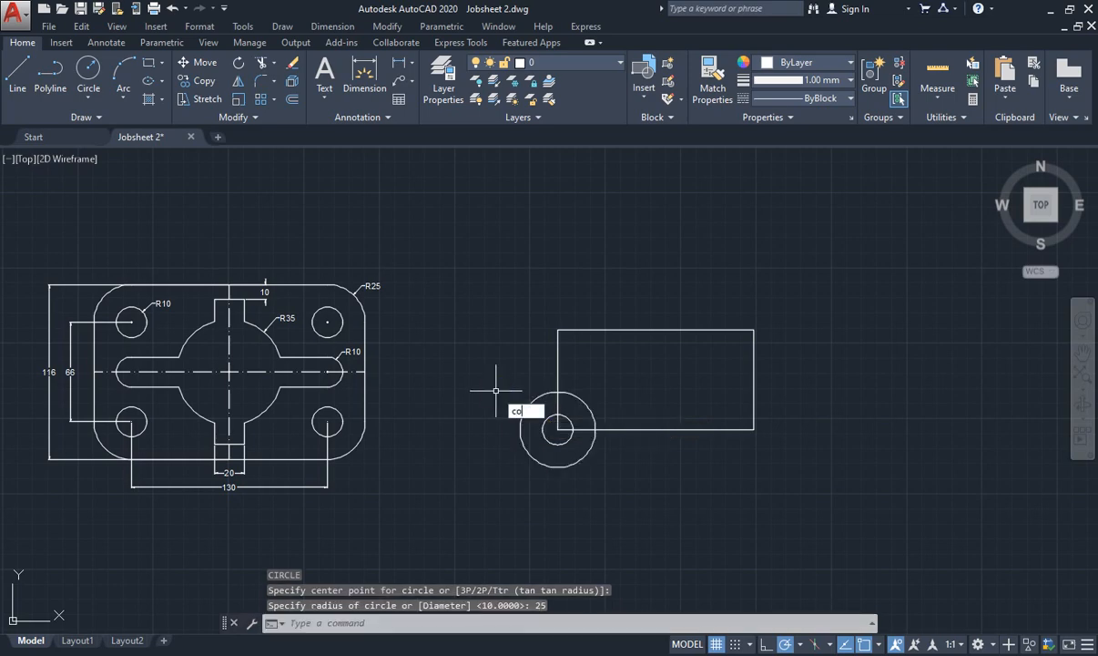
key(Return)
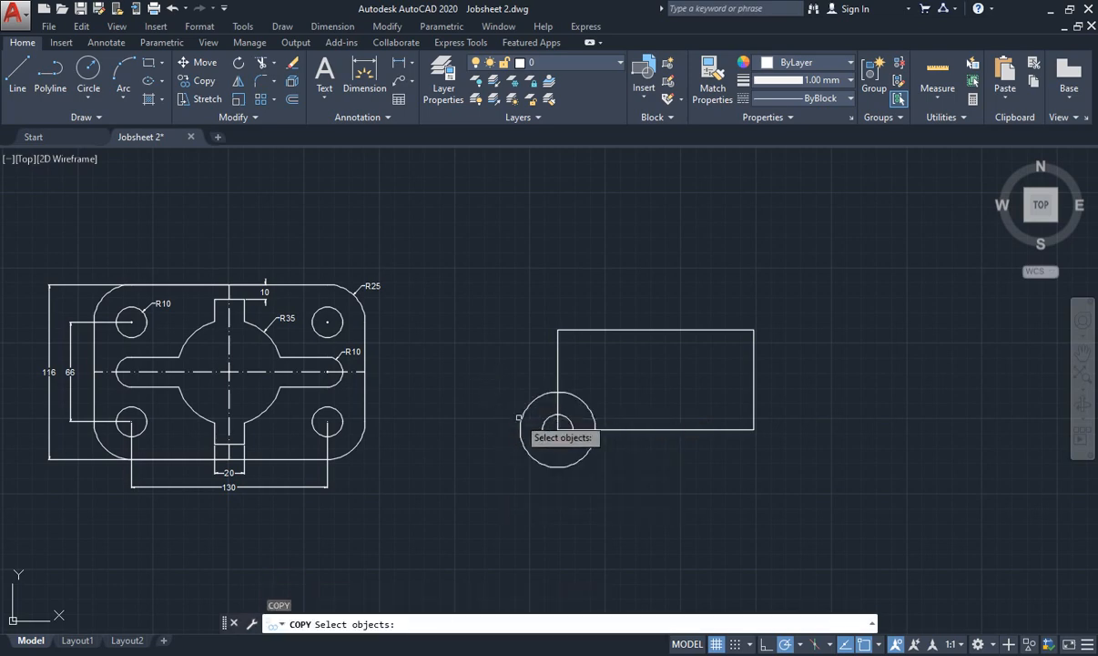
click(528, 407)
click(522, 415)
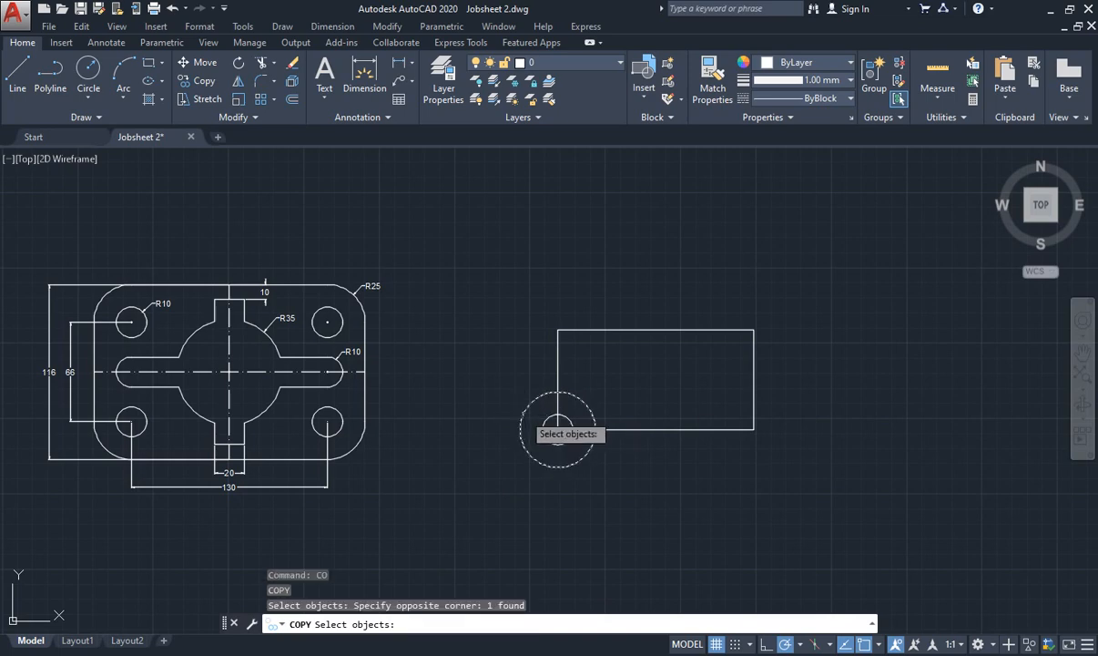
click(550, 418)
key(Return)
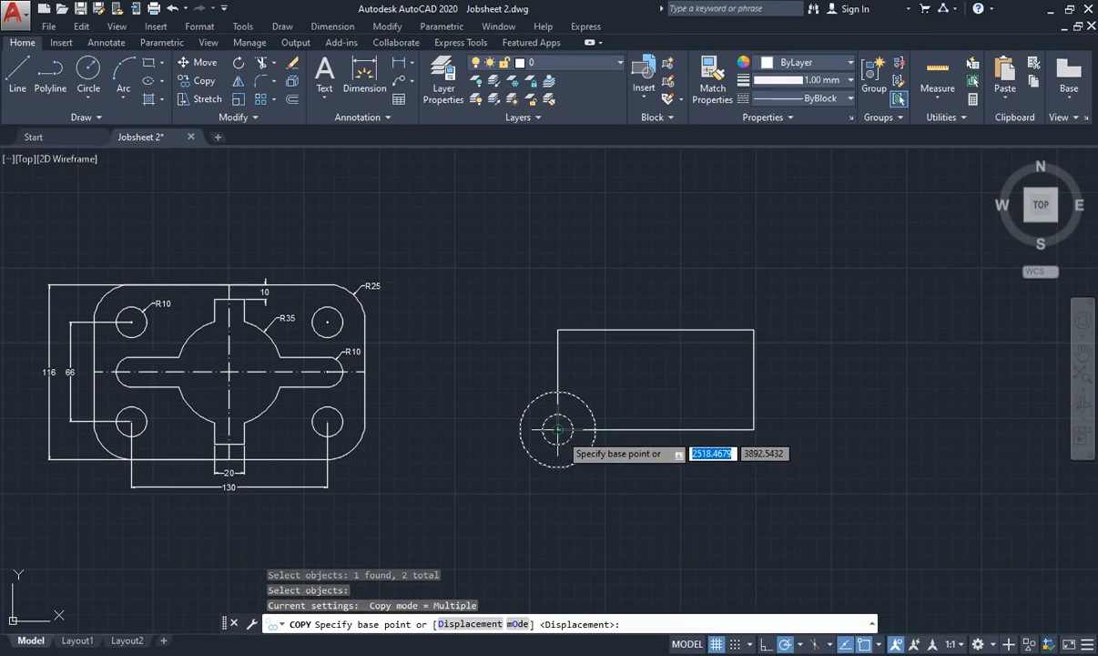
click(558, 428)
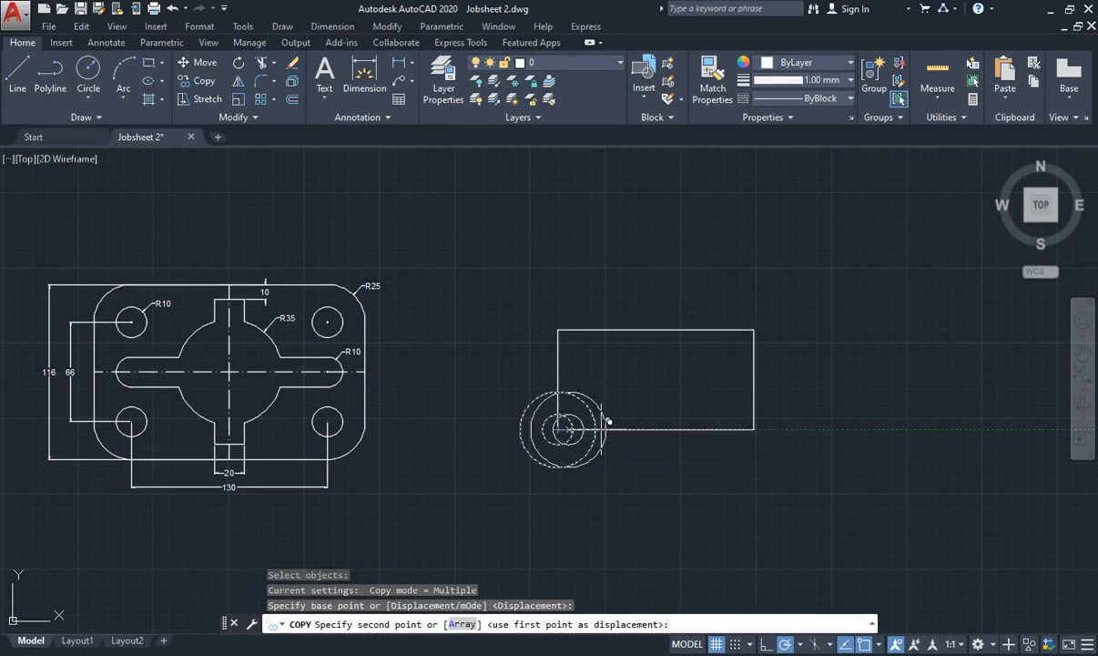
click(760, 424)
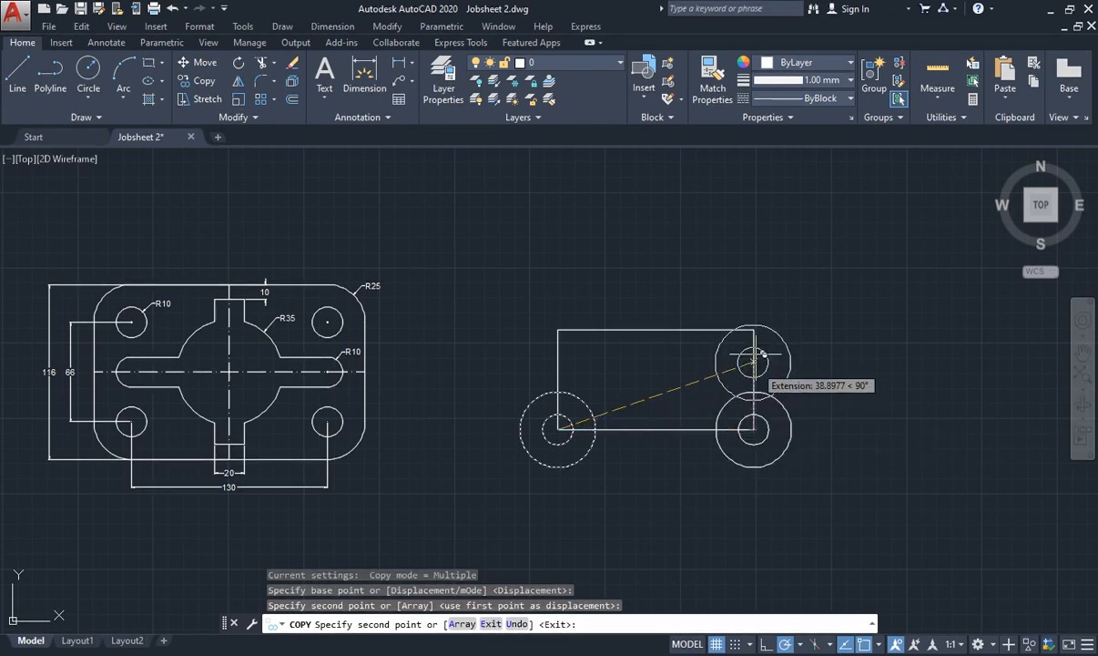
click(759, 325)
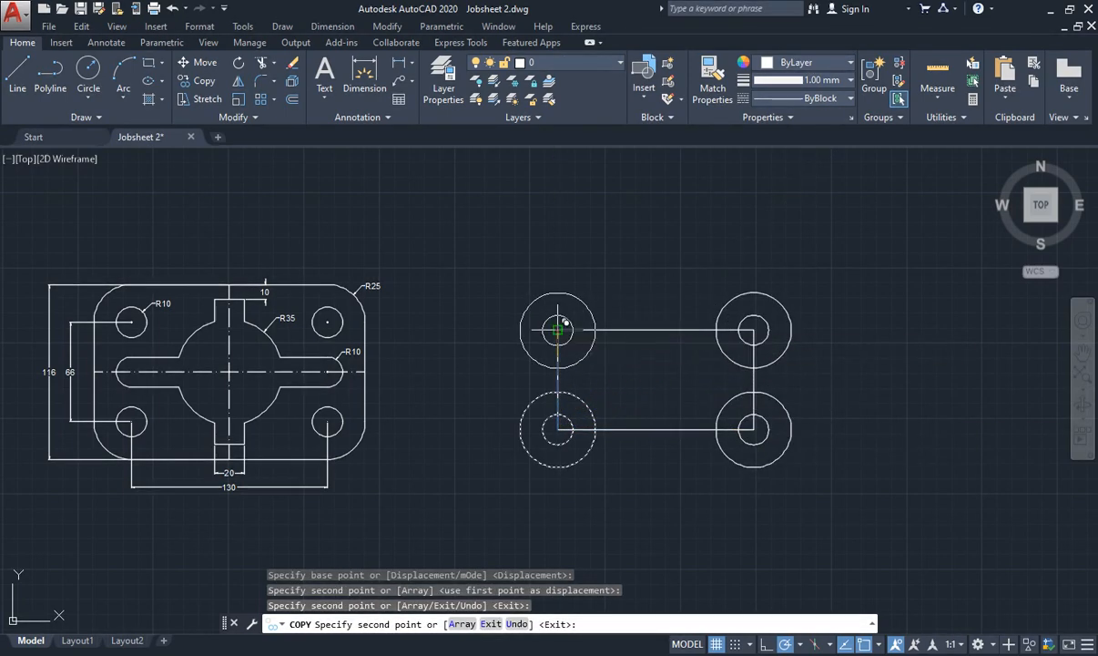
click(559, 323)
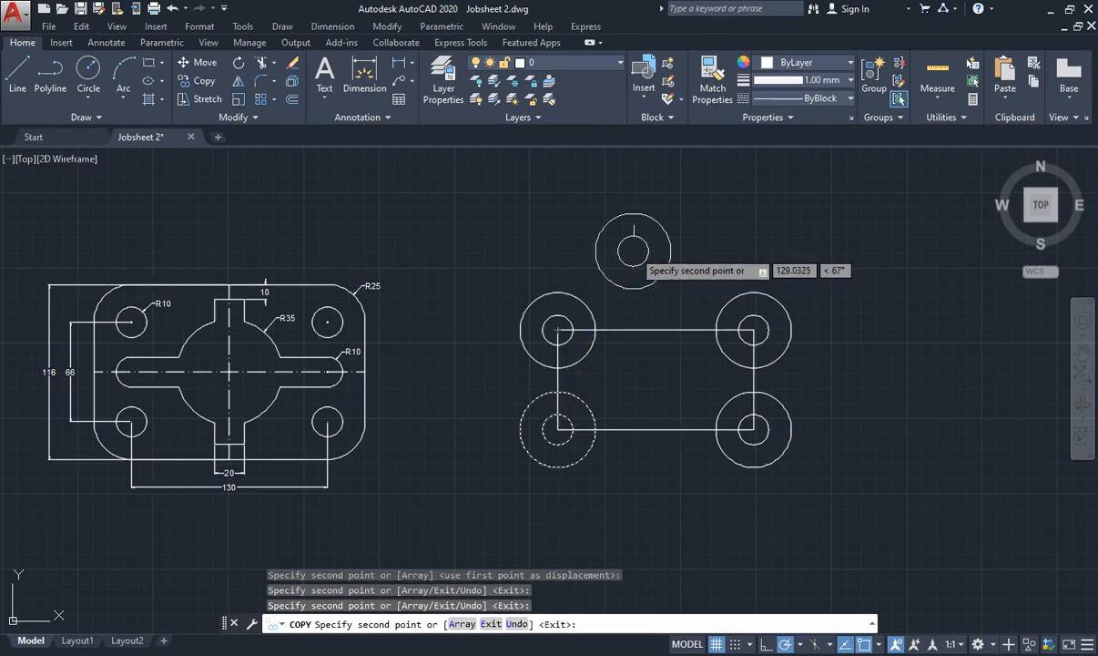
key(Escape)
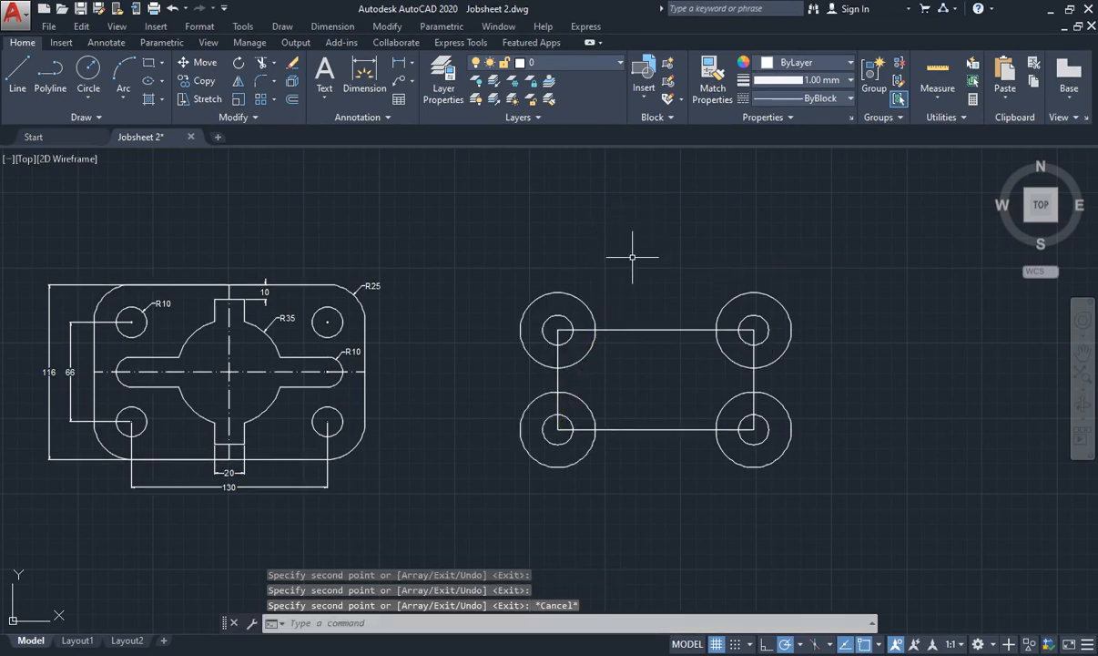
Explode the rectangle joining the four circle centres into separate lines
click(661, 330)
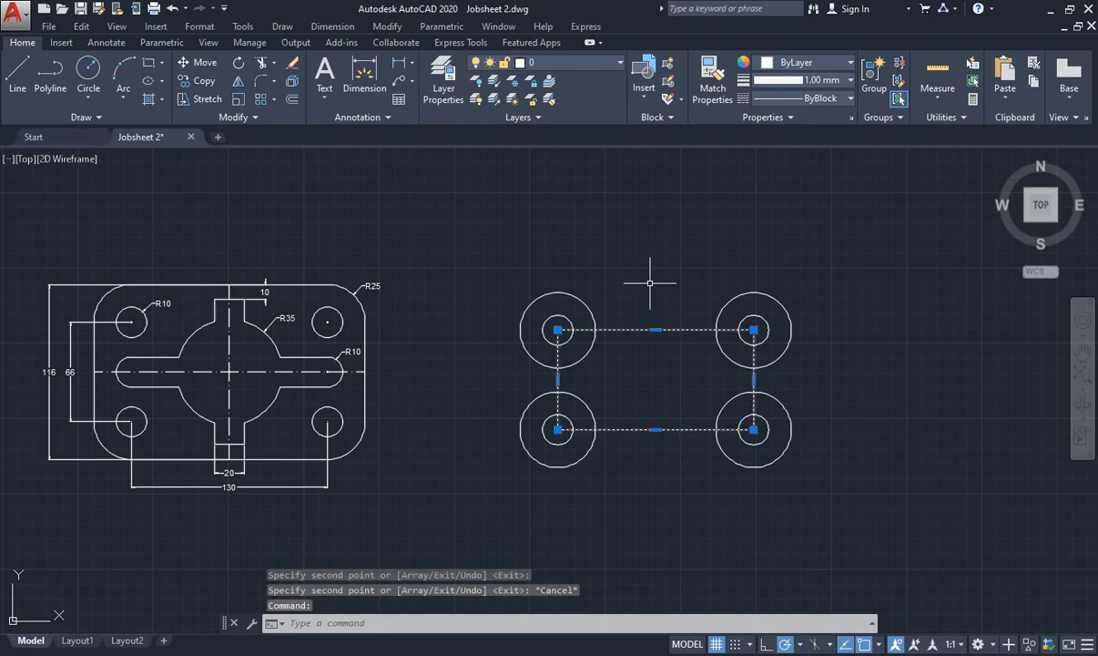
key(Escape)
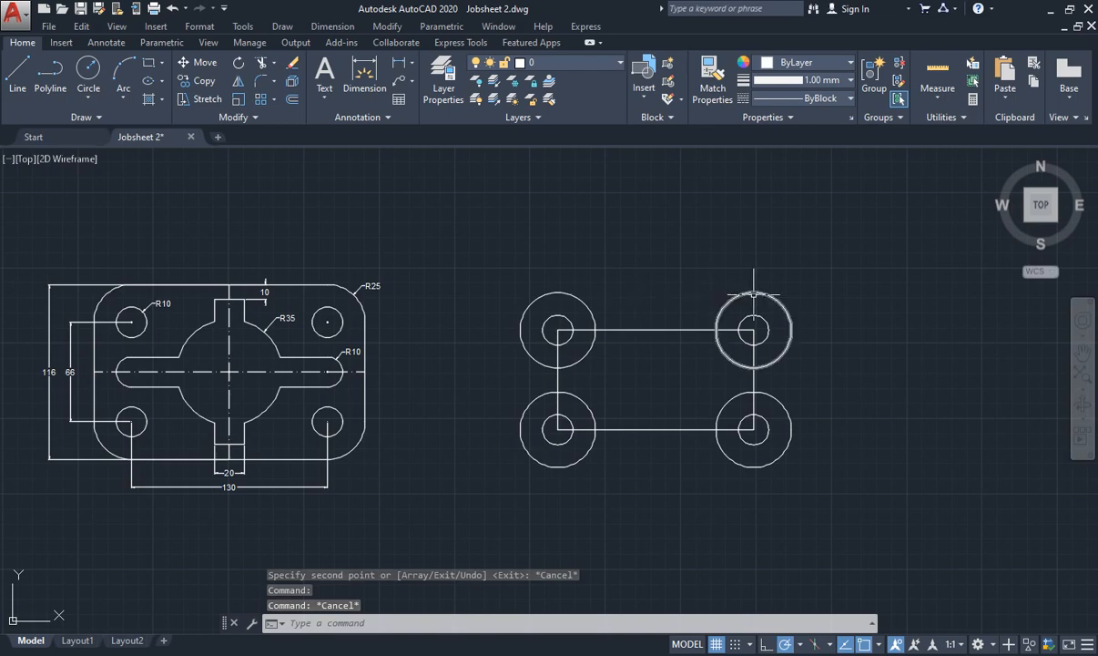
text(EXP)
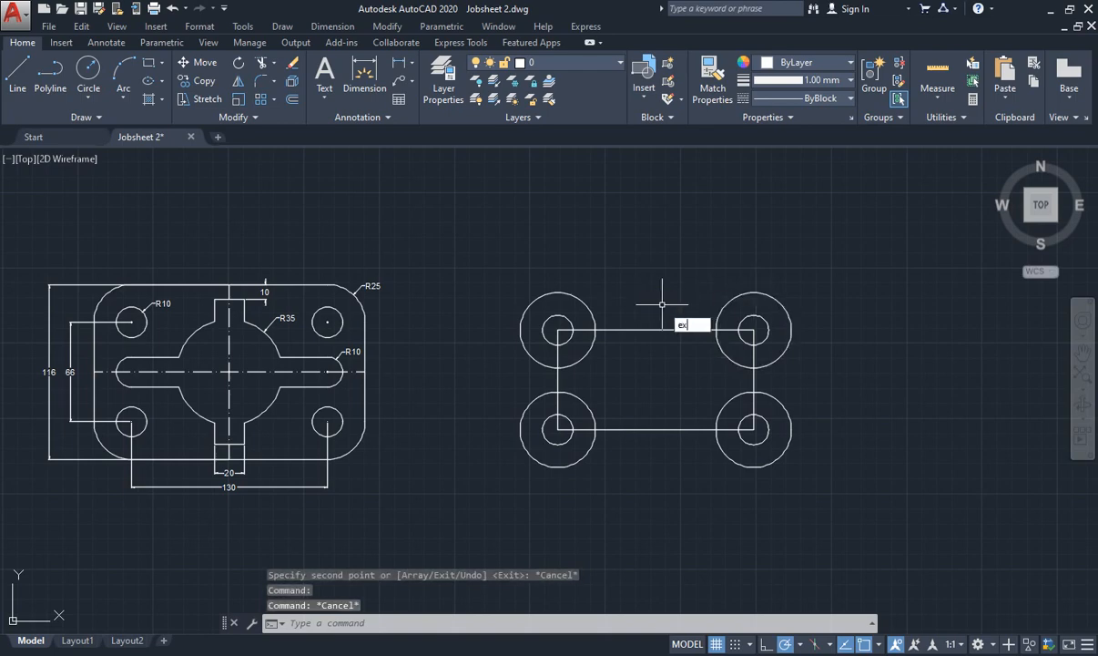
text(LODE)
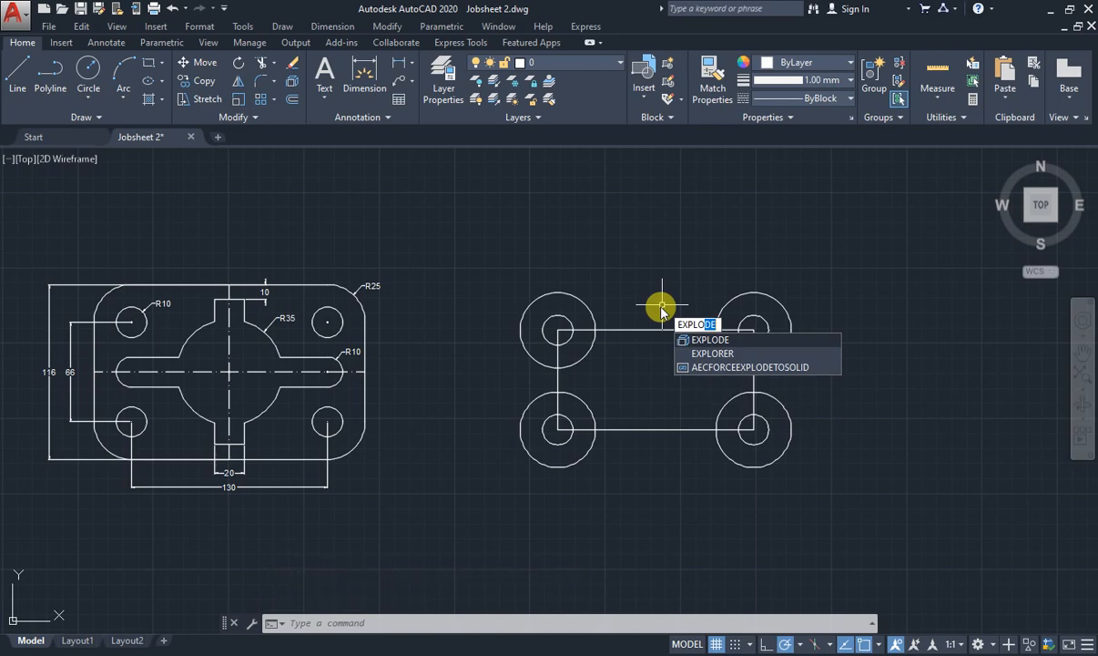
key(Return)
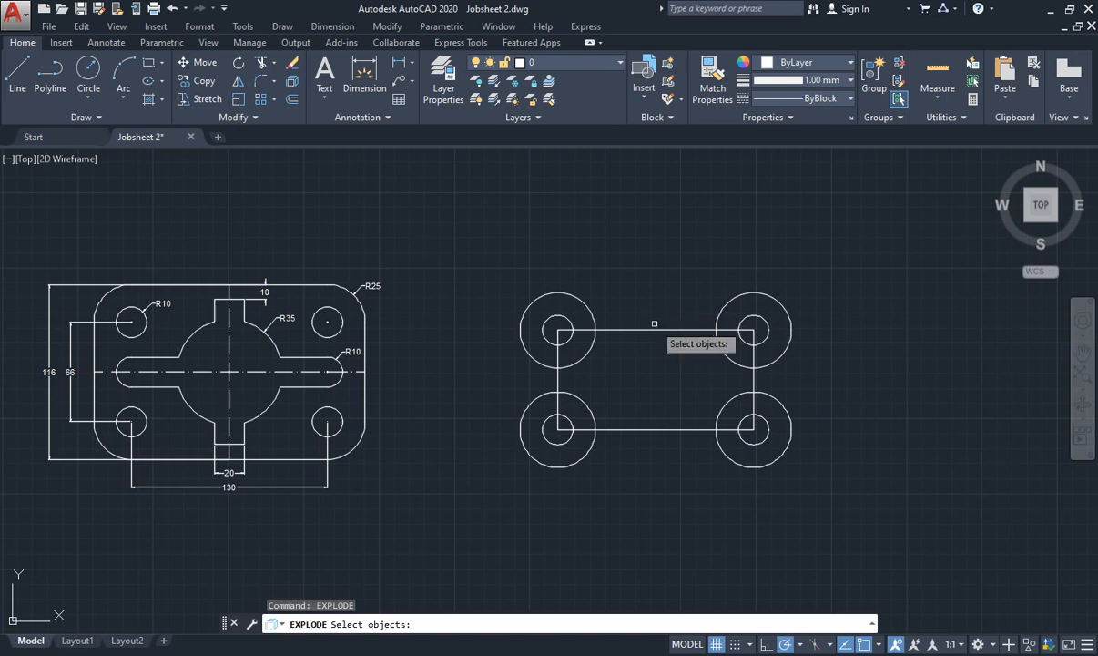
click(652, 326)
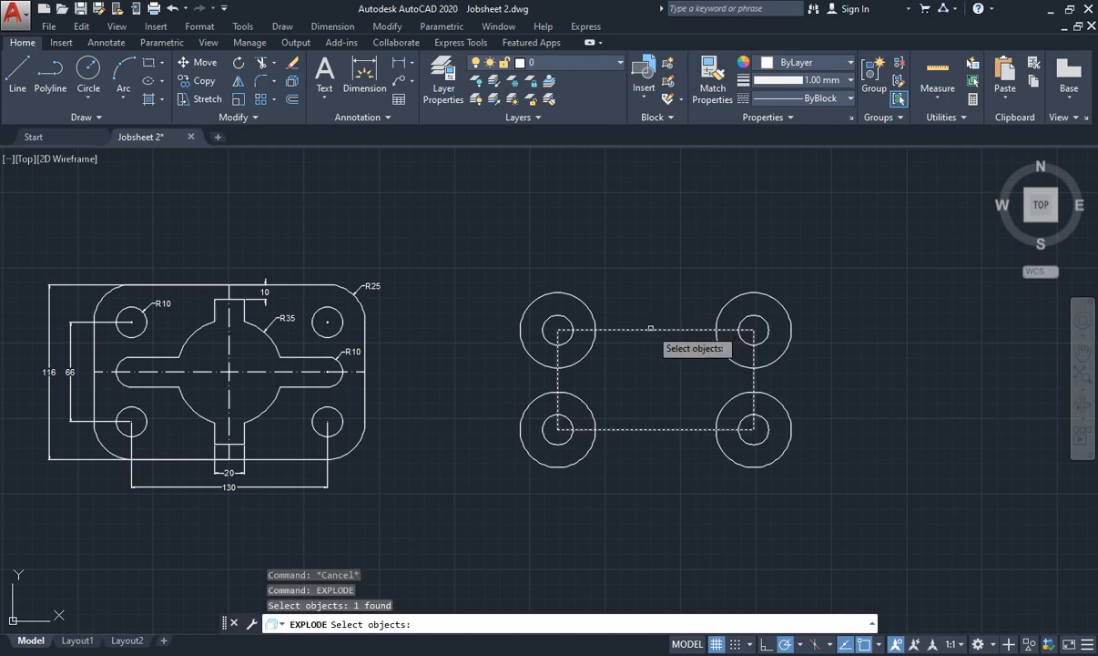
key(Return)
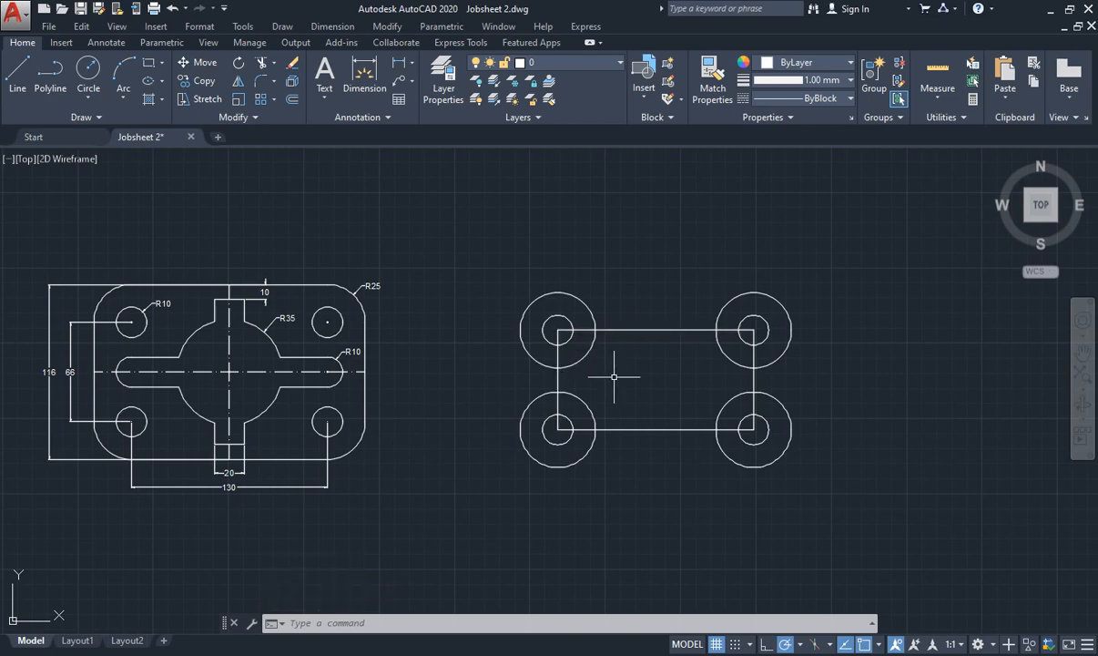
Offset the inner rectangle's upper and right-hand lines outward by 25 so they meet the large corner circles
text(o)
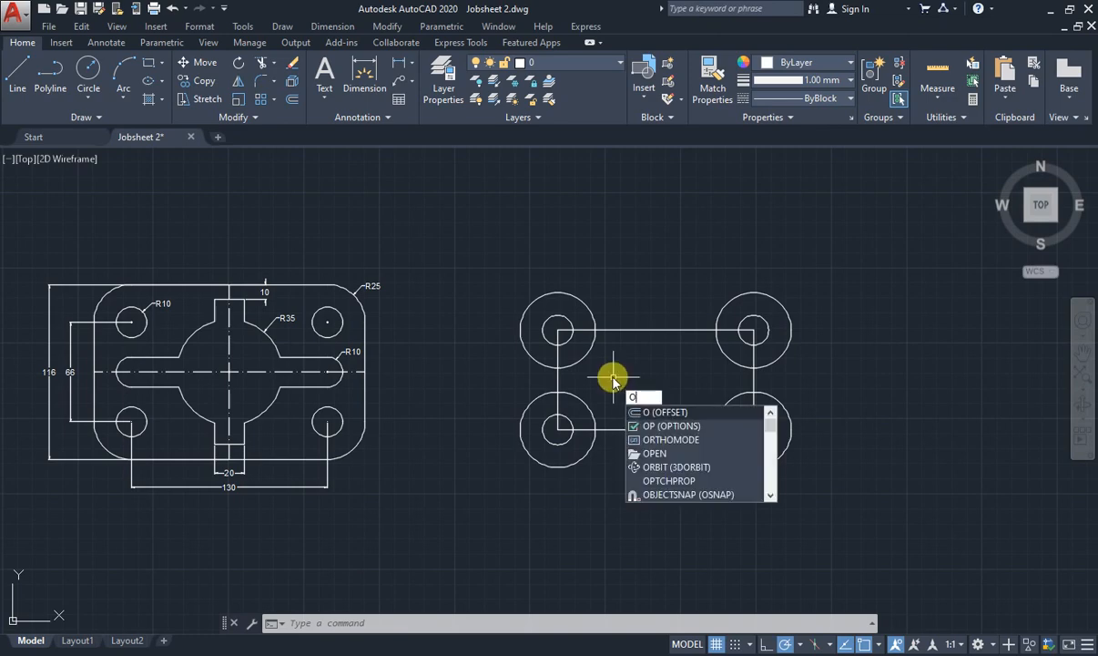
key(Return)
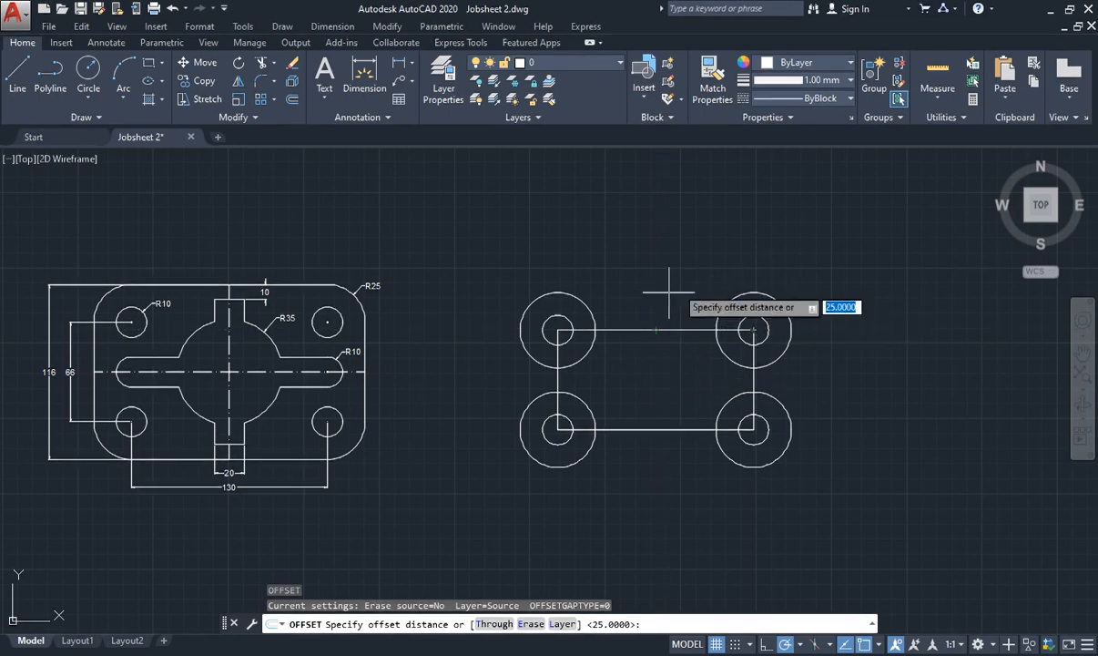
text(25)
key(Return)
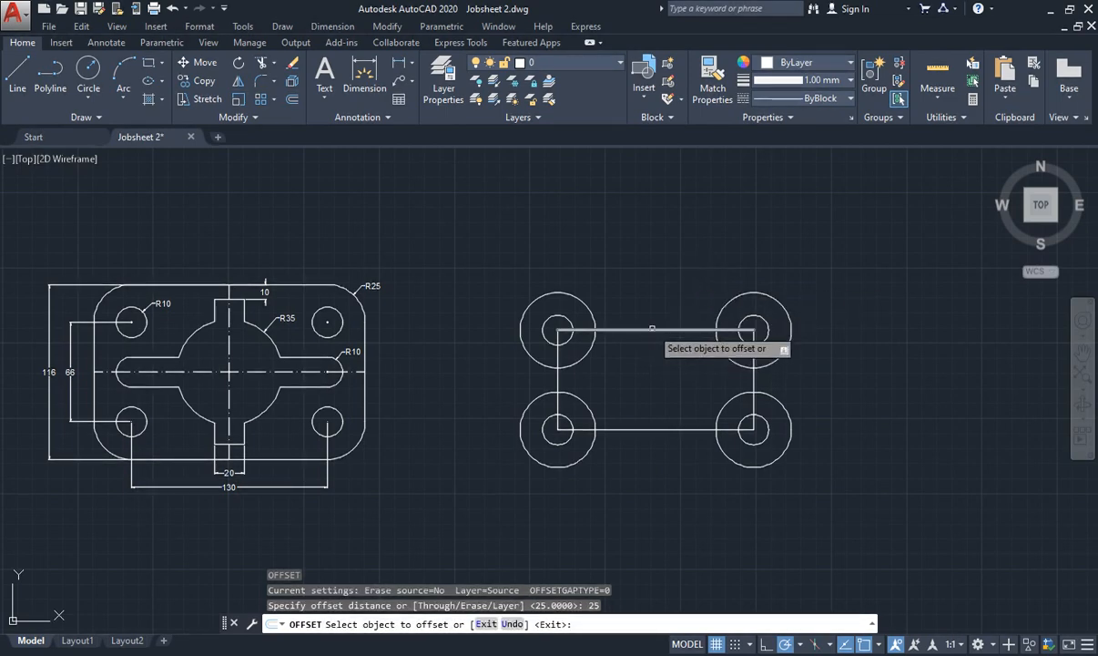
click(652, 329)
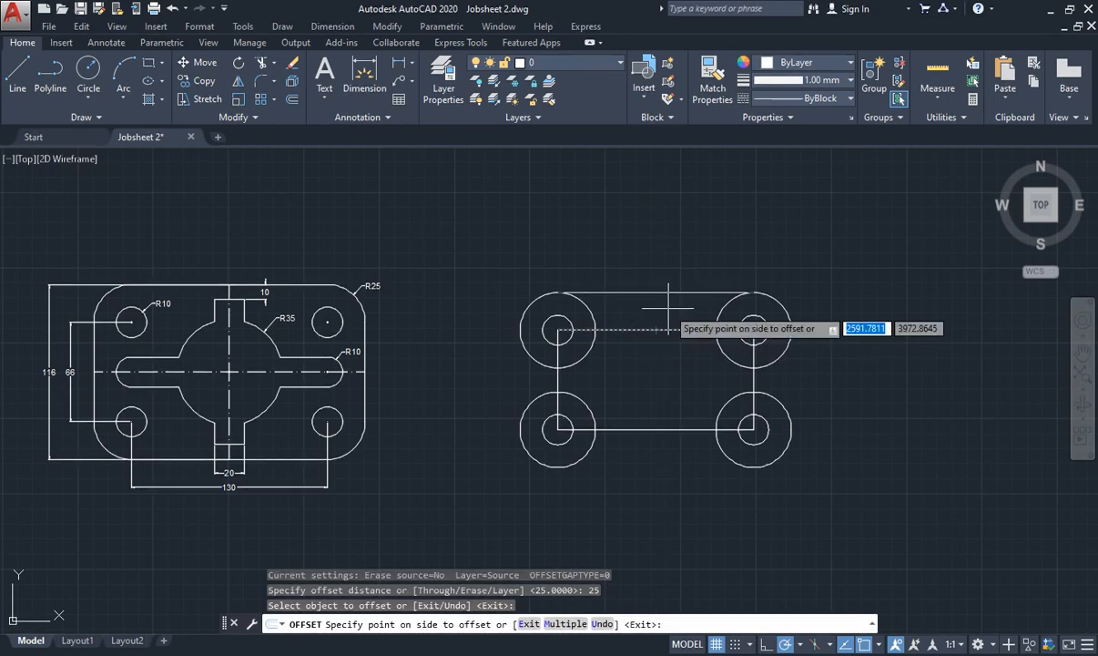
click(668, 309)
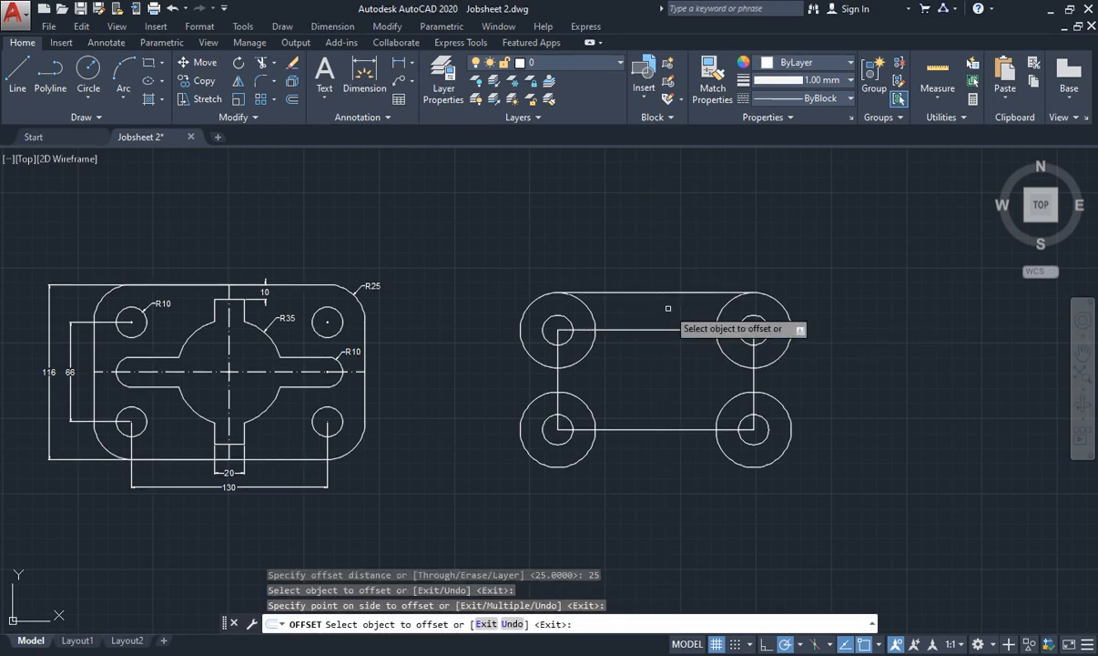
click(752, 373)
click(773, 378)
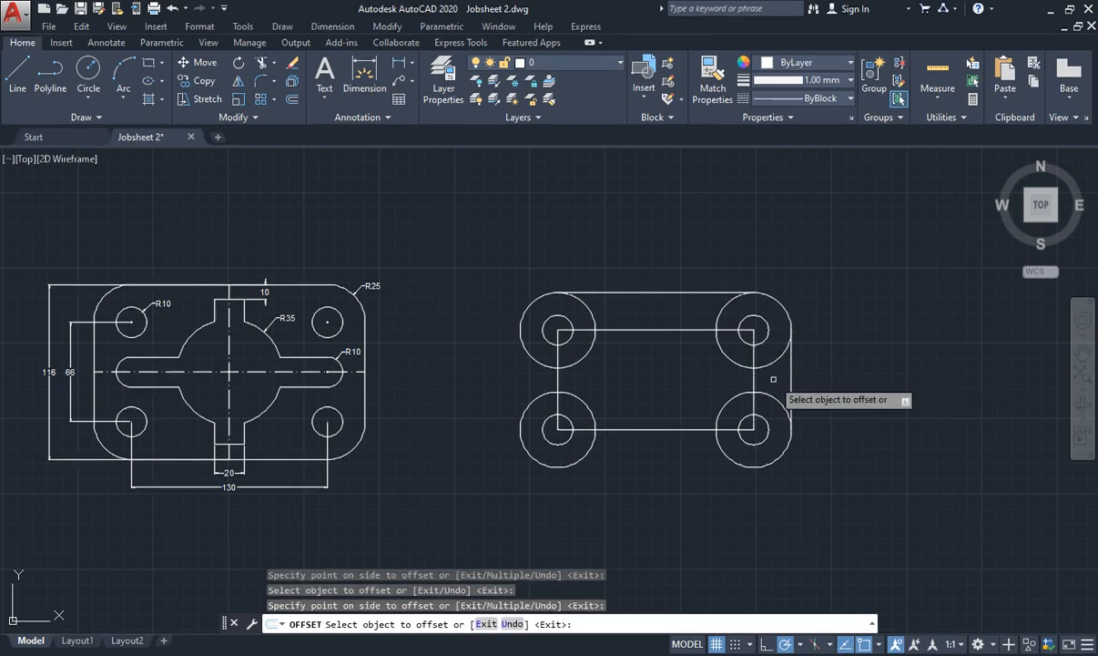
Offset the inner rectangle's lower and left-hand lines outward by the same distance to complete the plate's straight edges
click(696, 428)
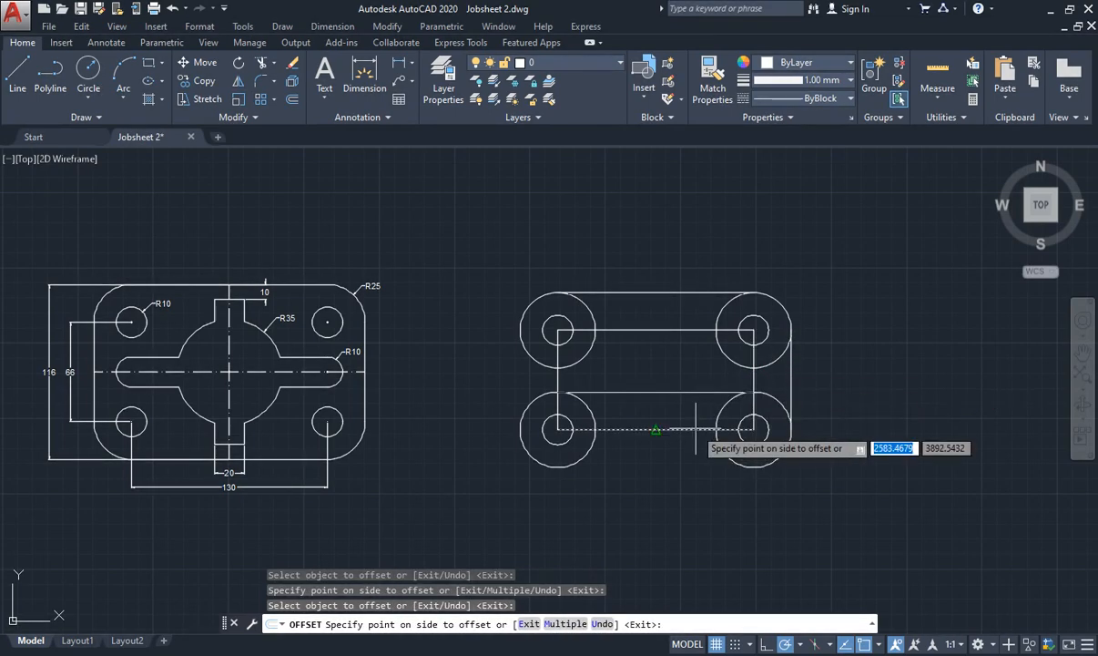
click(684, 446)
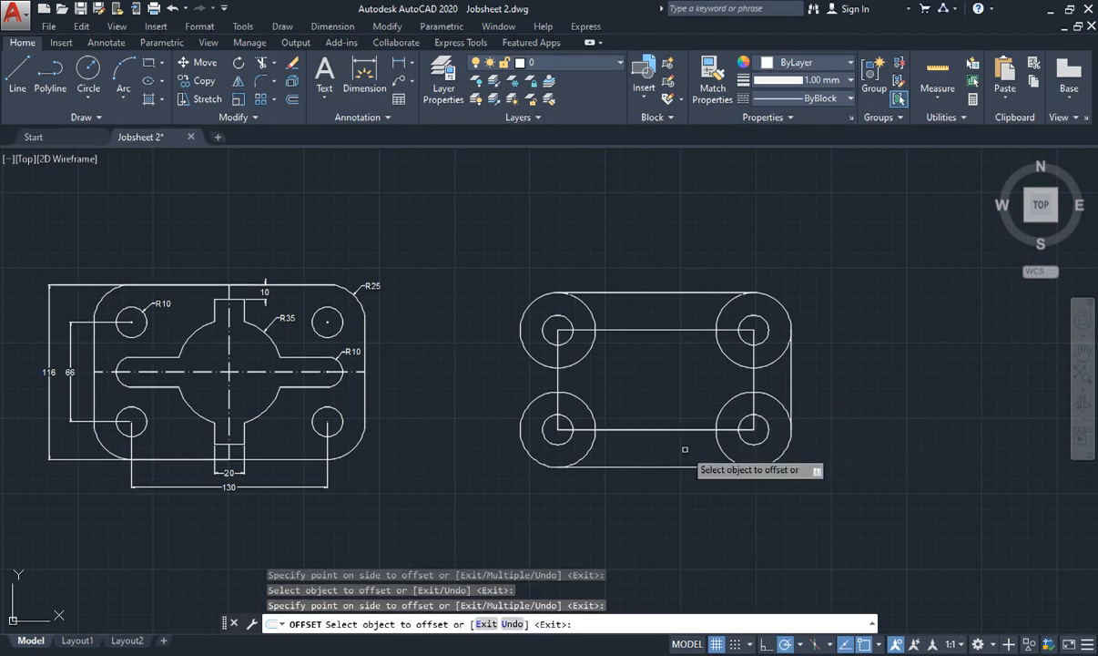
click(558, 381)
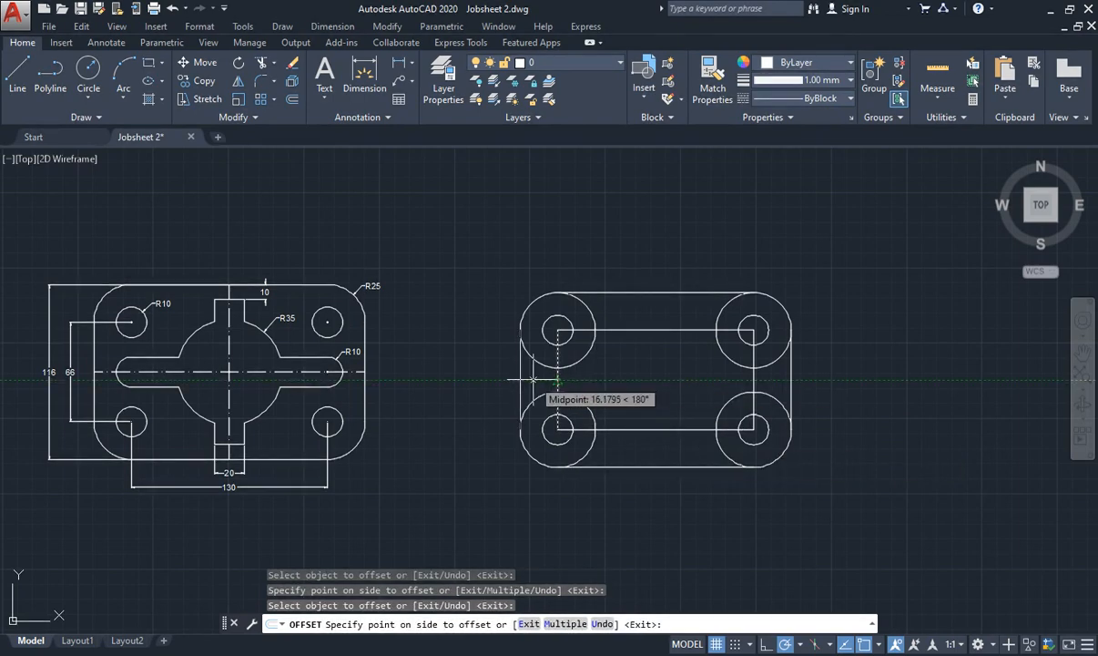
click(533, 379)
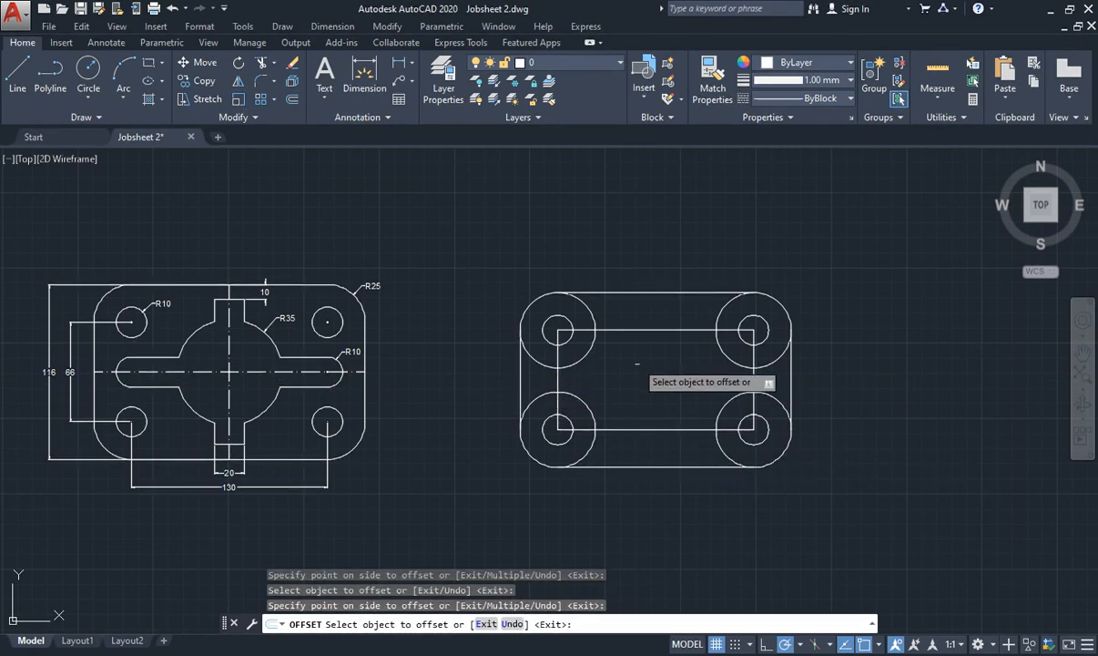
key(Escape)
key(Escape)
key(Escape)
key(Escape)
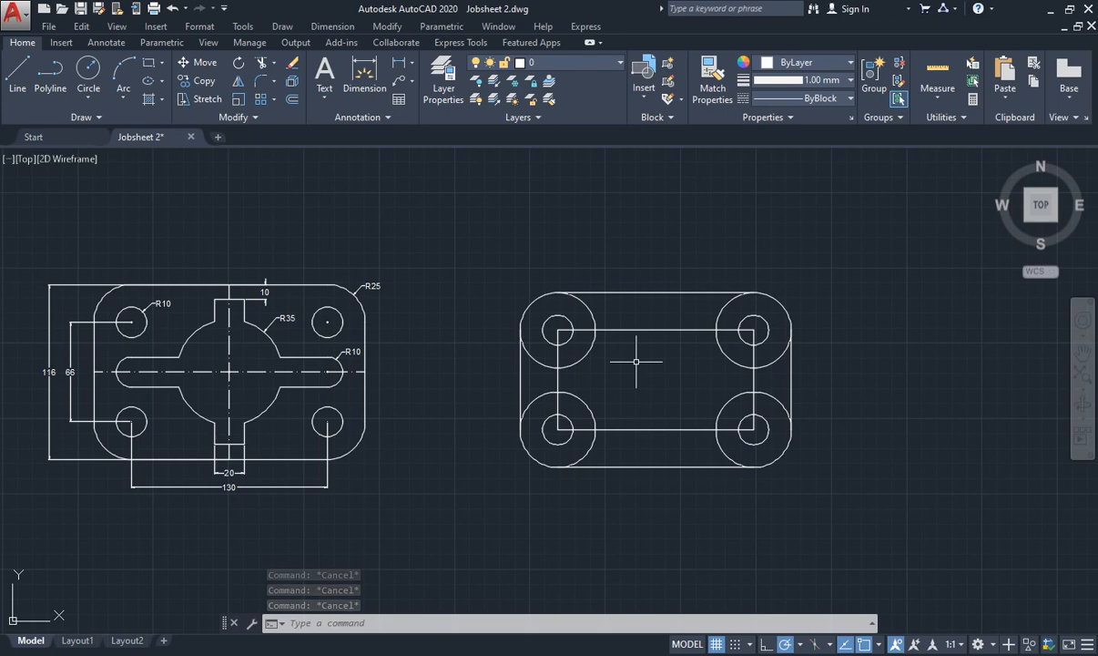
Delete the inner rectangle's upper and lower horizontal lines, which join the small circles' centres
click(647, 329)
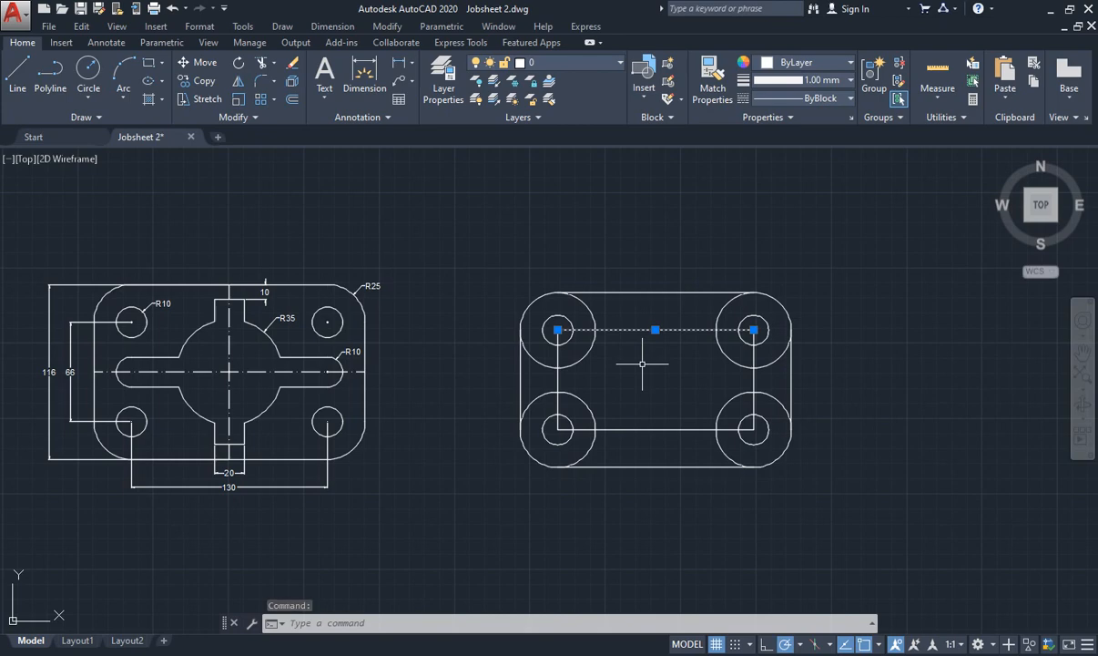
click(645, 429)
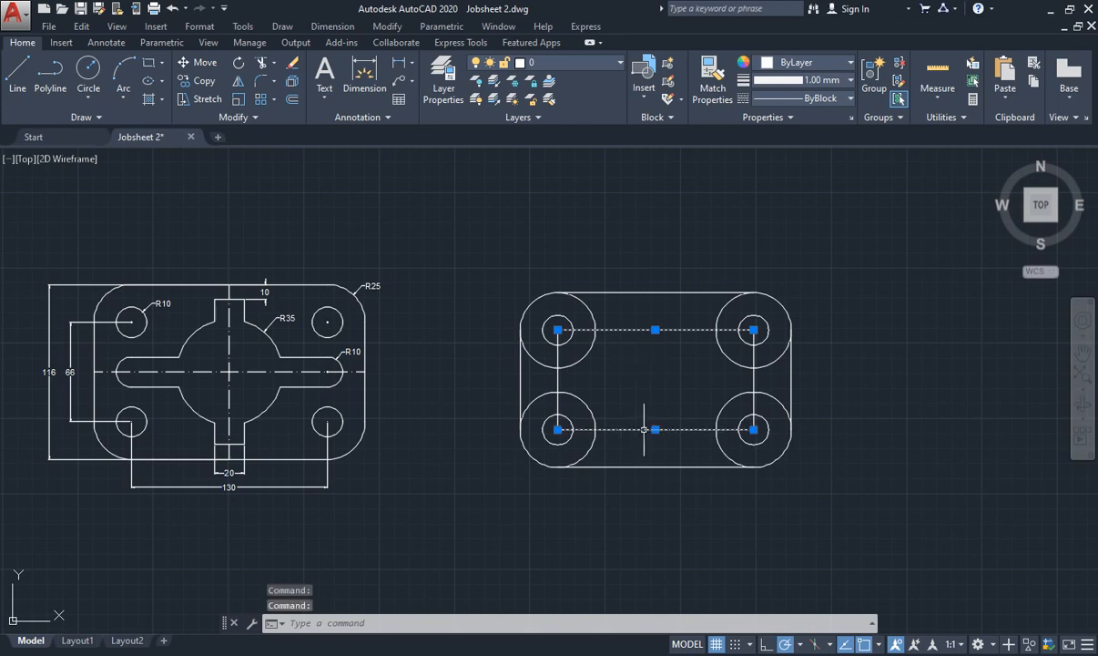
key(Delete)
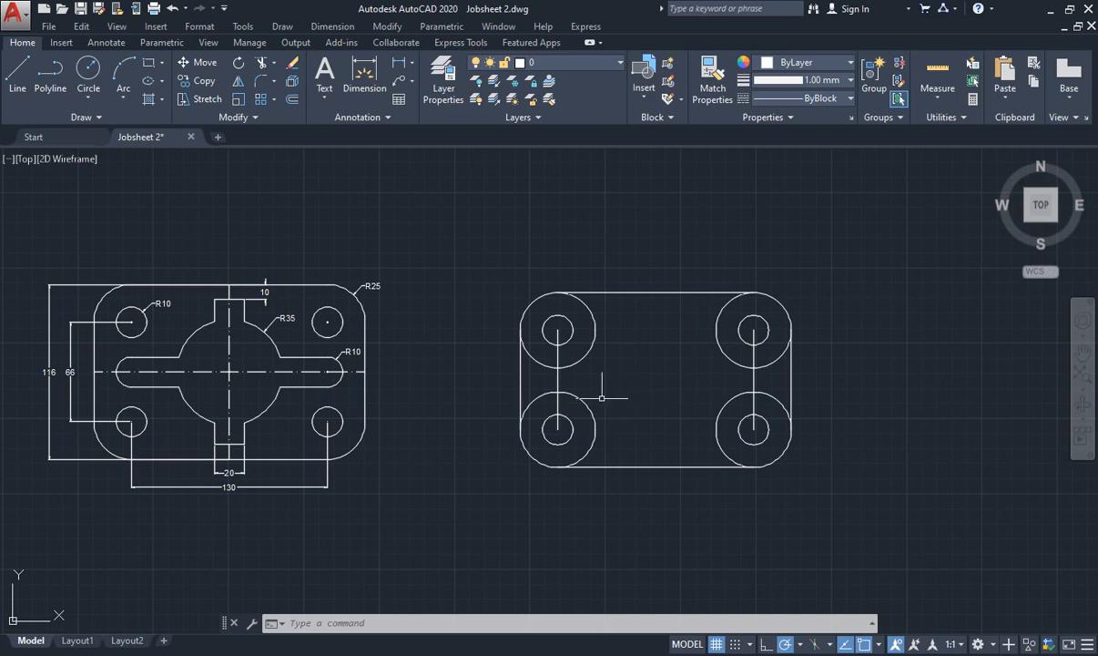
Trim away the inner arcs of the four large corner circles, leaving only the plate's rounded outer corners
text(t)
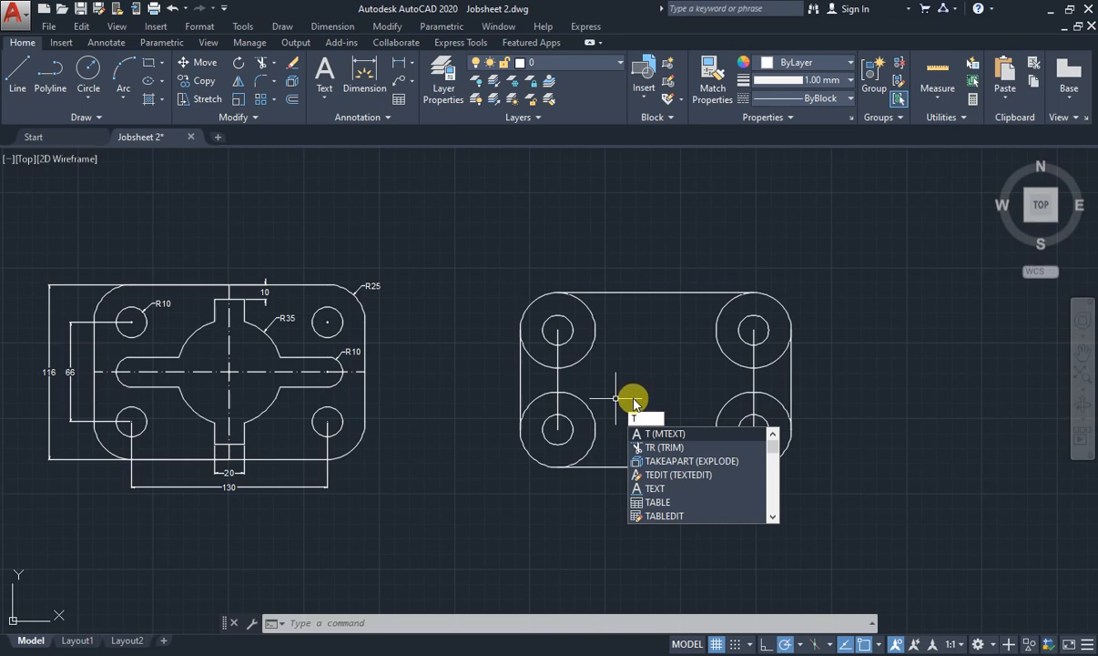
text(r)
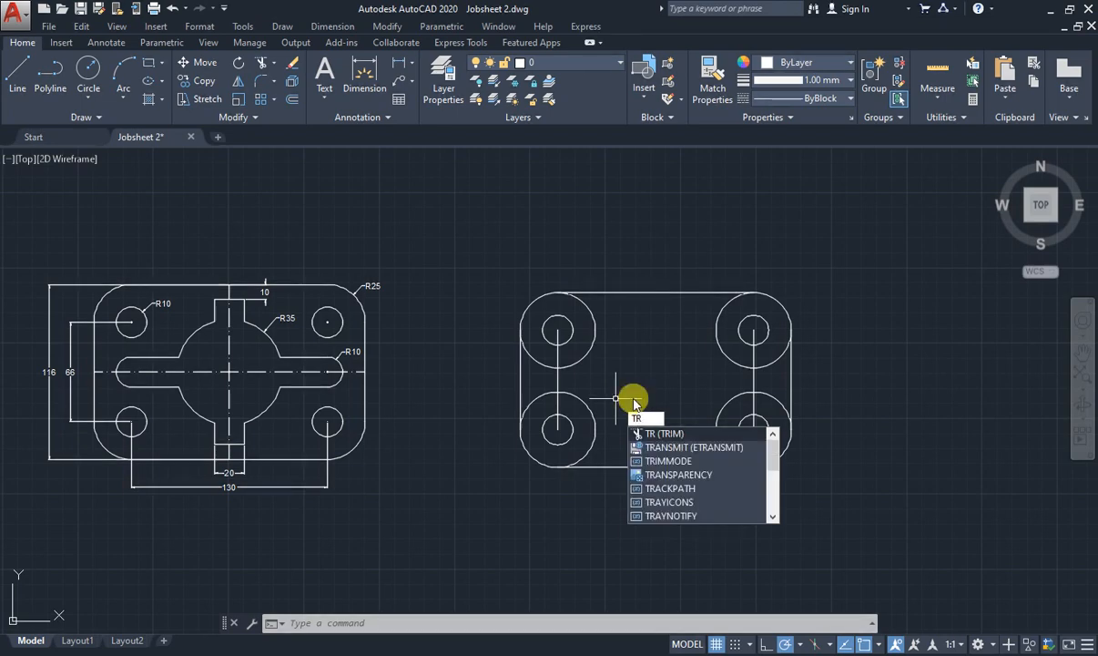
key(Return)
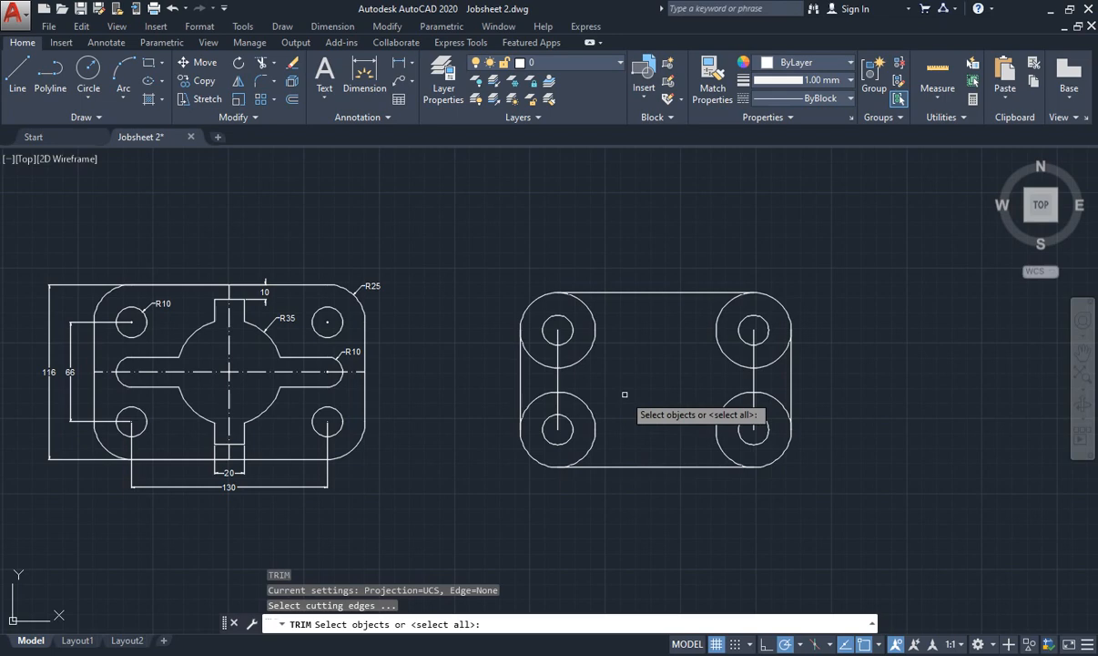
key(Return)
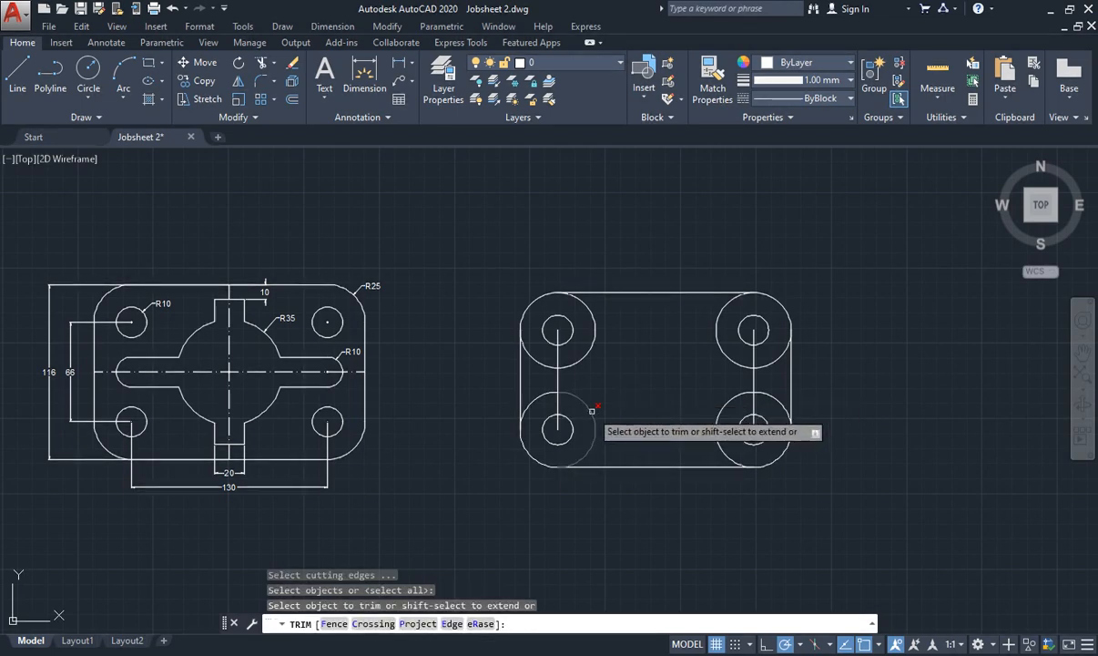
click(528, 399)
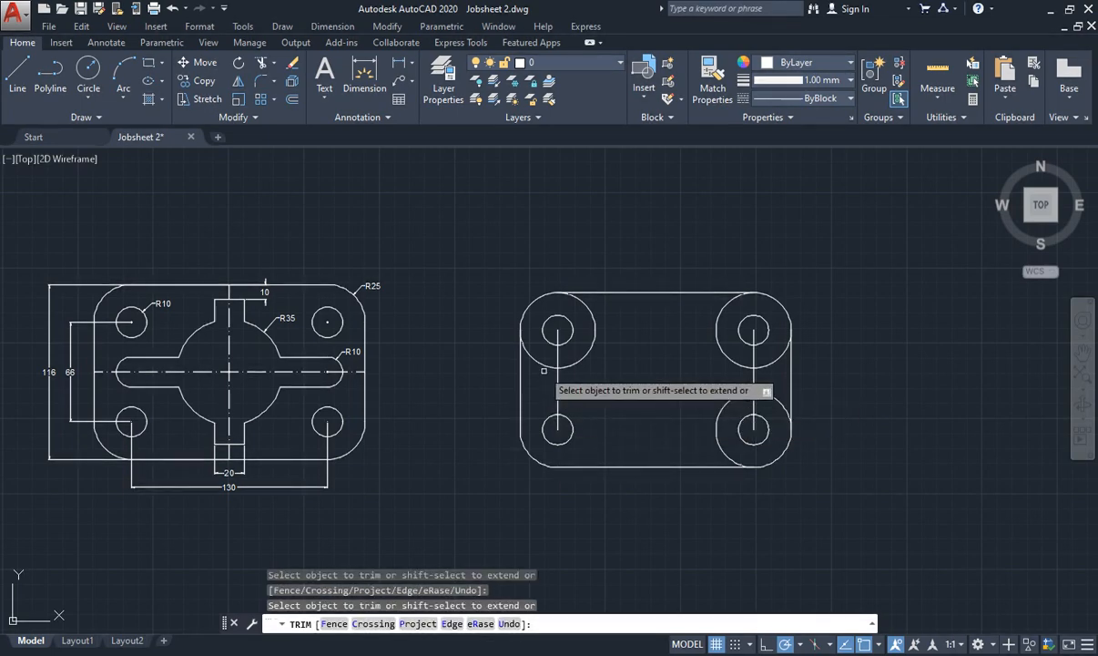
click(544, 366)
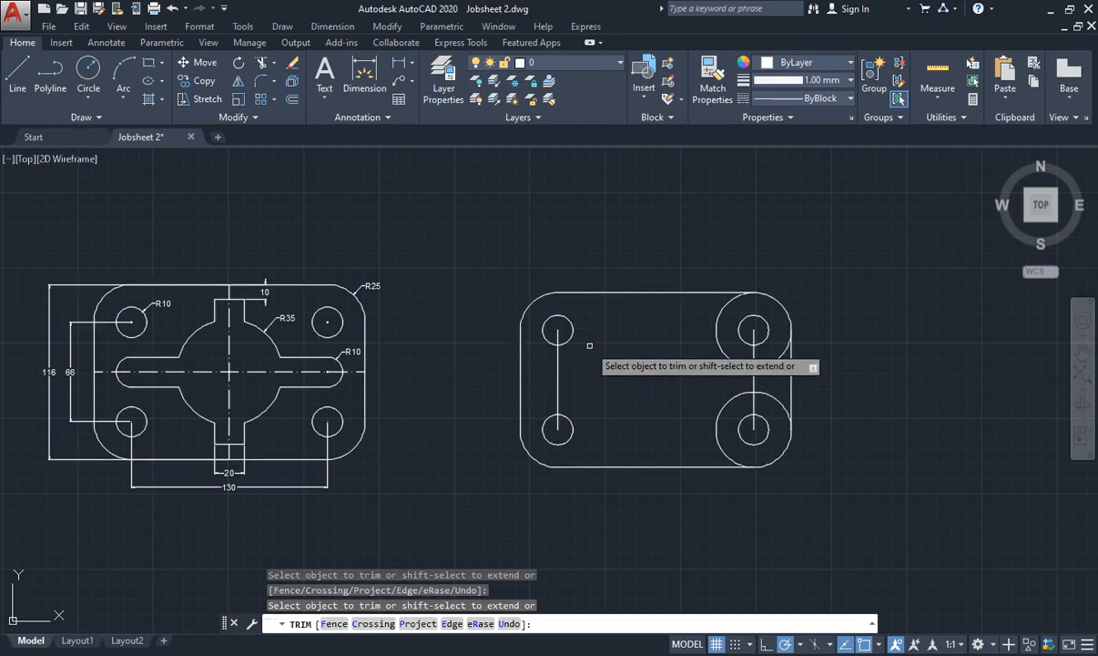
click(718, 316)
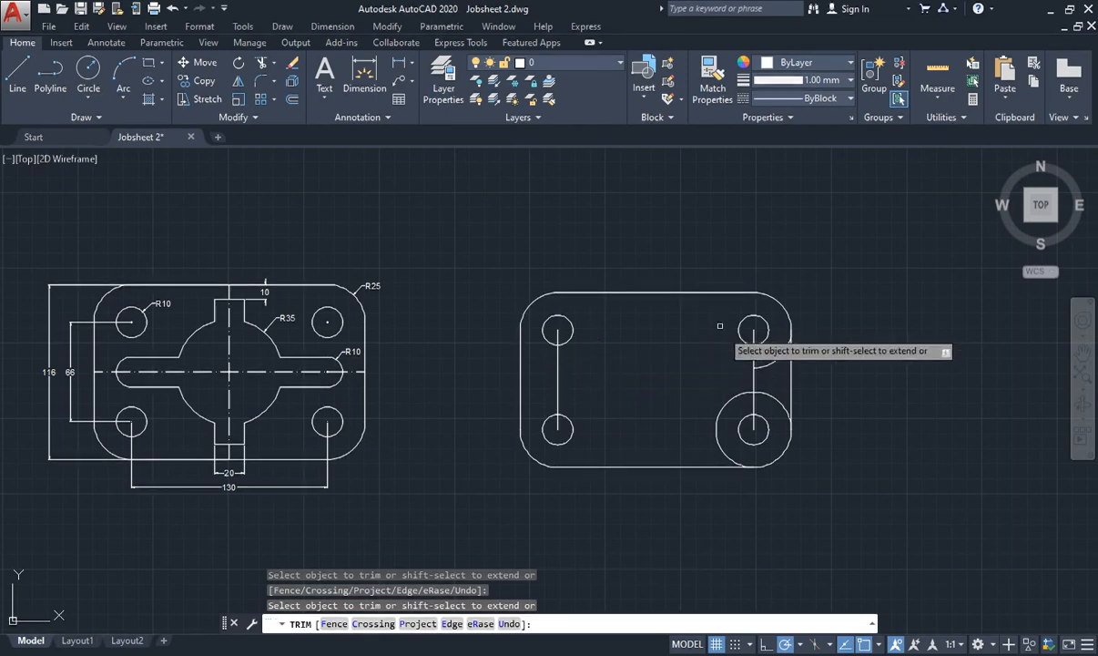
click(770, 358)
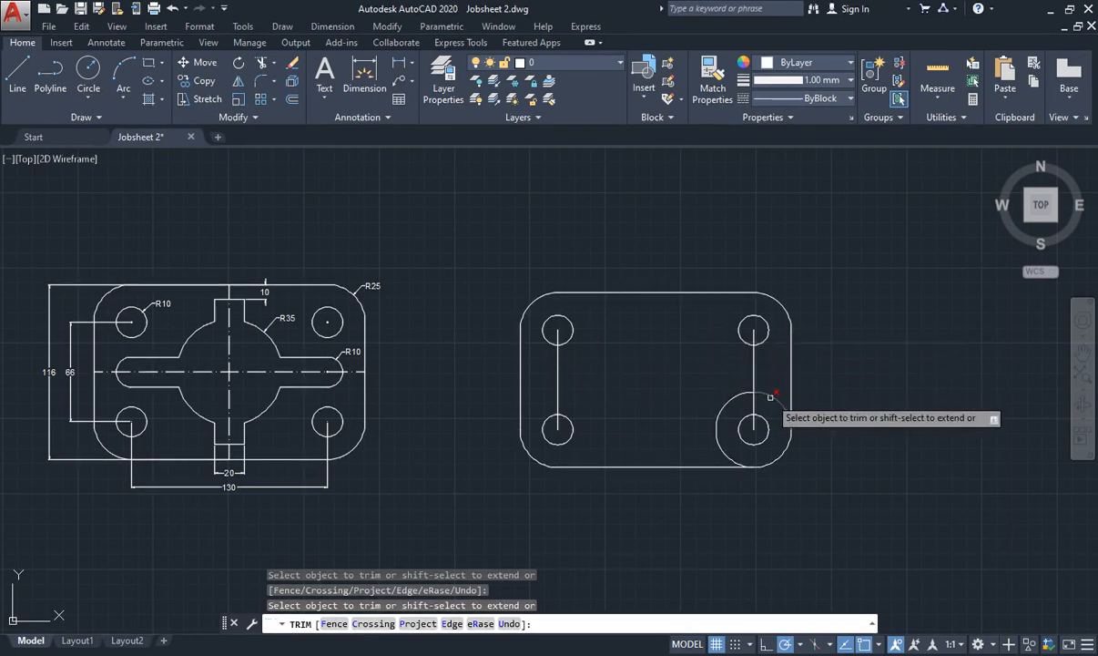
click(718, 409)
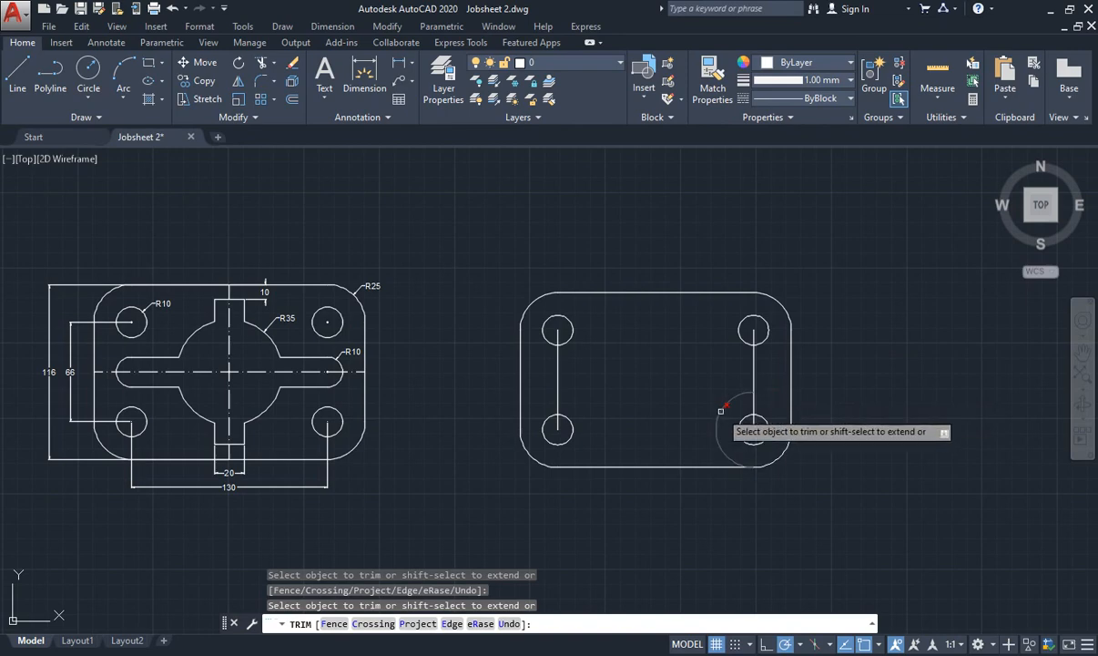
key(Escape)
key(Escape)
key(Escape)
key(Escape)
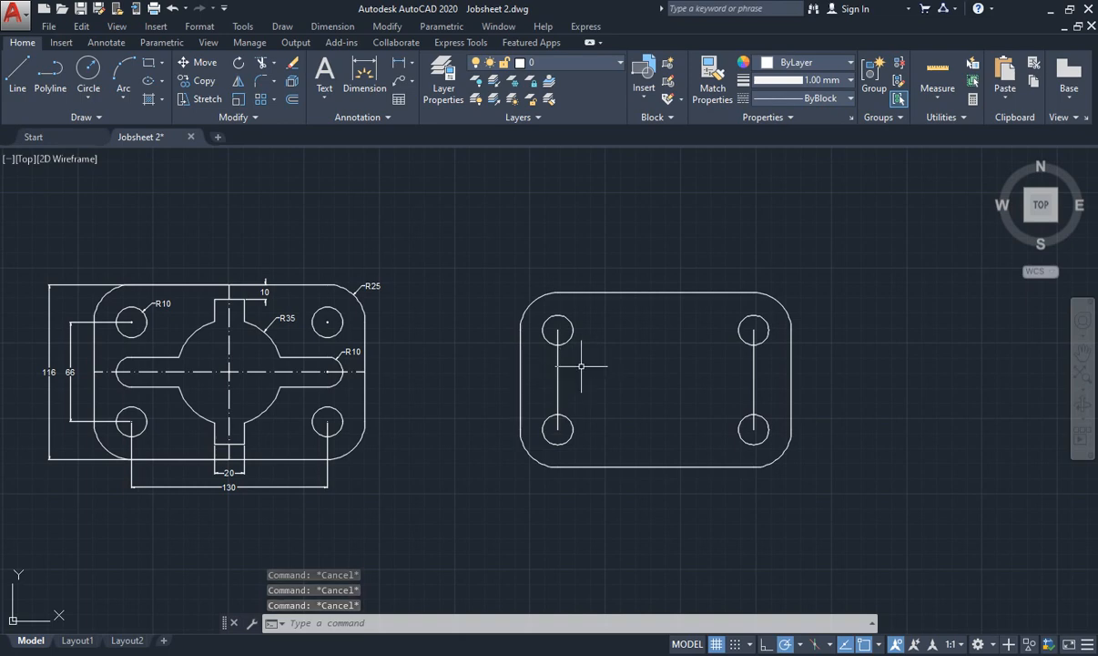
text(c)
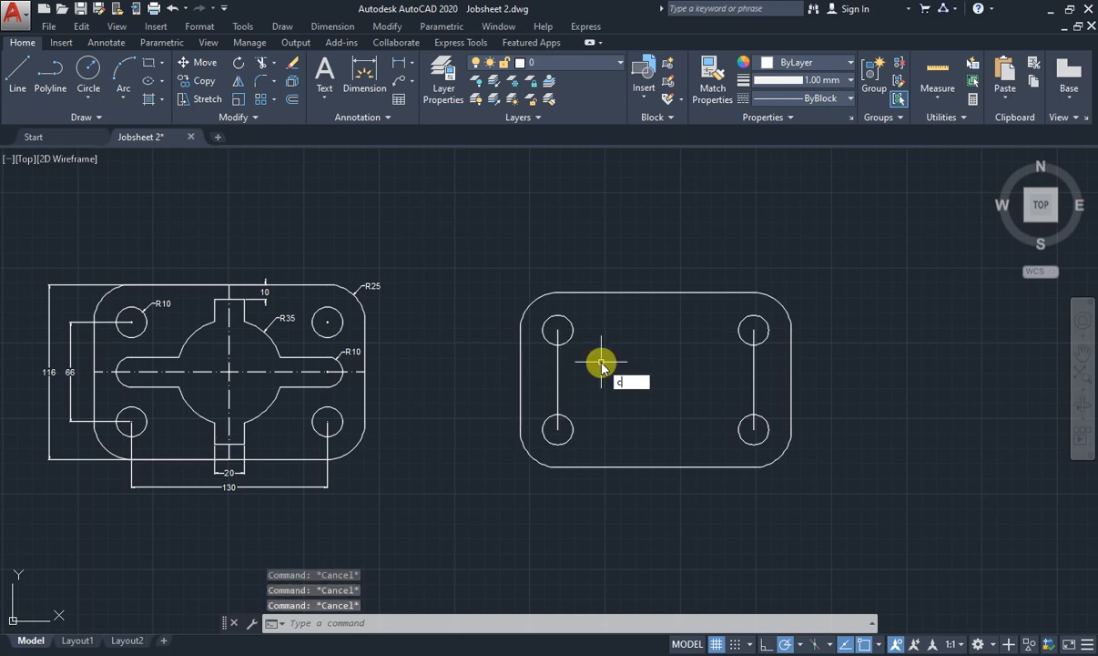
key(Return)
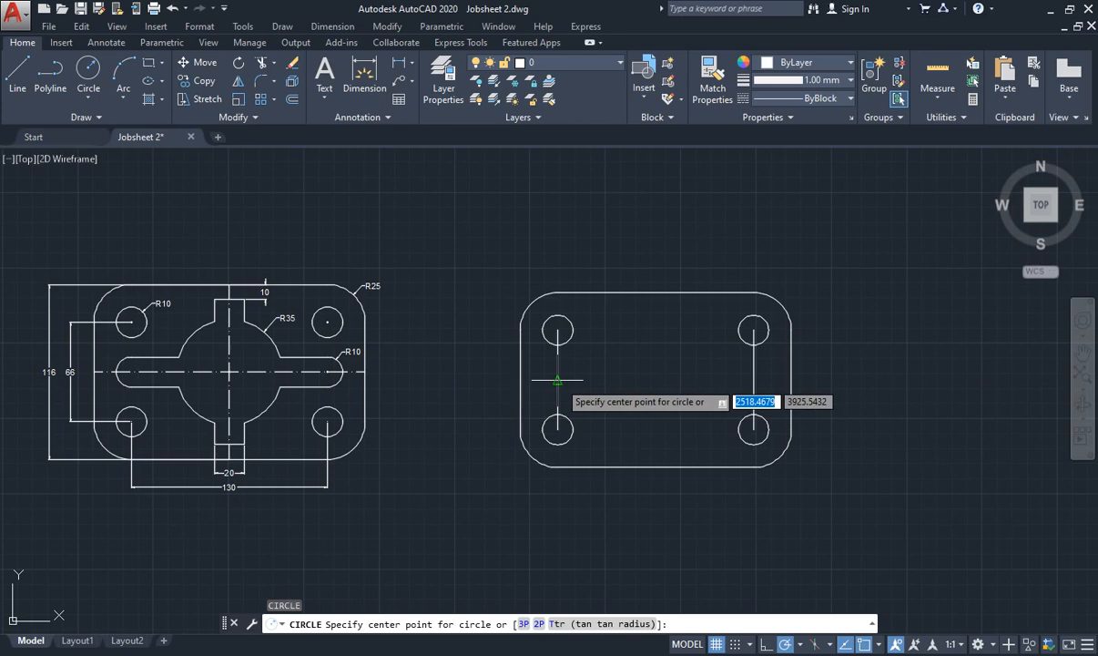
key(Escape)
key(Escape)
key(Escape)
key(Escape)
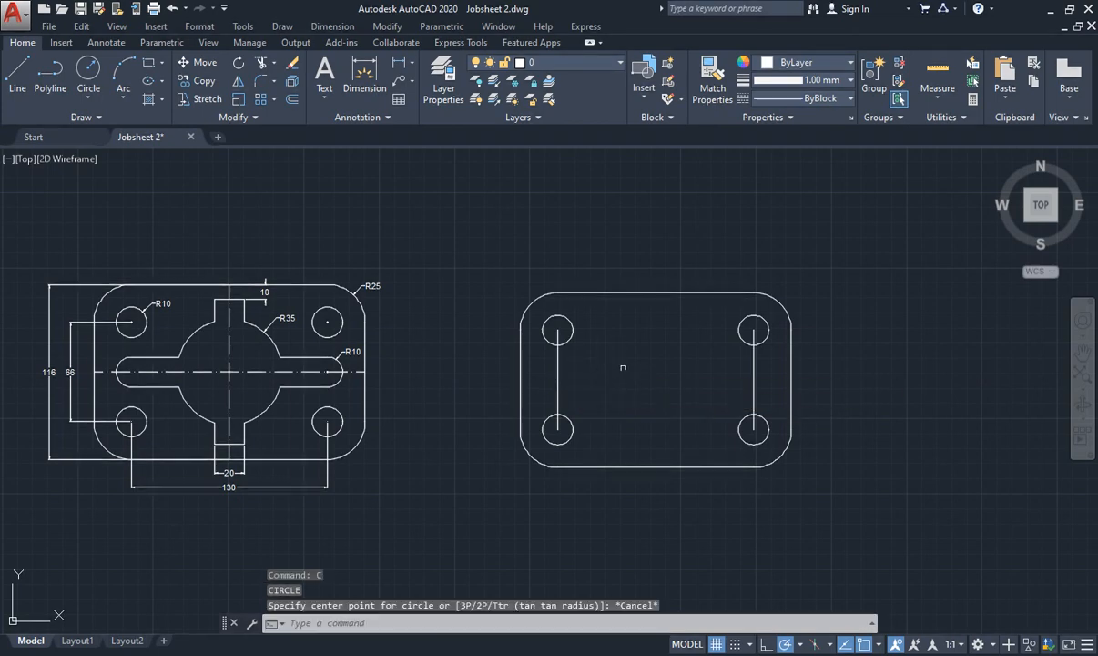
Check the Midpoint object snap mode in the Drafting Settings and accept the settings
text(DS)
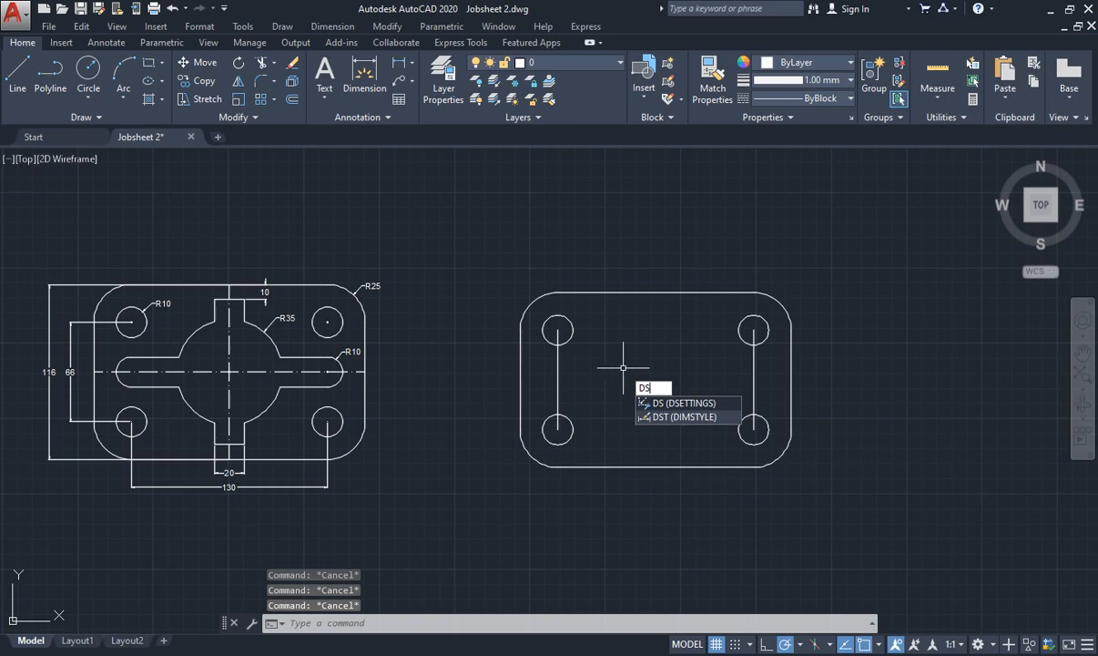
key(Escape)
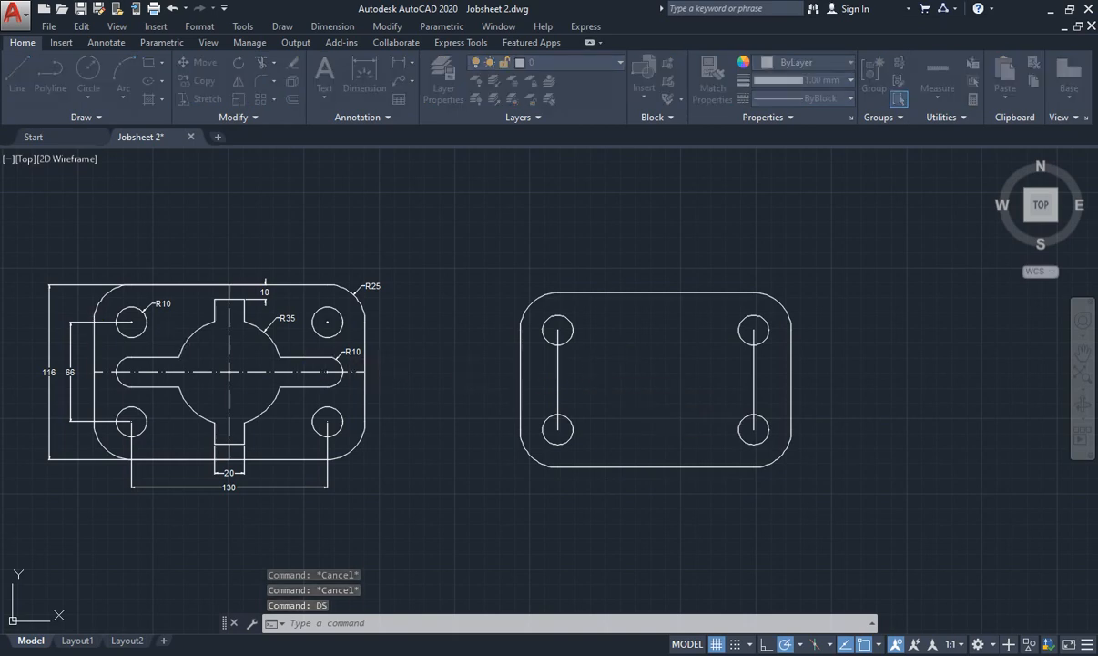
drag(417, 213, 650, 228)
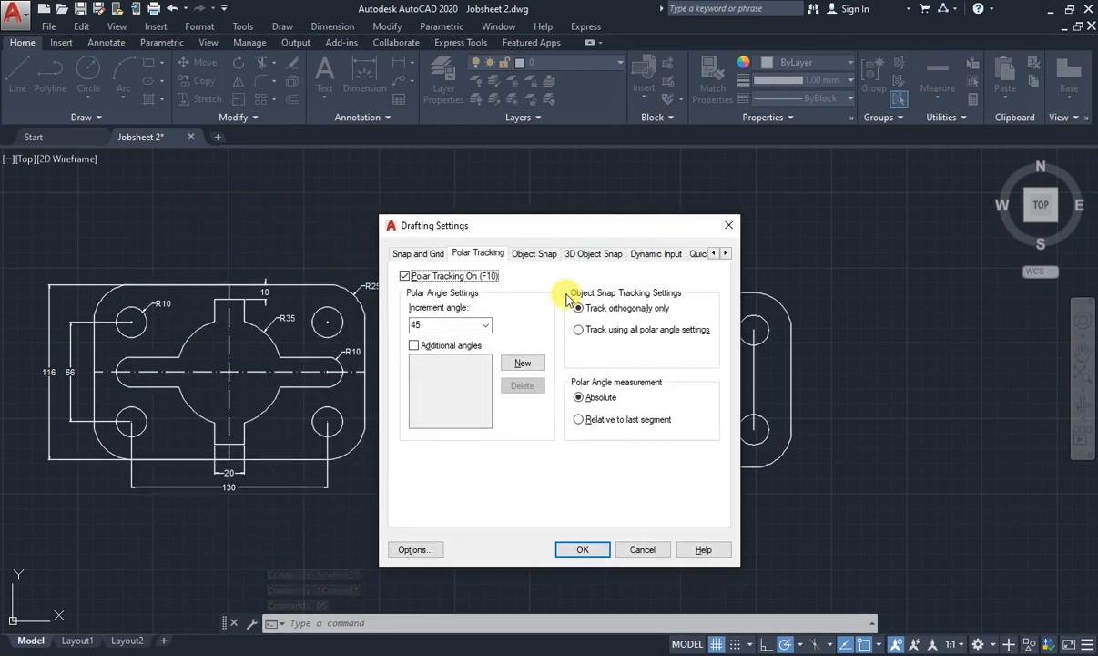
click(521, 255)
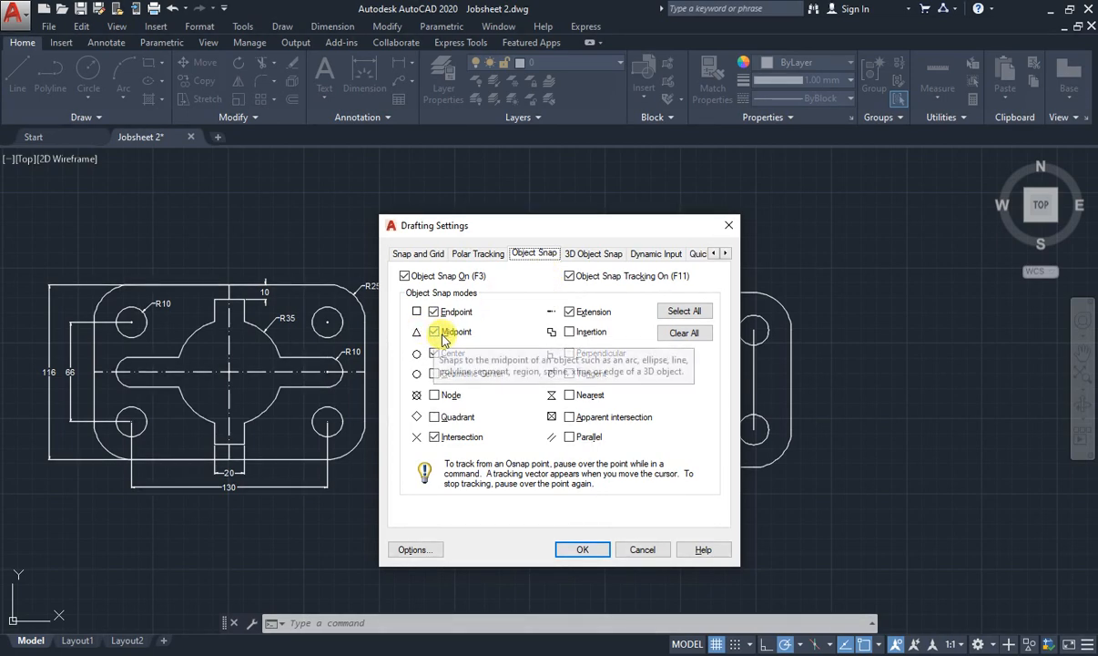
click(569, 554)
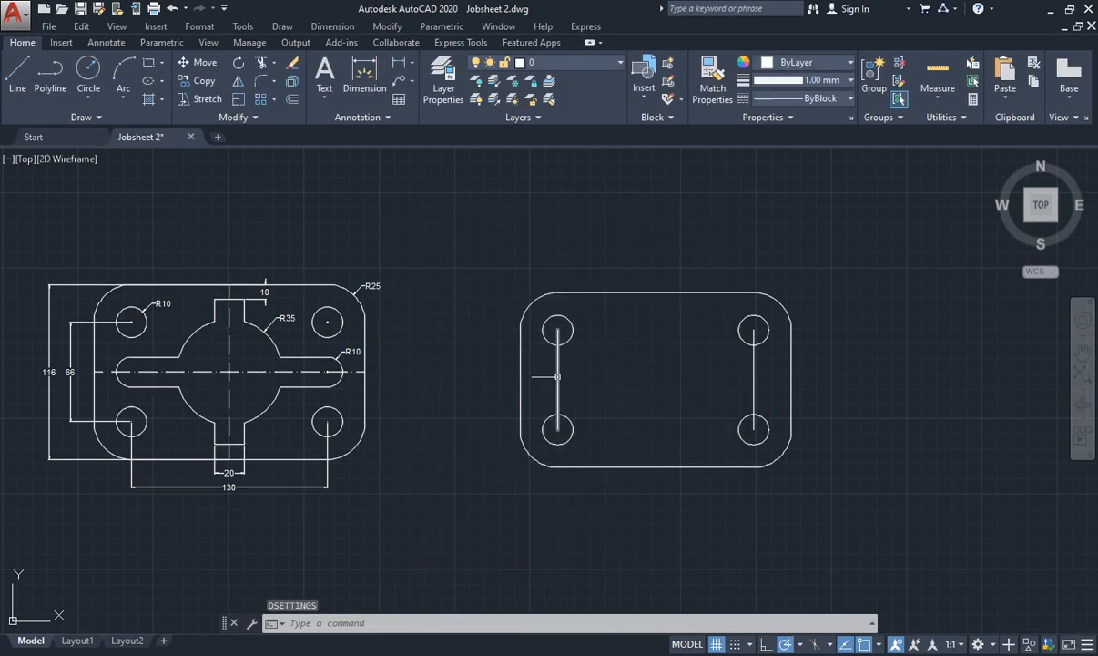
Draw a circle of radius 10 centred on the midpoint of the left-hand vertical line between the corner holes
text(c)
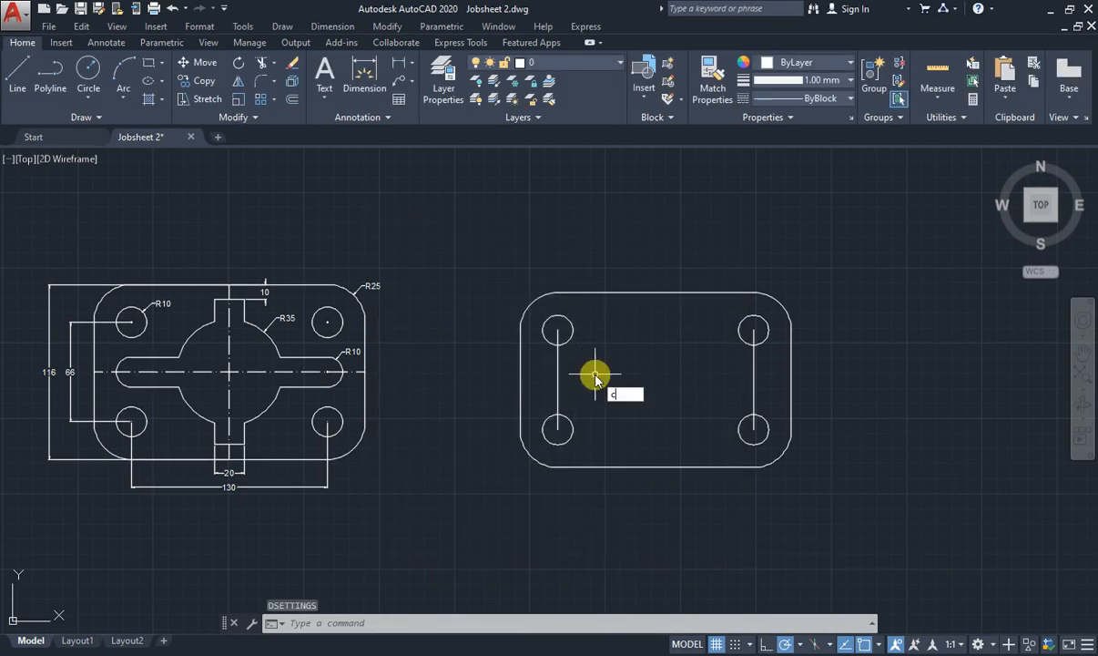
key(Return)
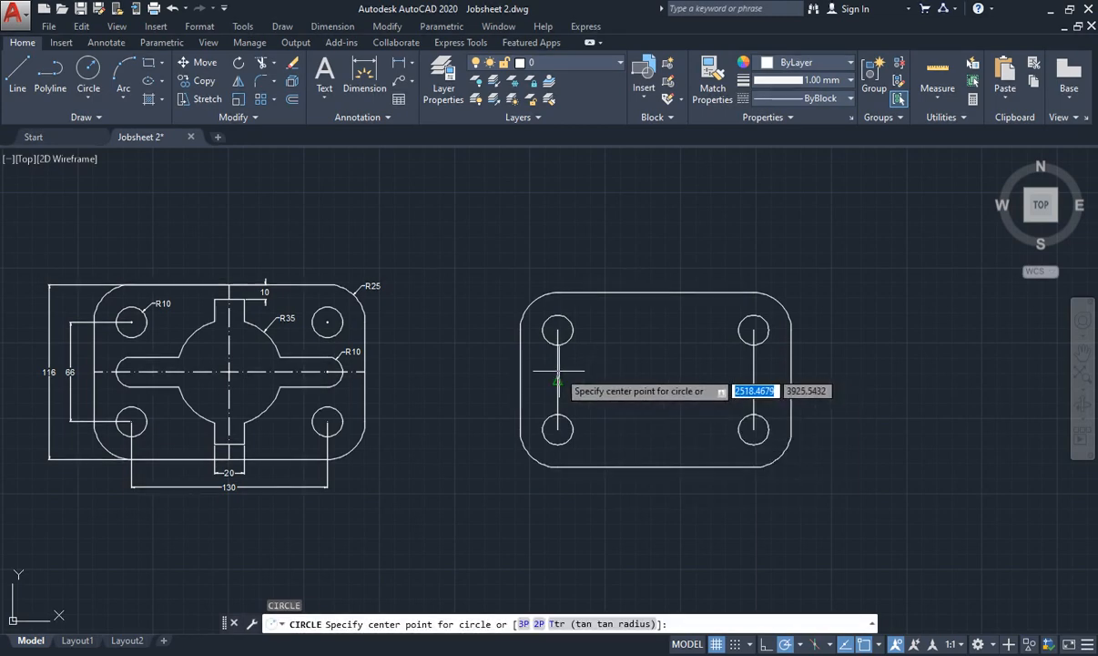
click(559, 379)
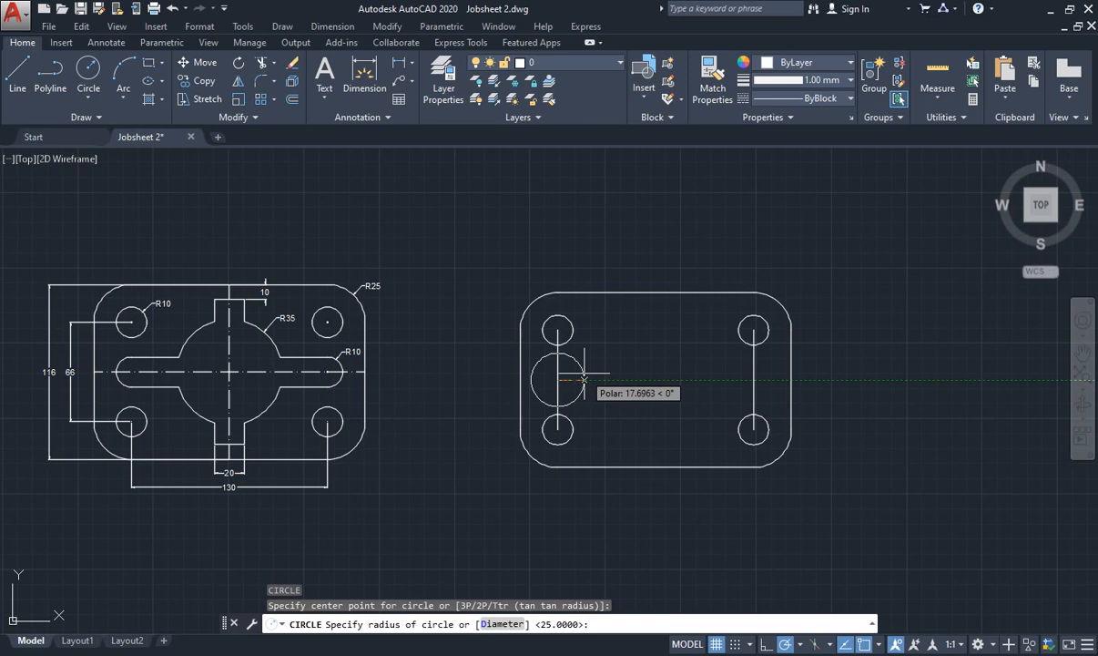
text(10)
key(Return)
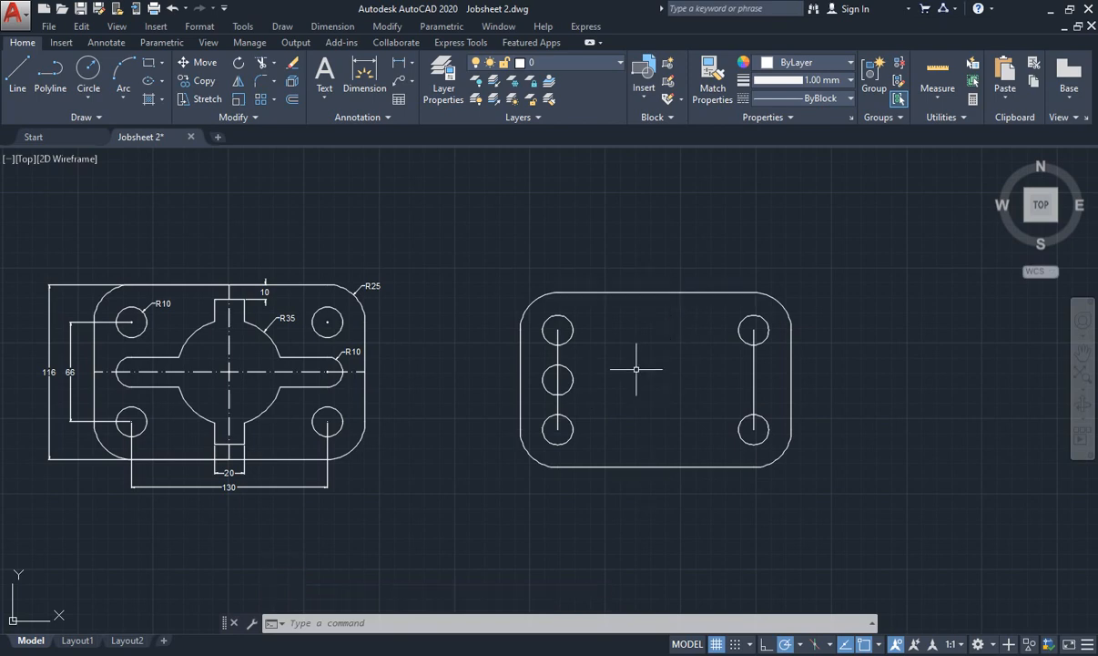
text(MI)
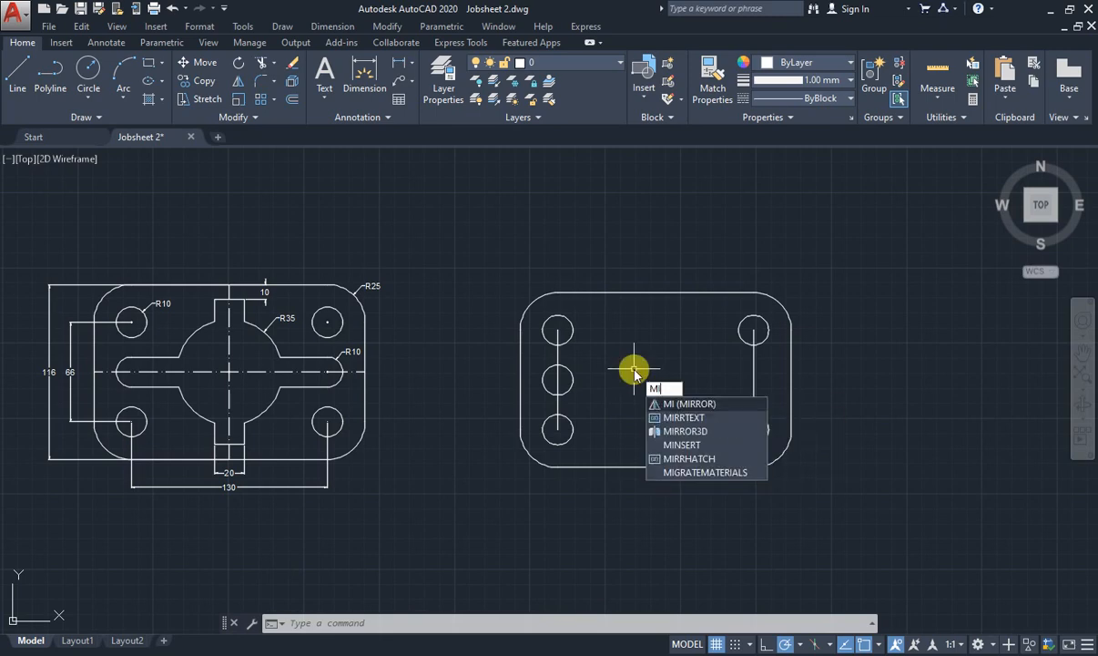
key(Return)
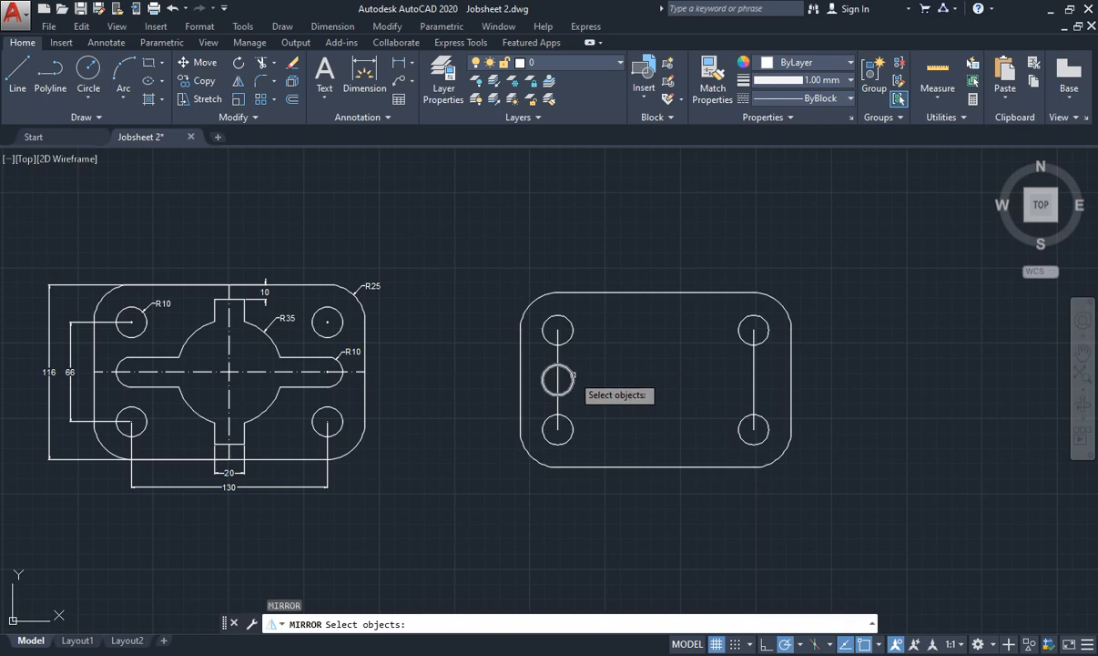
click(557, 379)
key(Return)
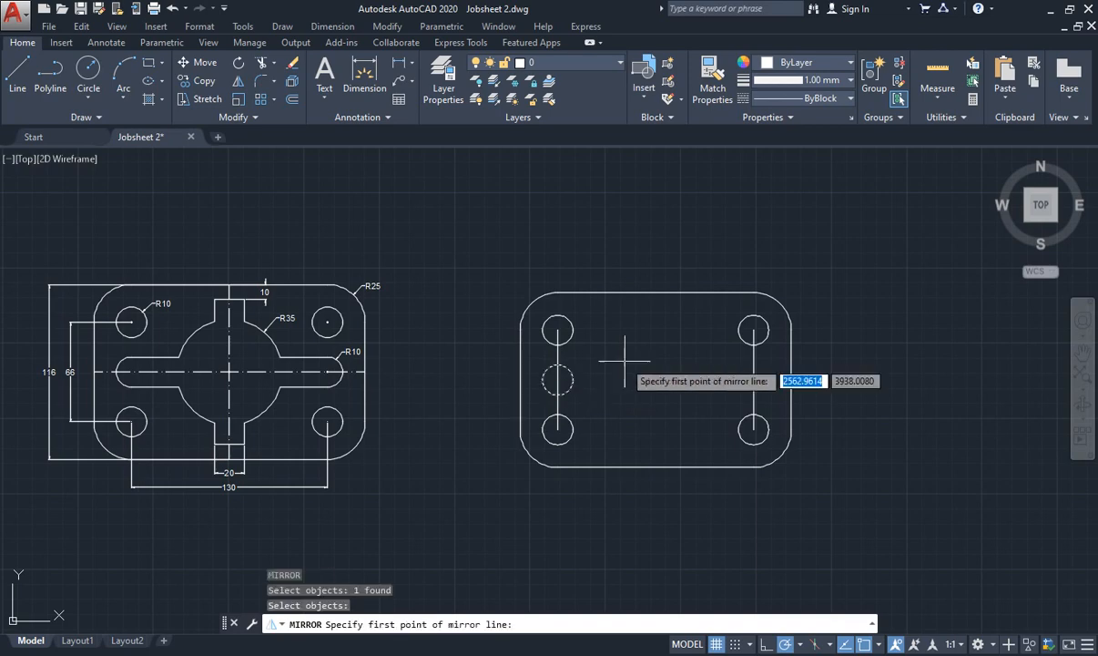
click(655, 293)
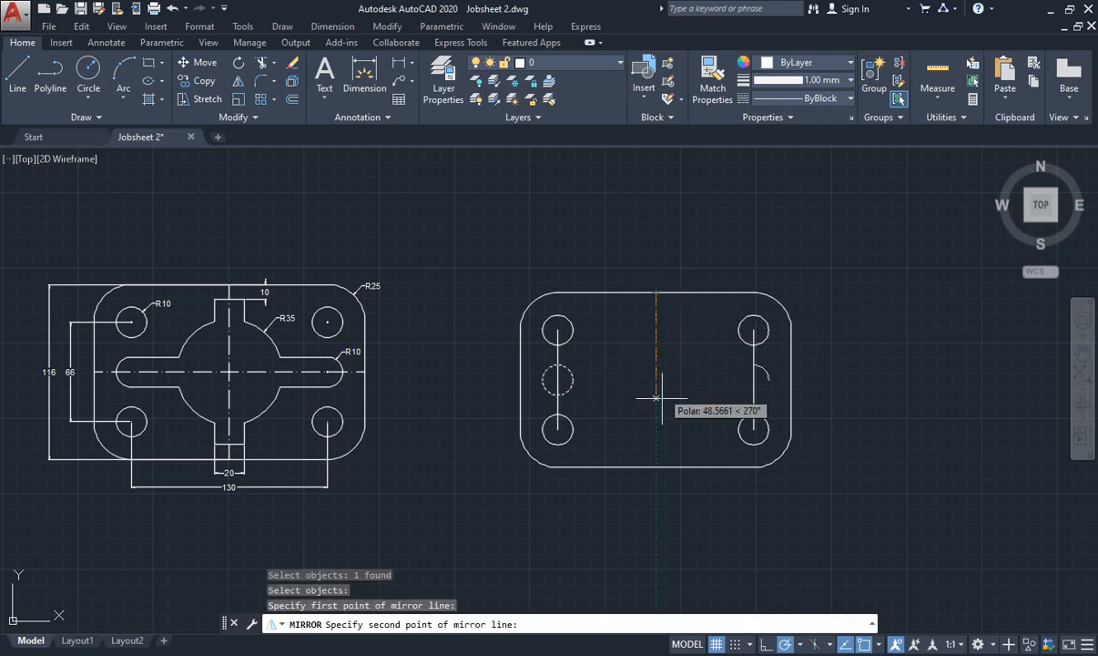
click(655, 468)
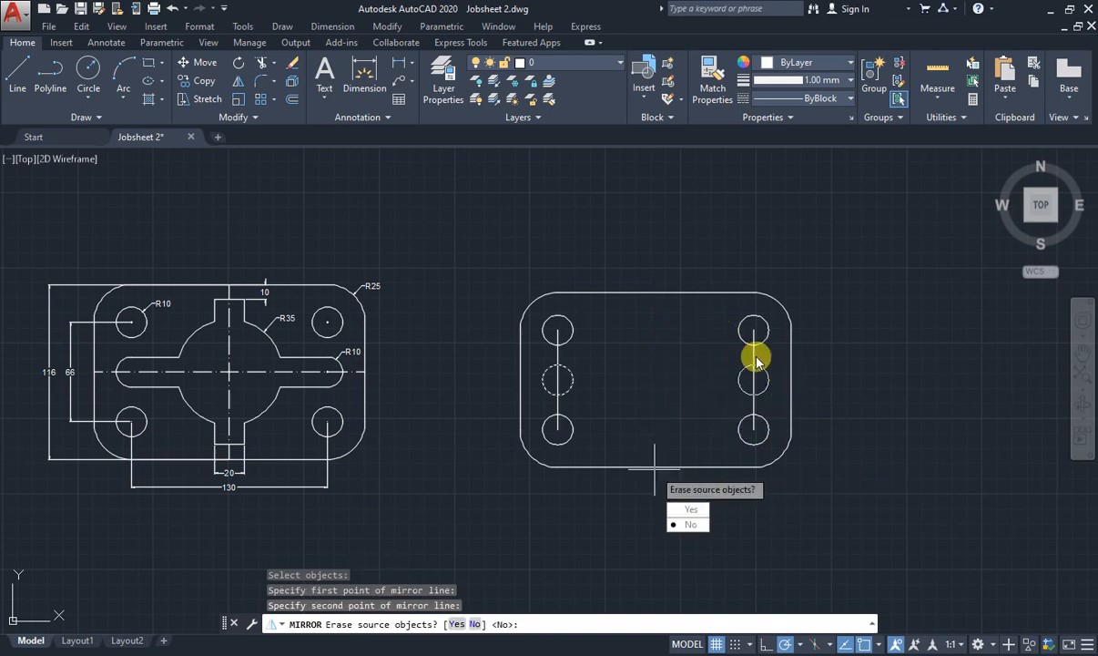
text(y)
key(Return)
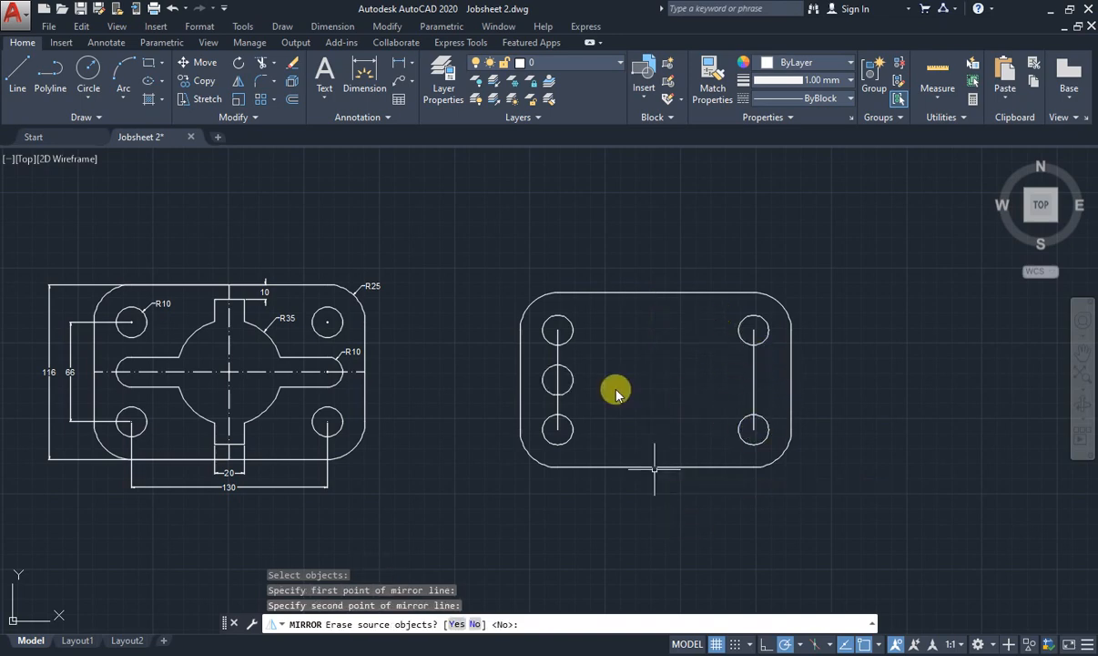
key(Escape)
key(Escape)
key(Escape)
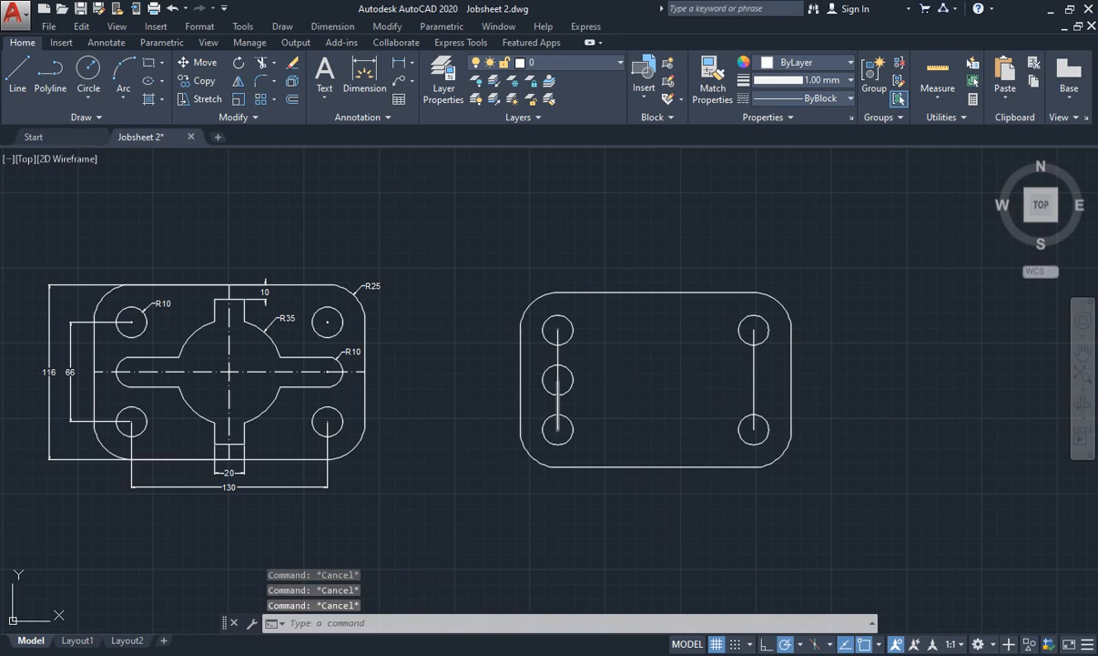
click(557, 355)
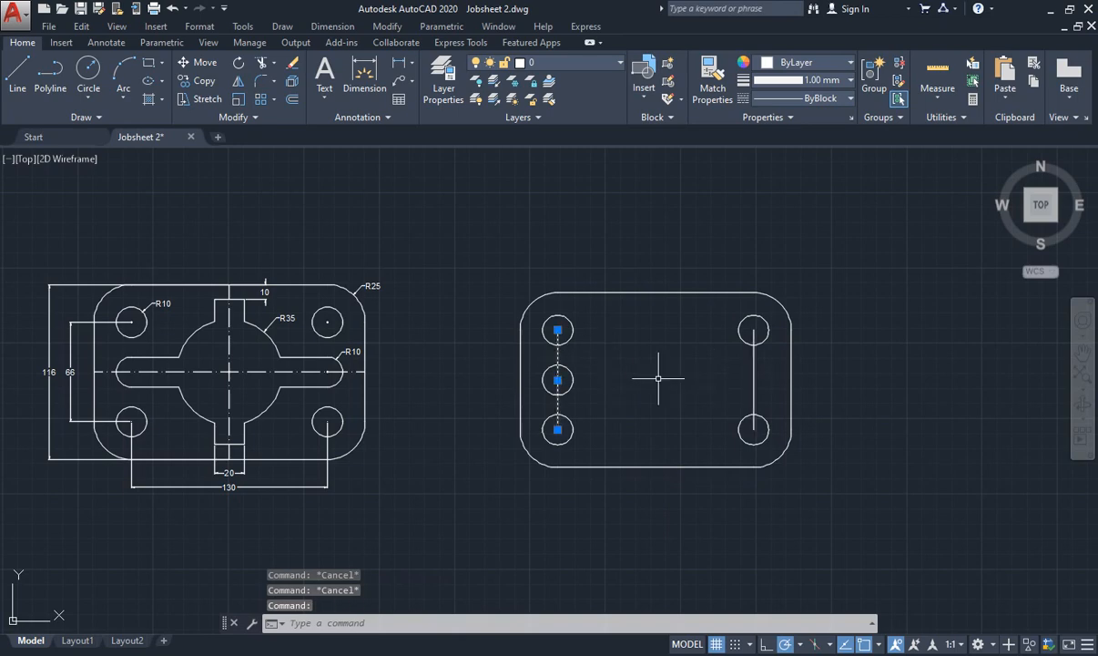
key(Escape)
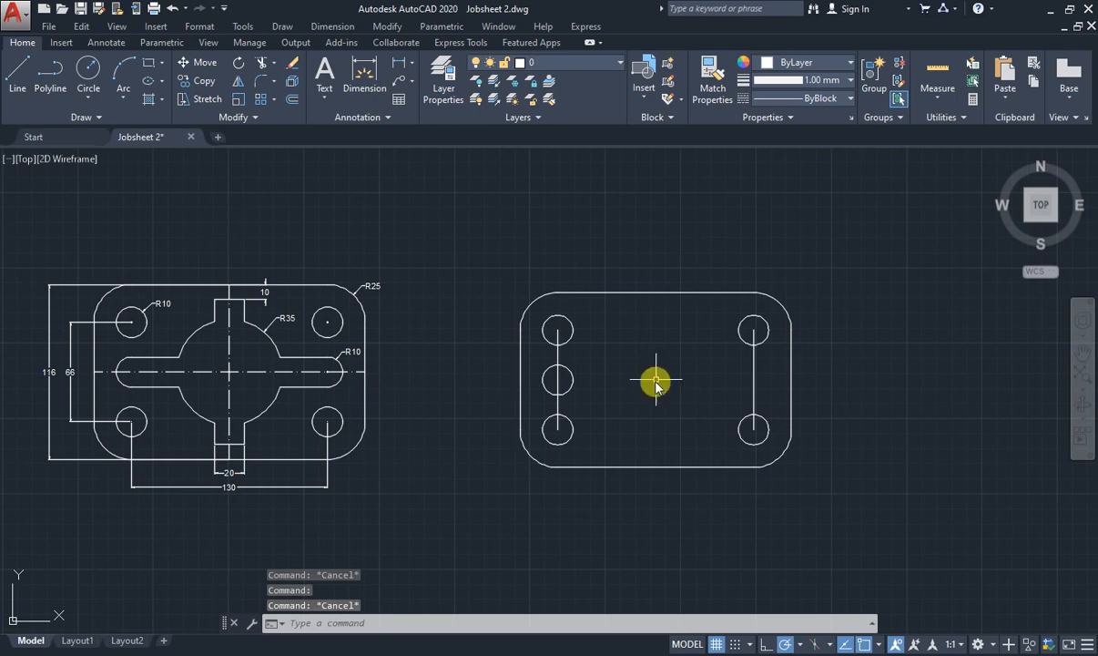
Mirror the middle left-hand circle about the line through the midpoints of the plate's upper and lower edges, keeping the source circle
text(MI)
key(Return)
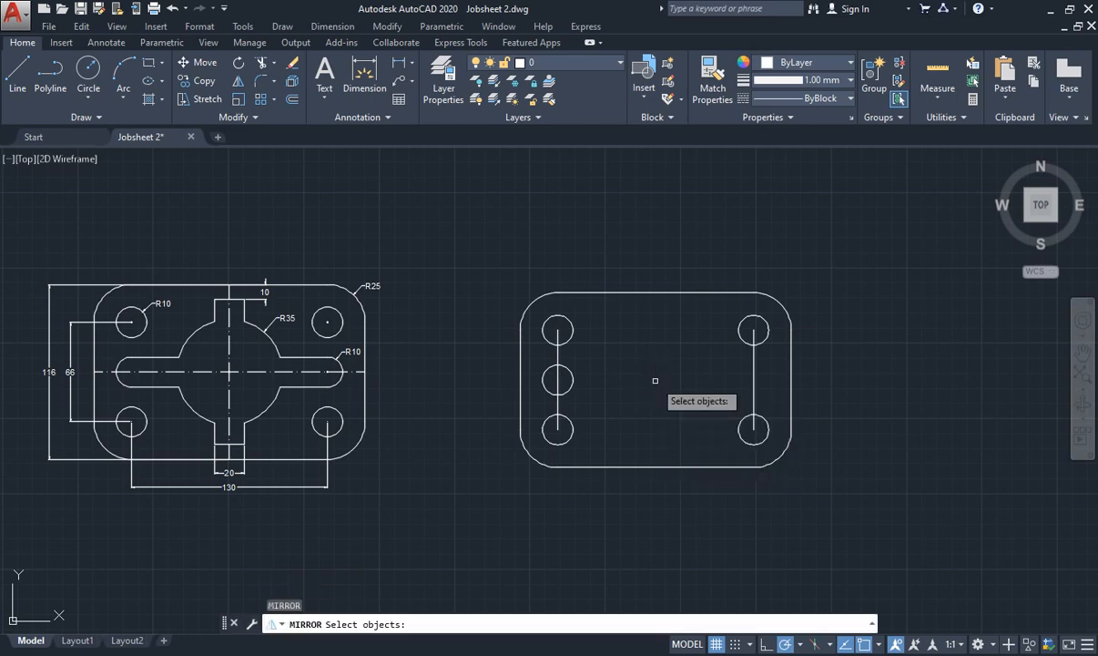
click(573, 375)
key(Return)
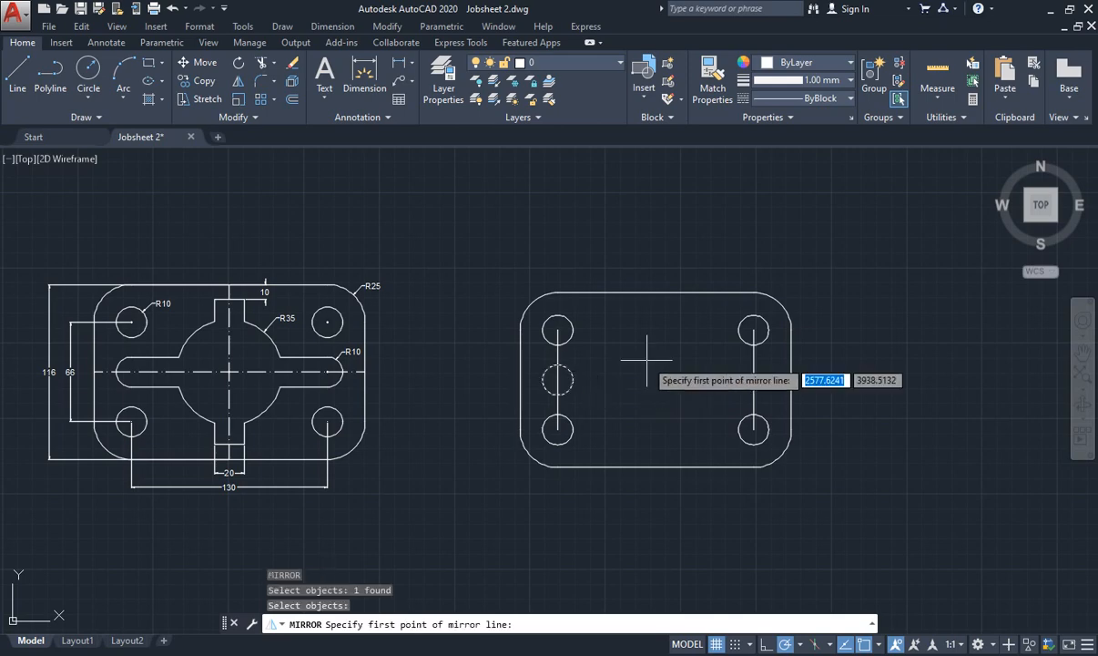
click(656, 293)
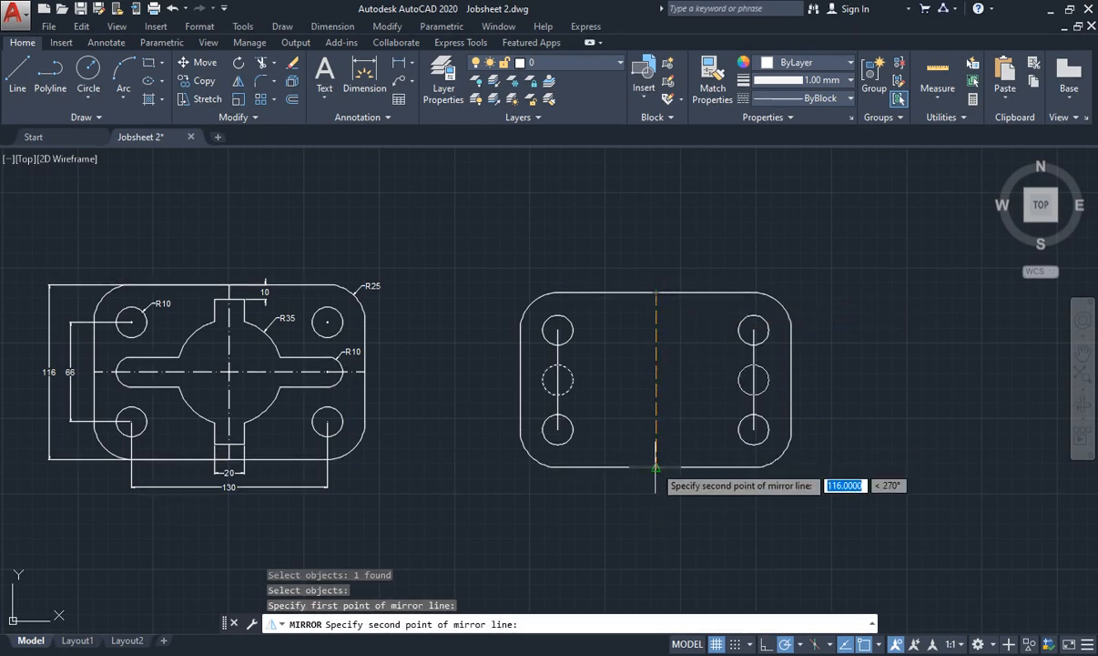
click(656, 467)
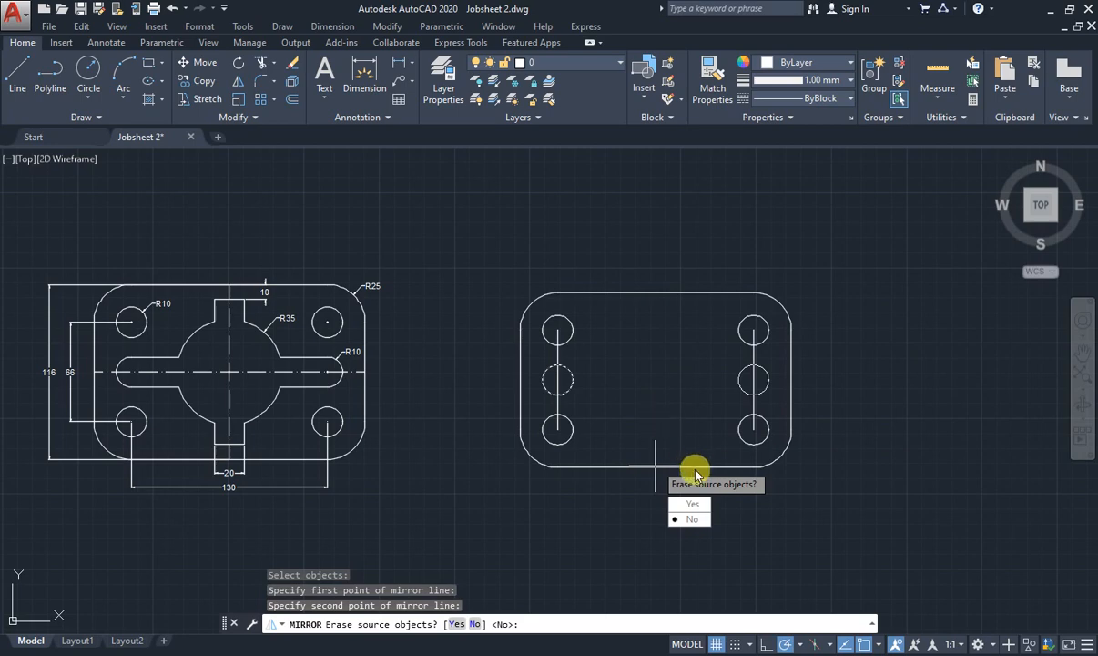
click(690, 519)
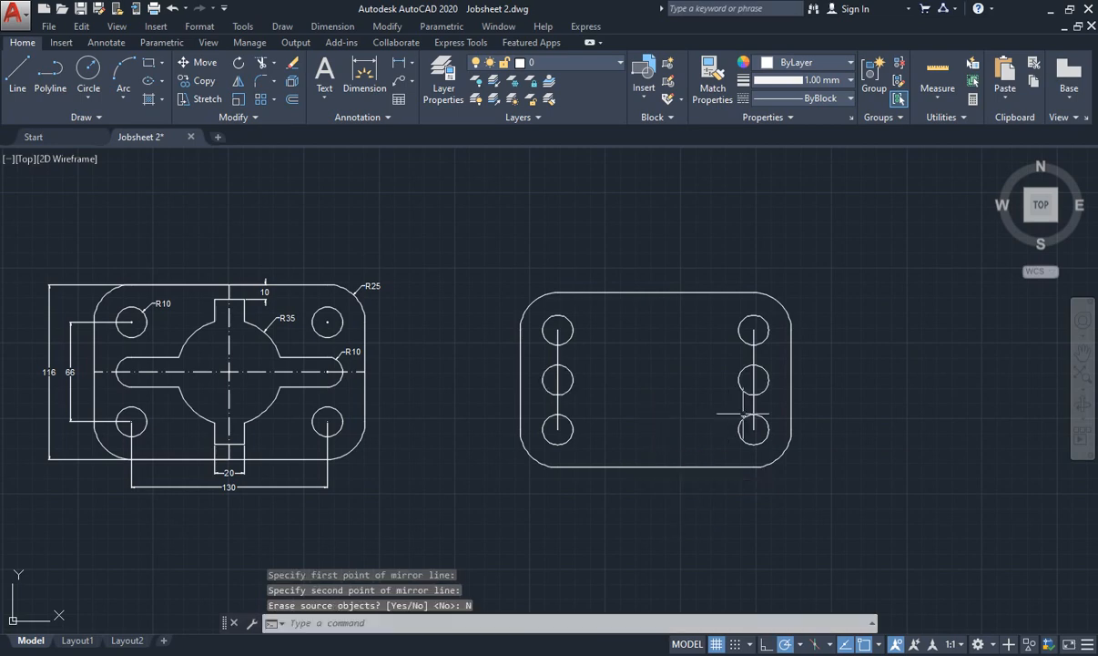
key(Escape)
key(Escape)
key(Escape)
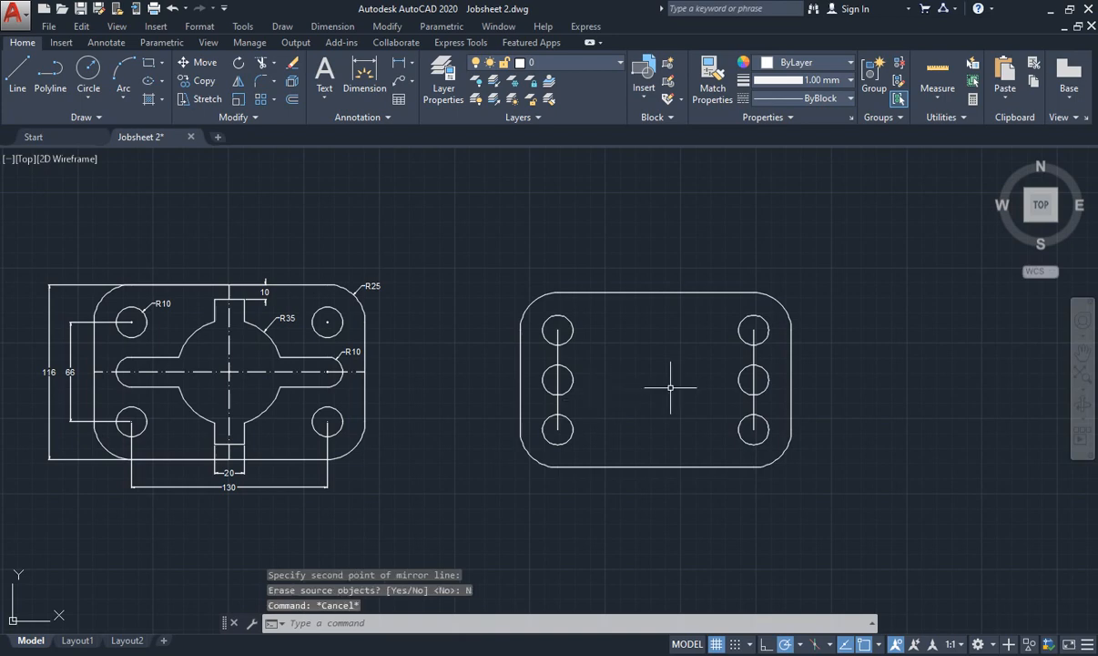
Delete the two vertical lines joining the corner holes' centres
click(558, 352)
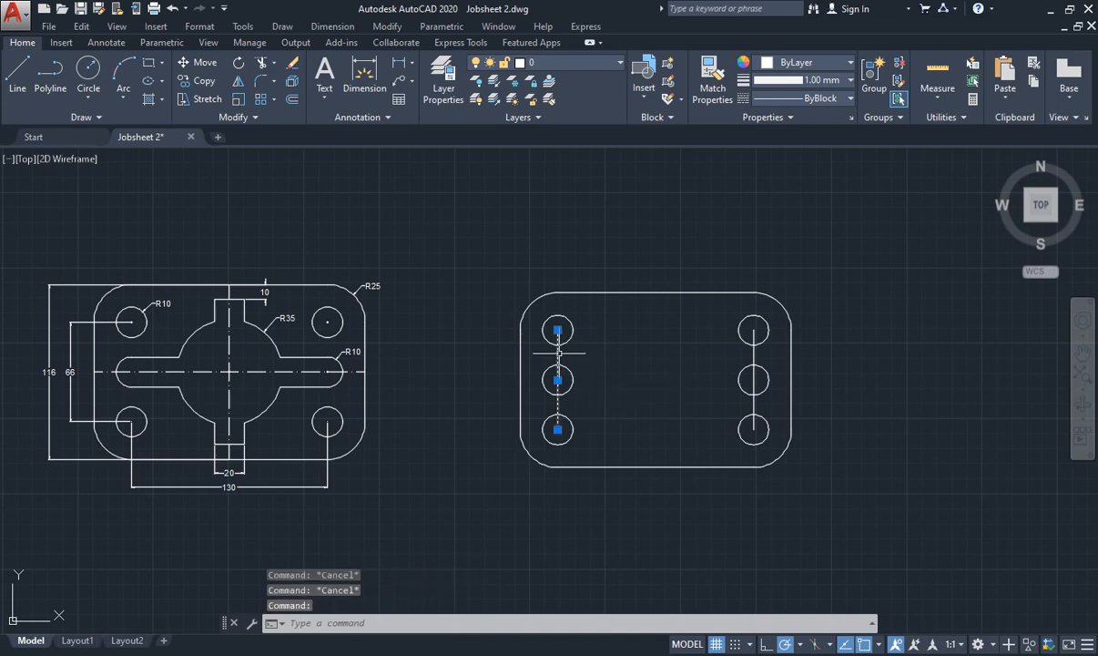
click(755, 346)
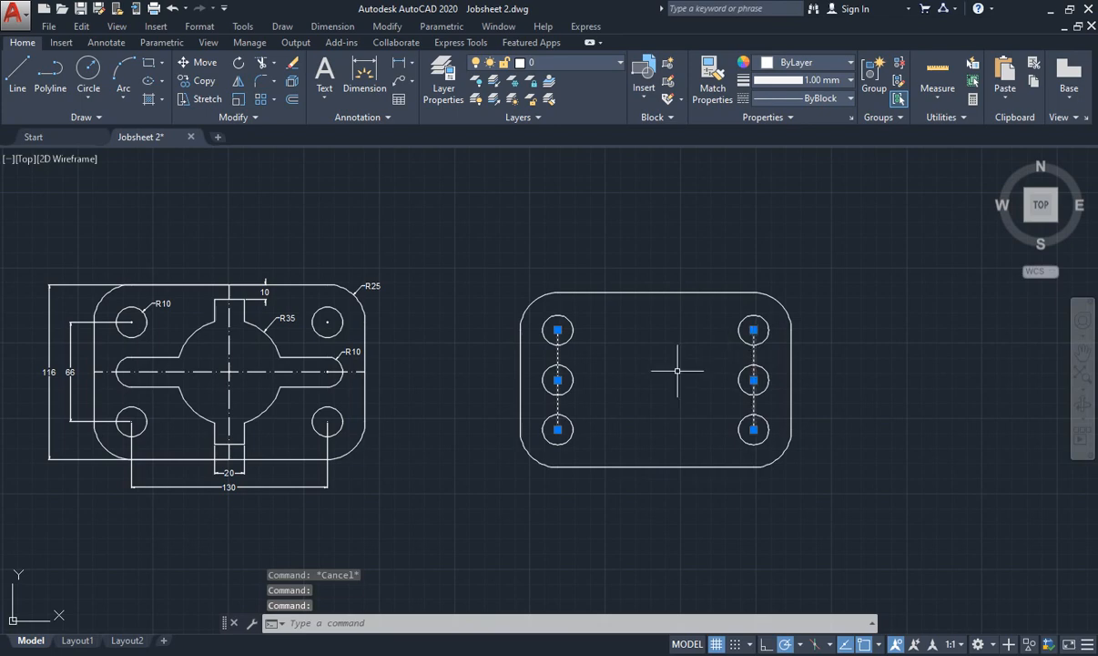
key(Delete)
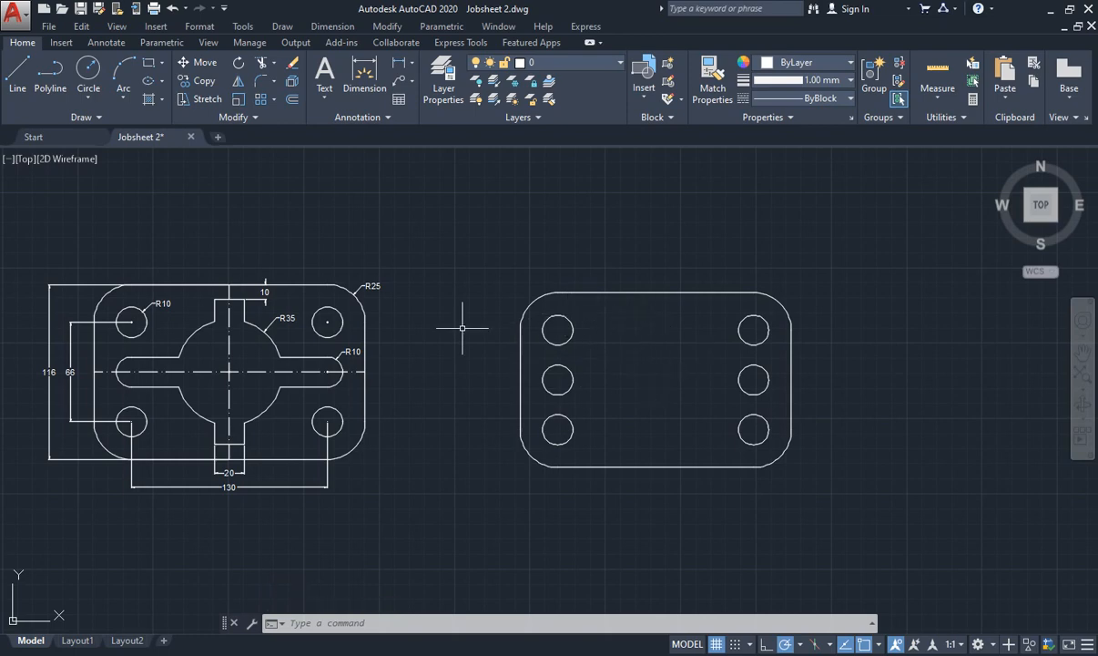
Draw a horizontal centre line between the midpoints of the plate's left-hand and right-hand edges
text(l)
key(Return)
click(520, 380)
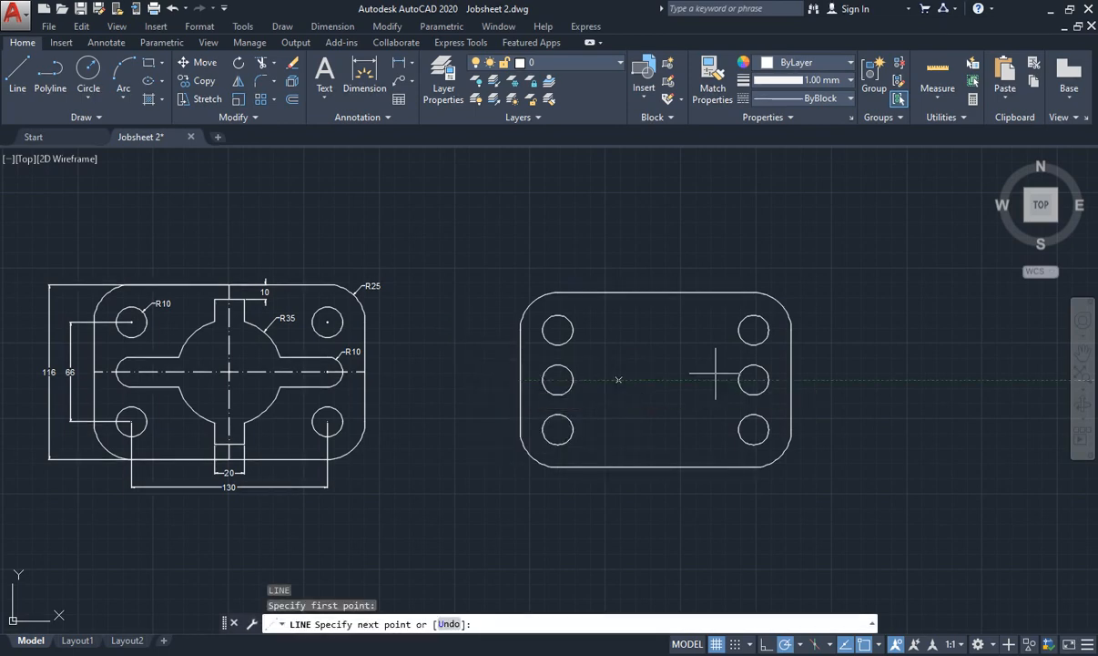
click(791, 380)
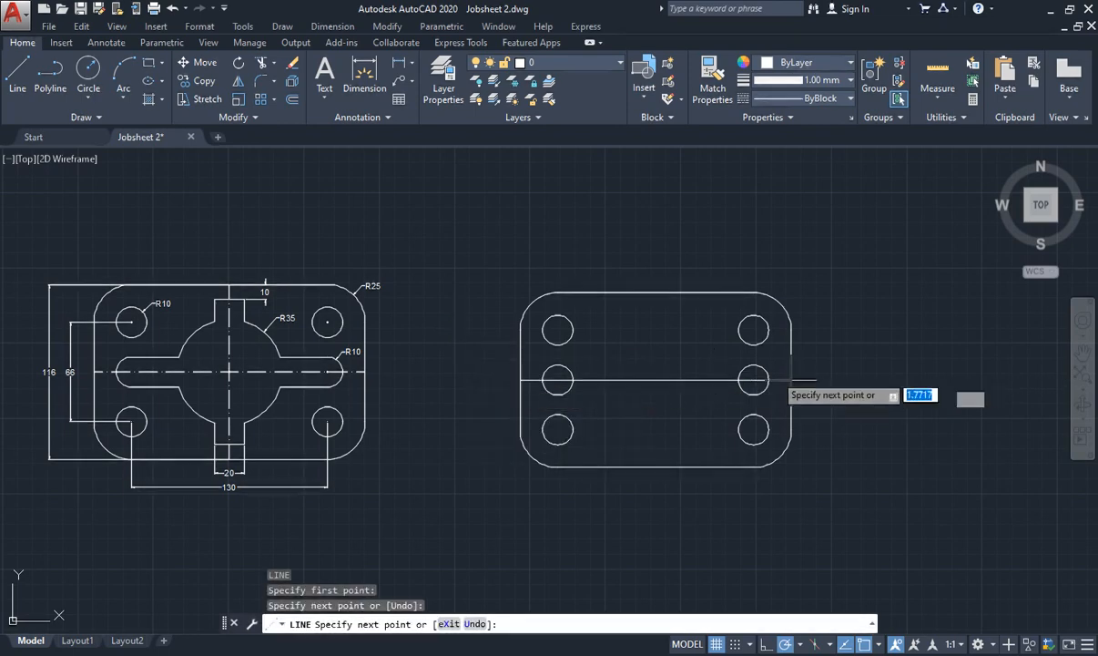
key(Escape)
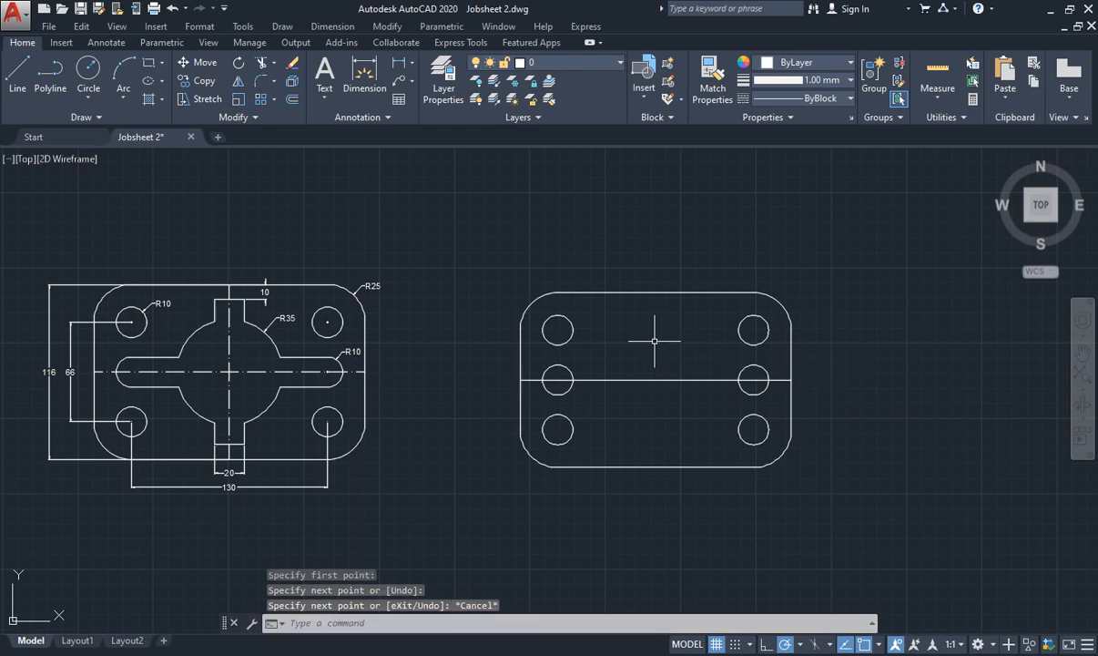
Draw a vertical centre line between the midpoints of the plate's upper and lower edges
text(l)
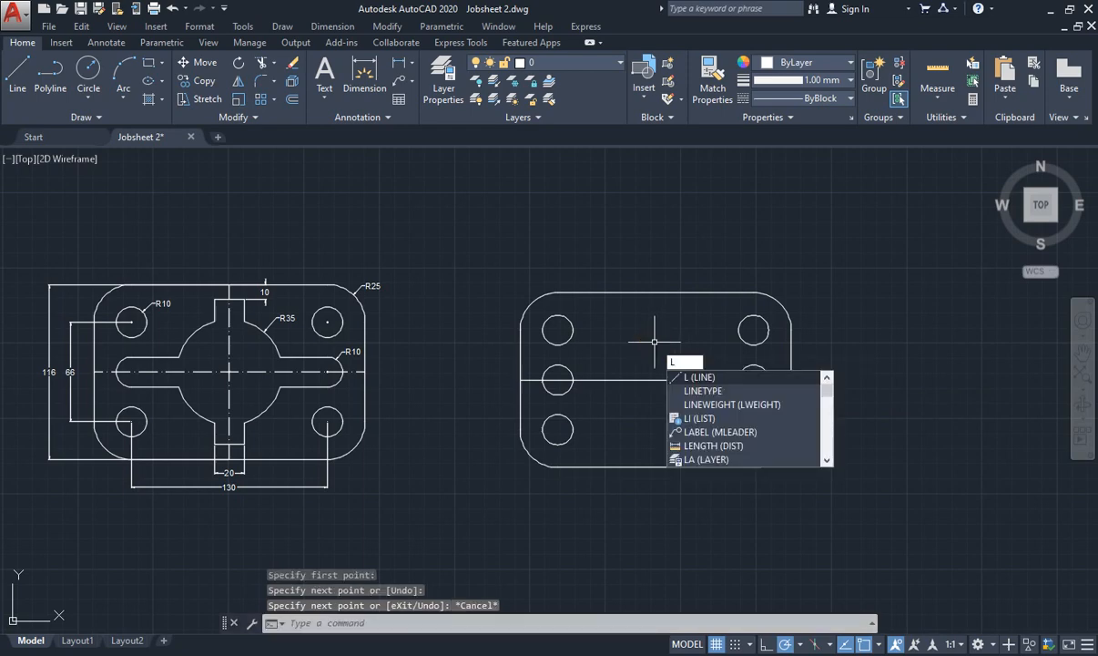
key(Return)
click(655, 293)
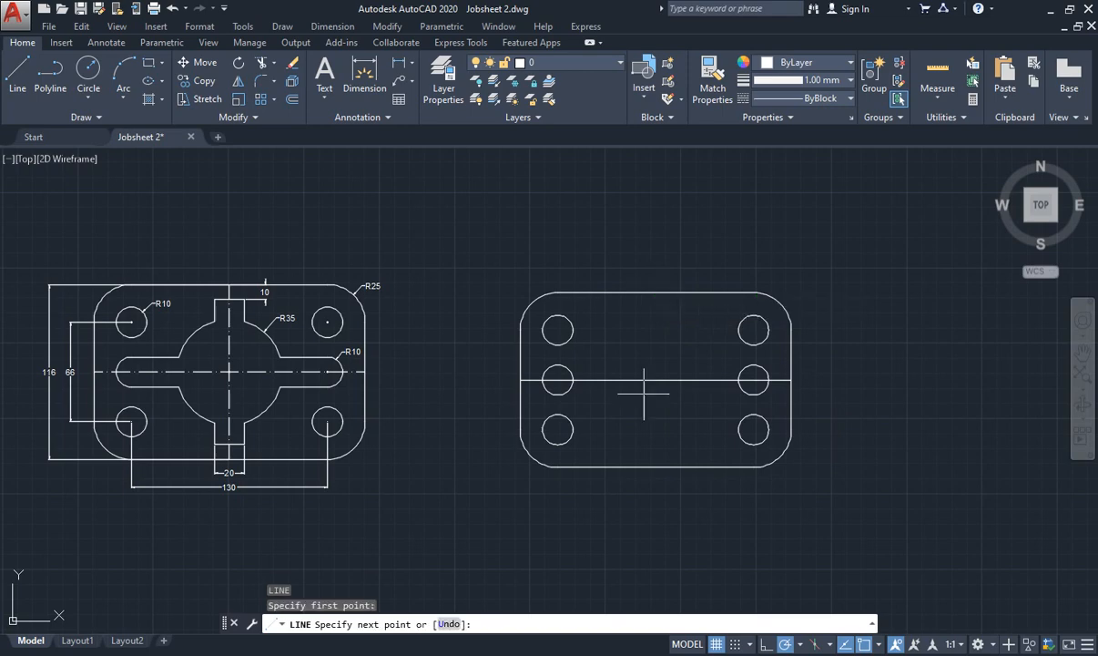
click(656, 466)
key(Escape)
key(Escape)
key(Escape)
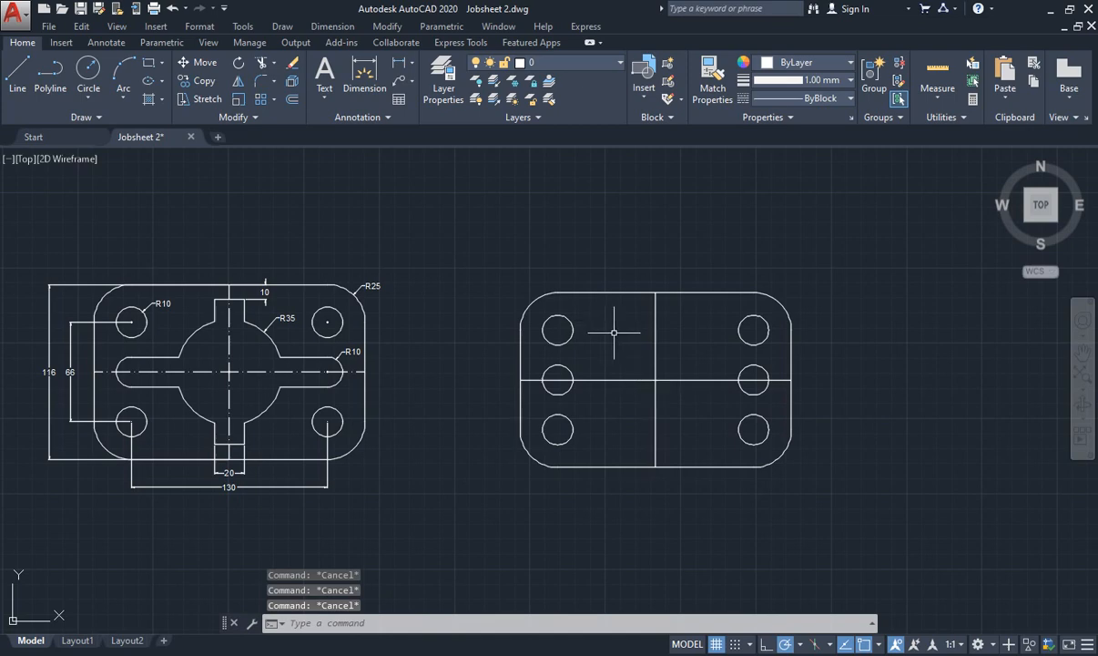
Draw a circle of radius 35 centred where the plate's two centre lines cross
text(c)
key(Return)
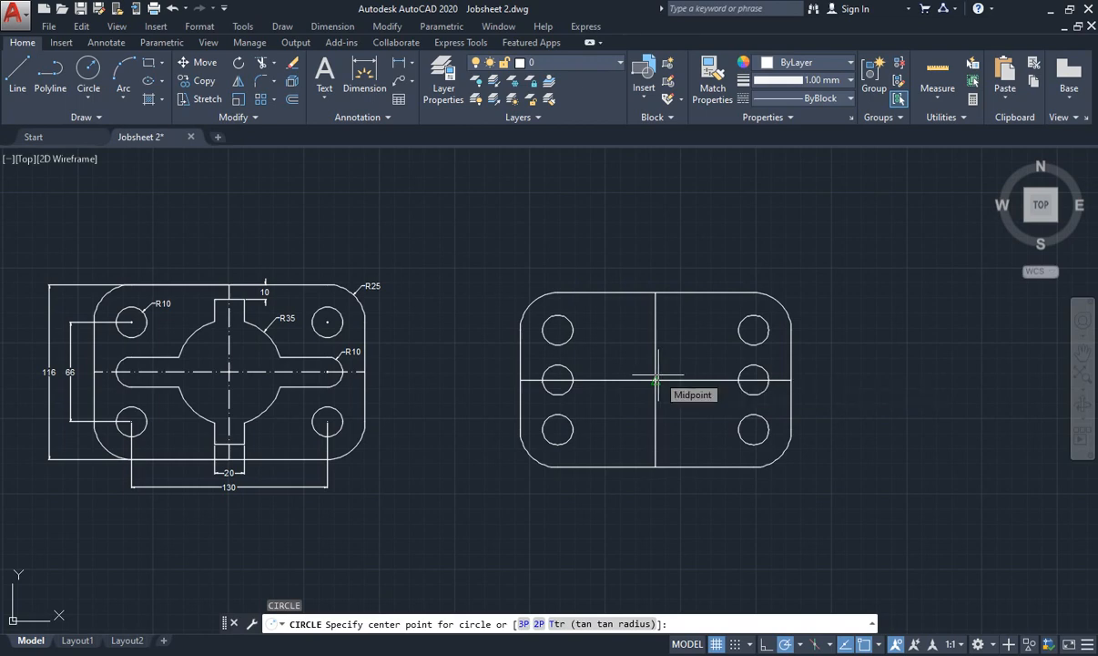
click(656, 378)
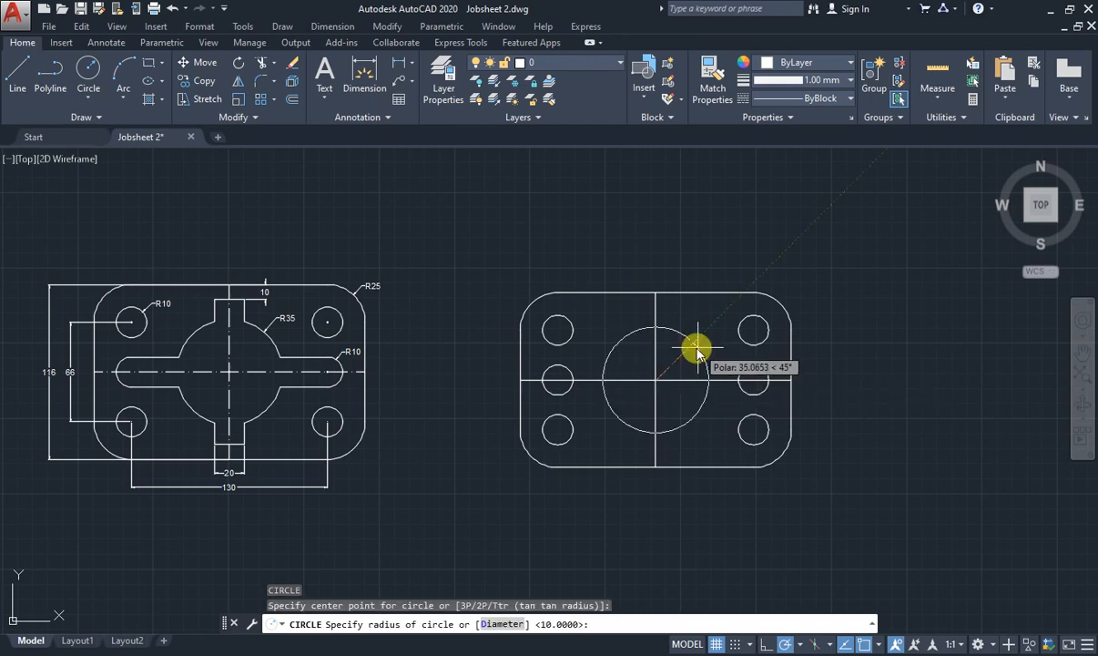
text(35)
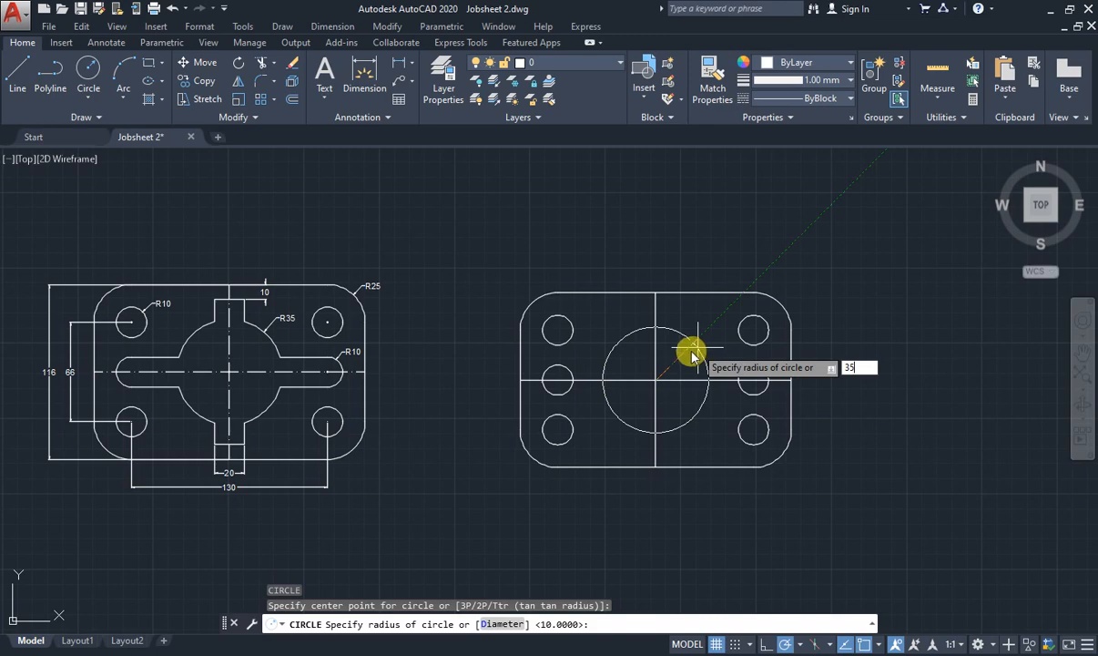
key(Return)
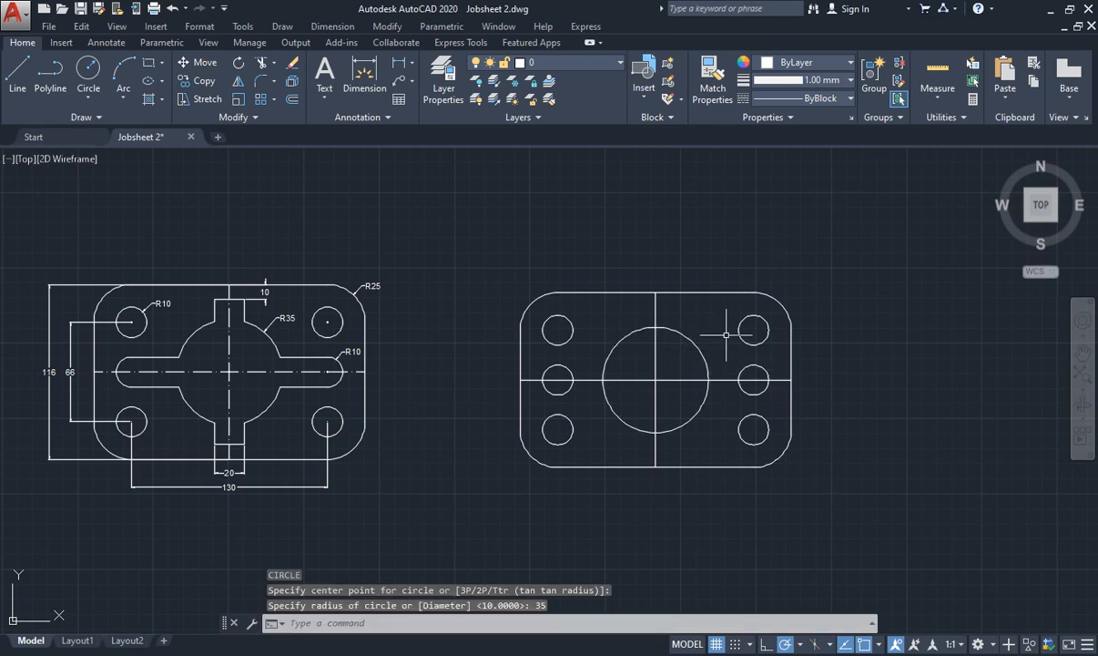
key(Escape)
key(Escape)
key(Escape)
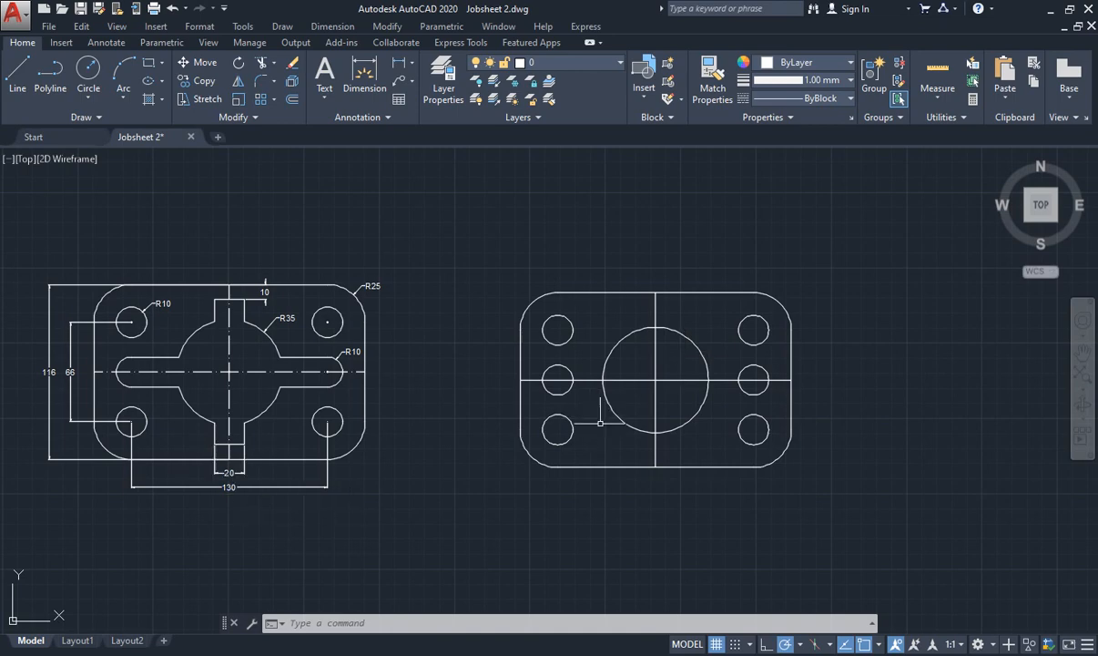
Offset the plate's vertical centre line by 10 to both sides
text(o)
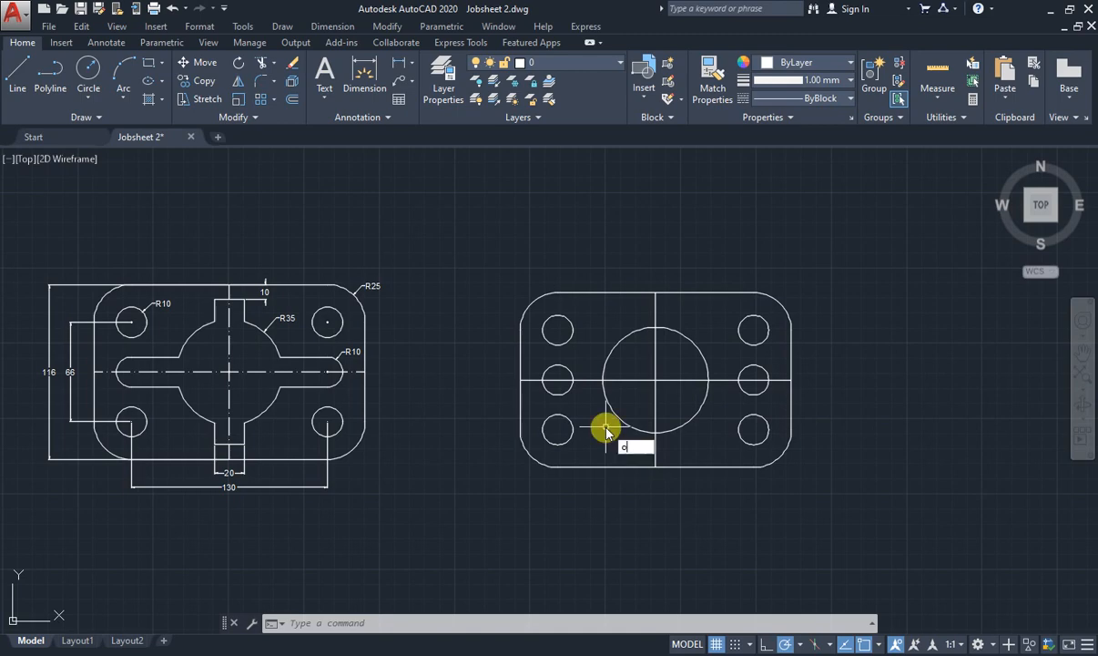
key(Return)
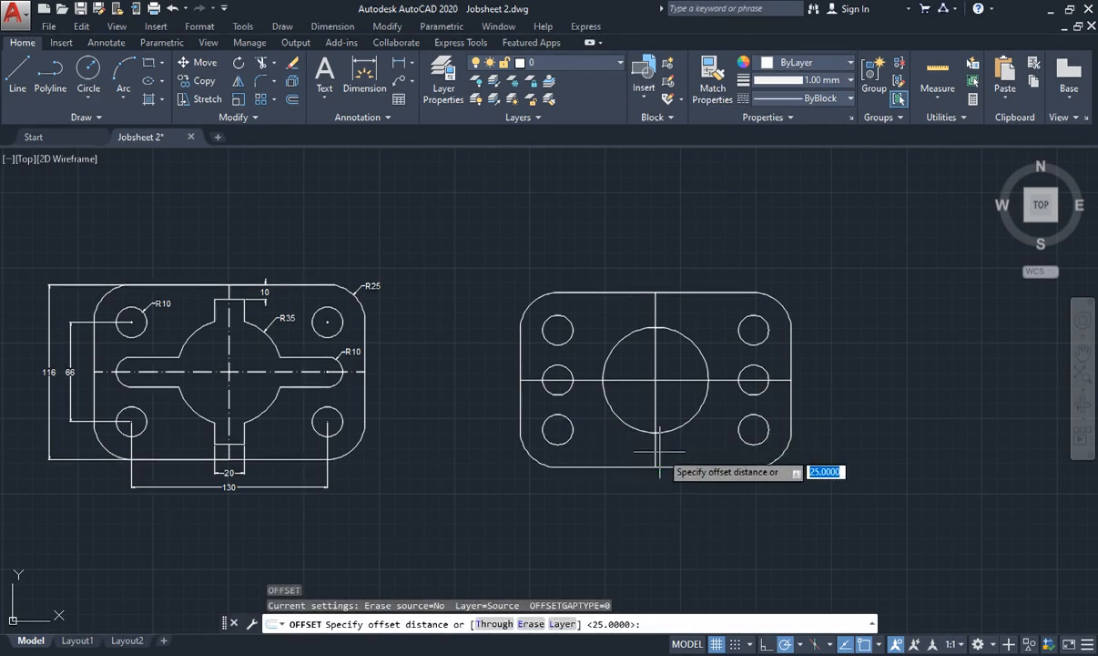
text(10)
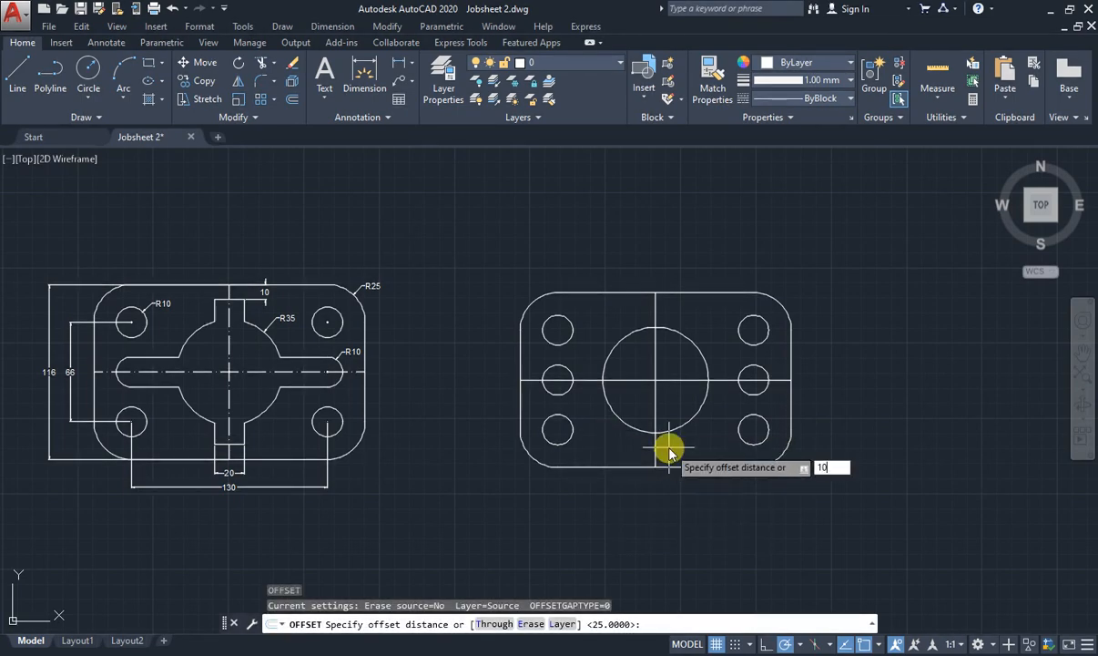
key(Return)
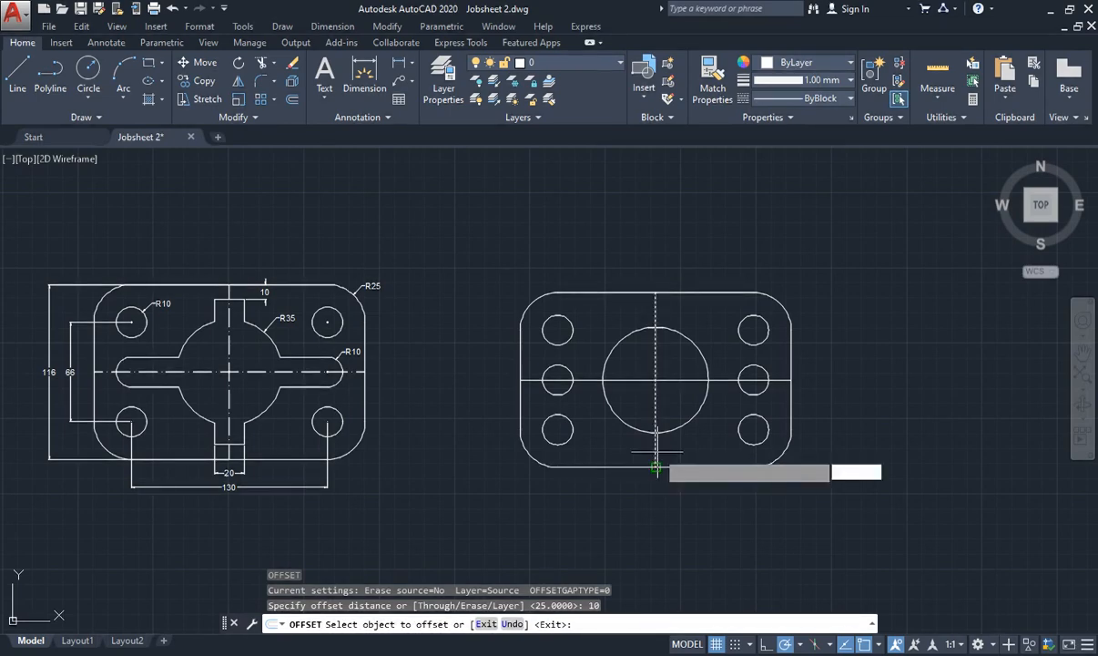
click(656, 460)
click(662, 450)
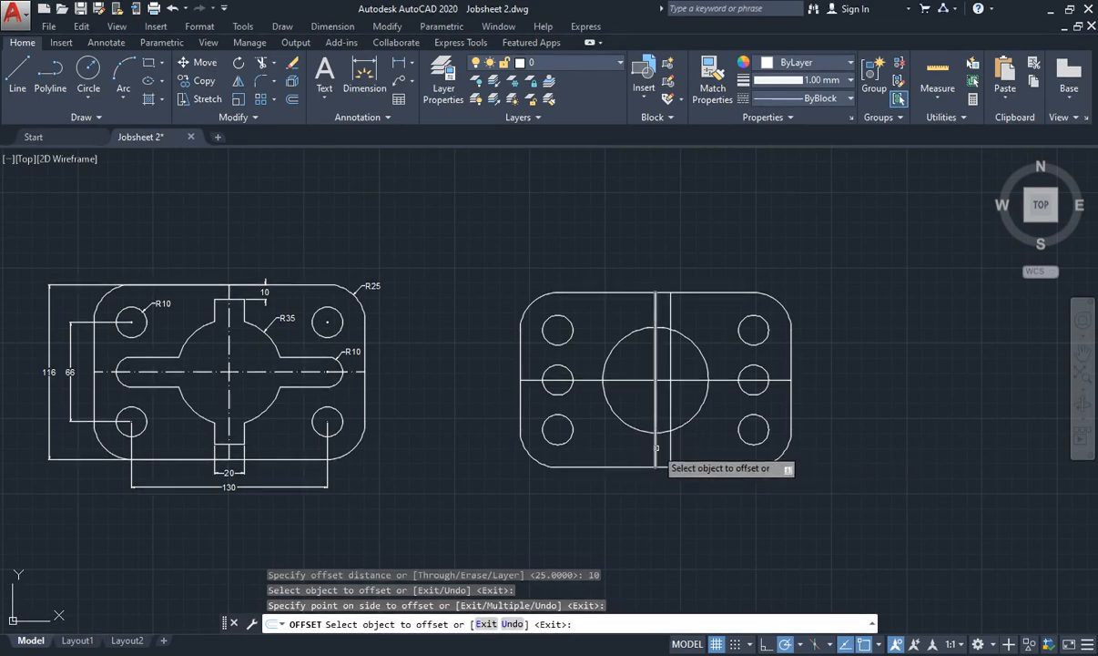
click(656, 460)
click(629, 450)
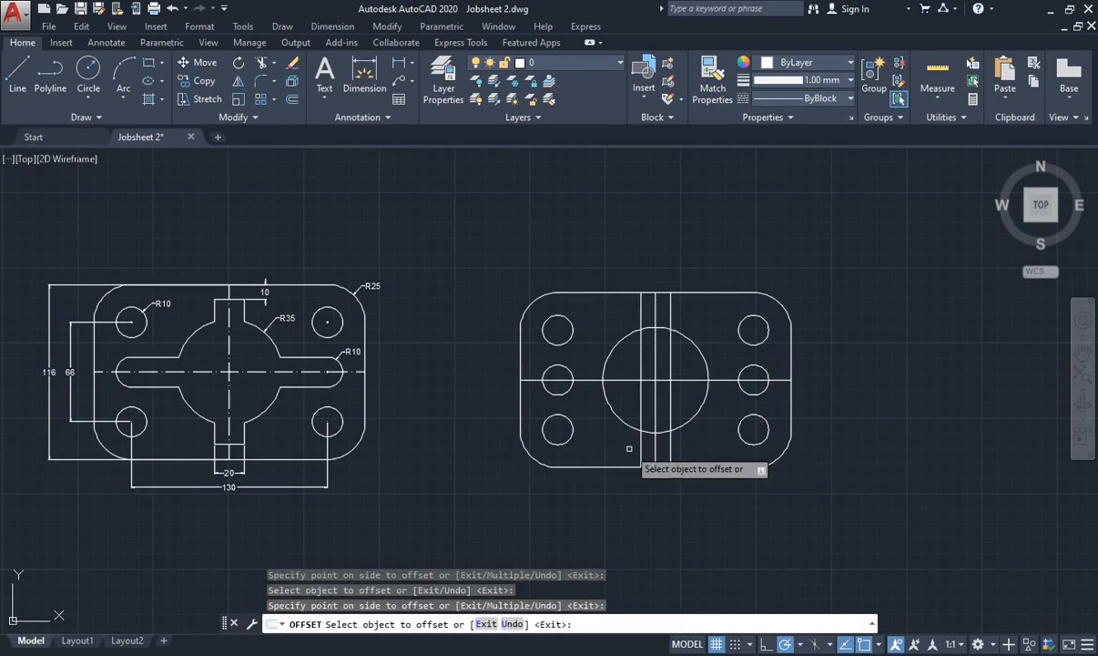
Offset the plate's horizontal centre line by 10 both upwards and downwards
click(580, 380)
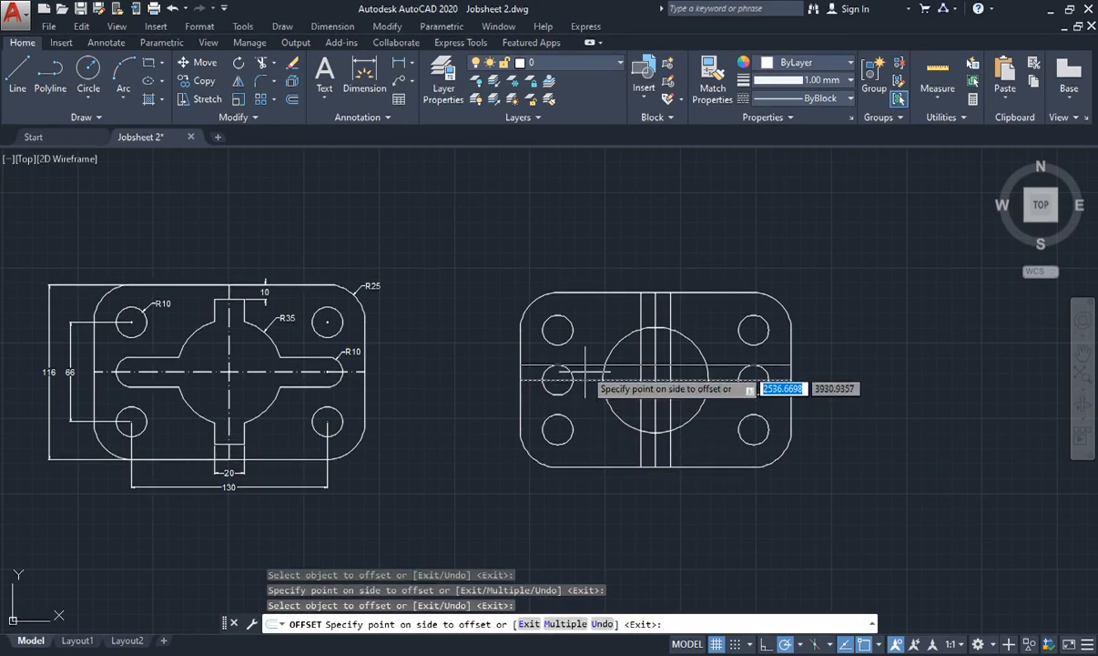
click(592, 426)
click(583, 379)
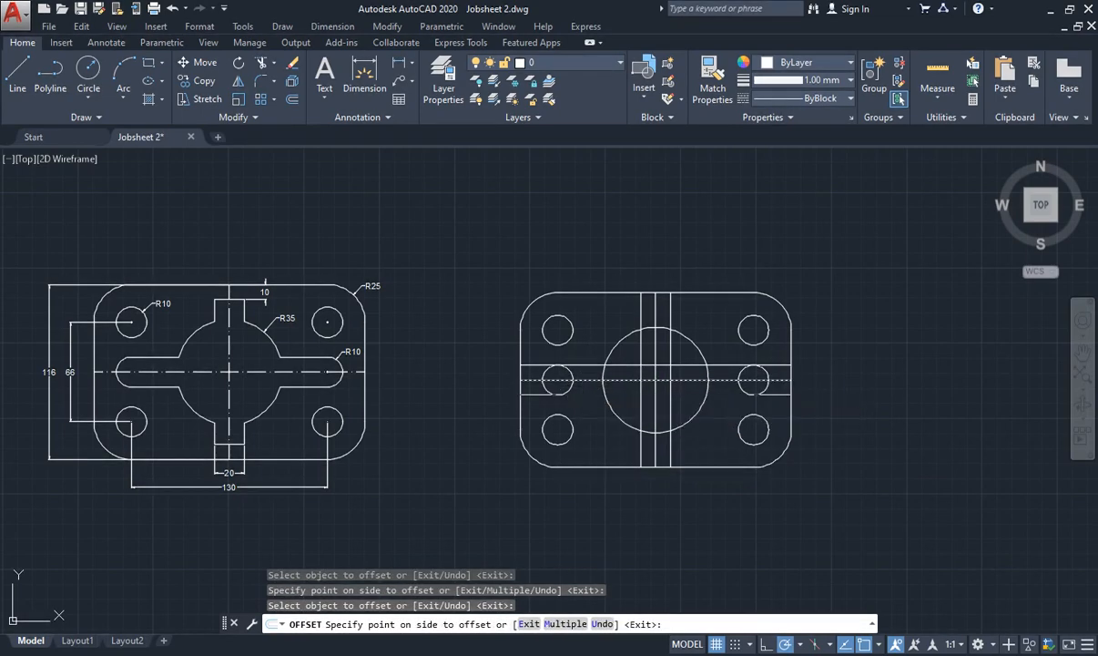
click(617, 324)
key(Escape)
key(Escape)
key(Escape)
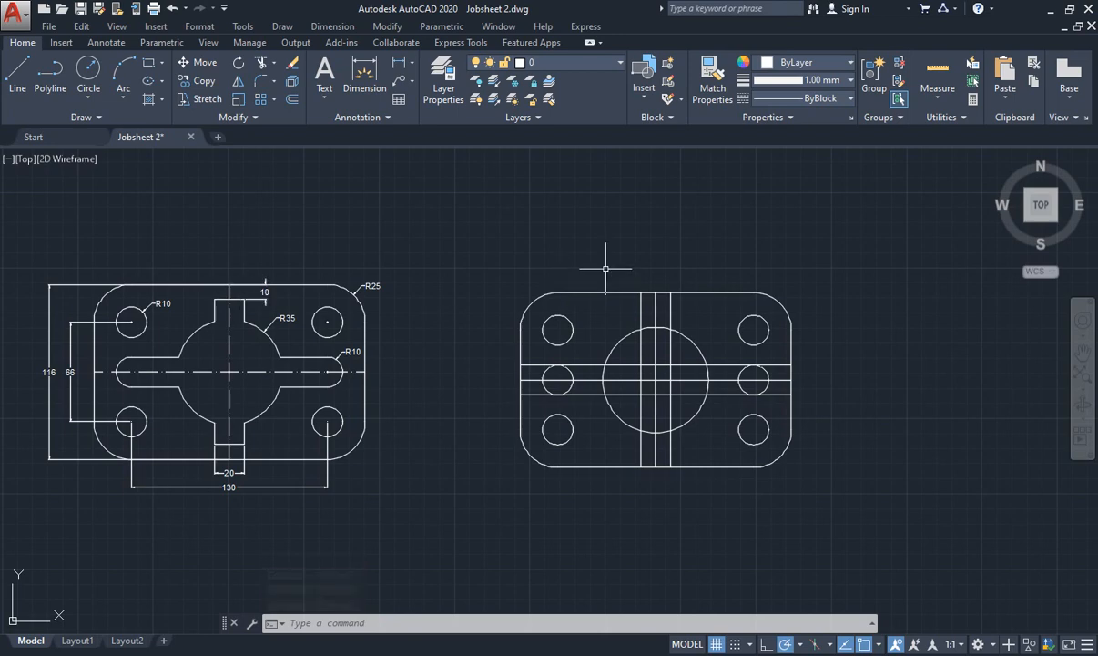
Offset the plate's straight upper and lower edges inward by 10
text(o)
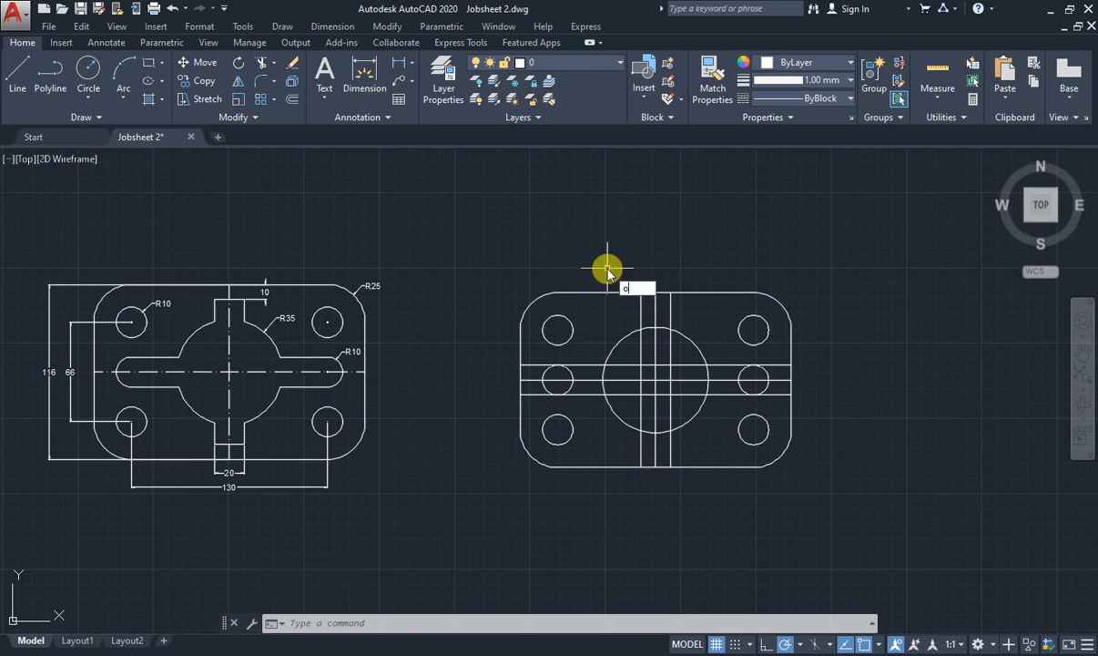
key(Return)
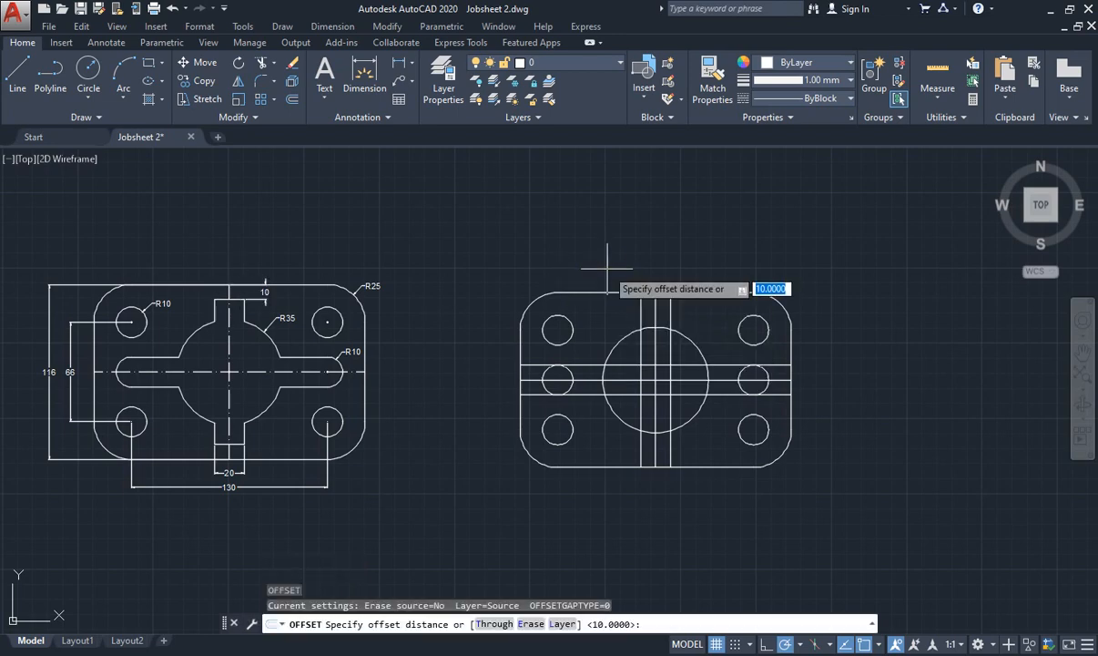
key(Return)
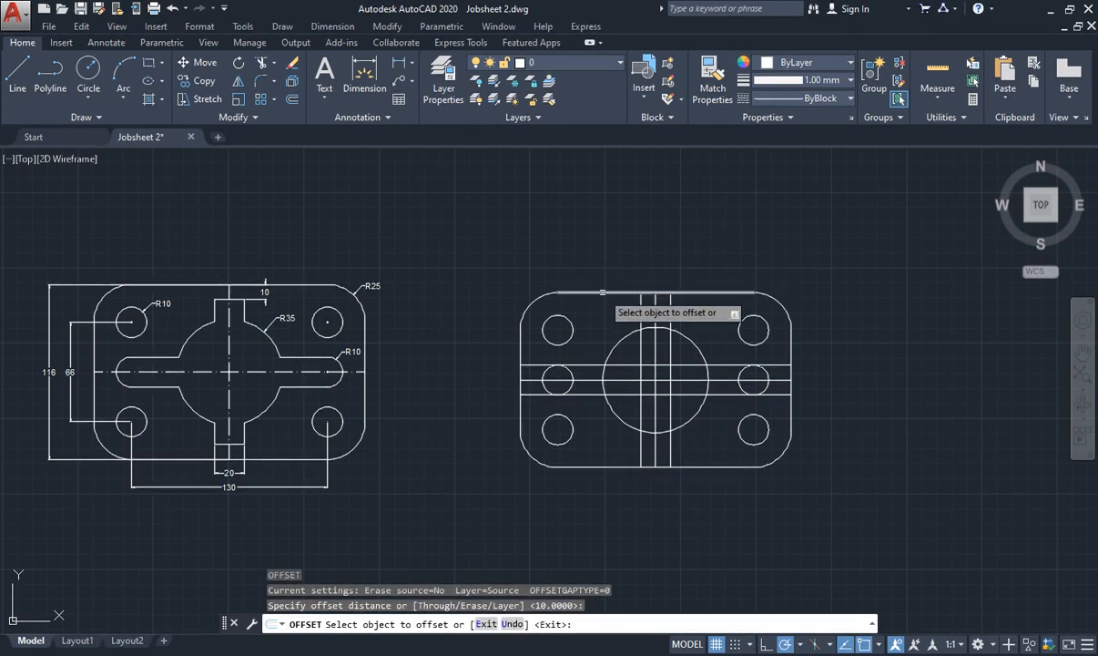
click(603, 292)
click(605, 315)
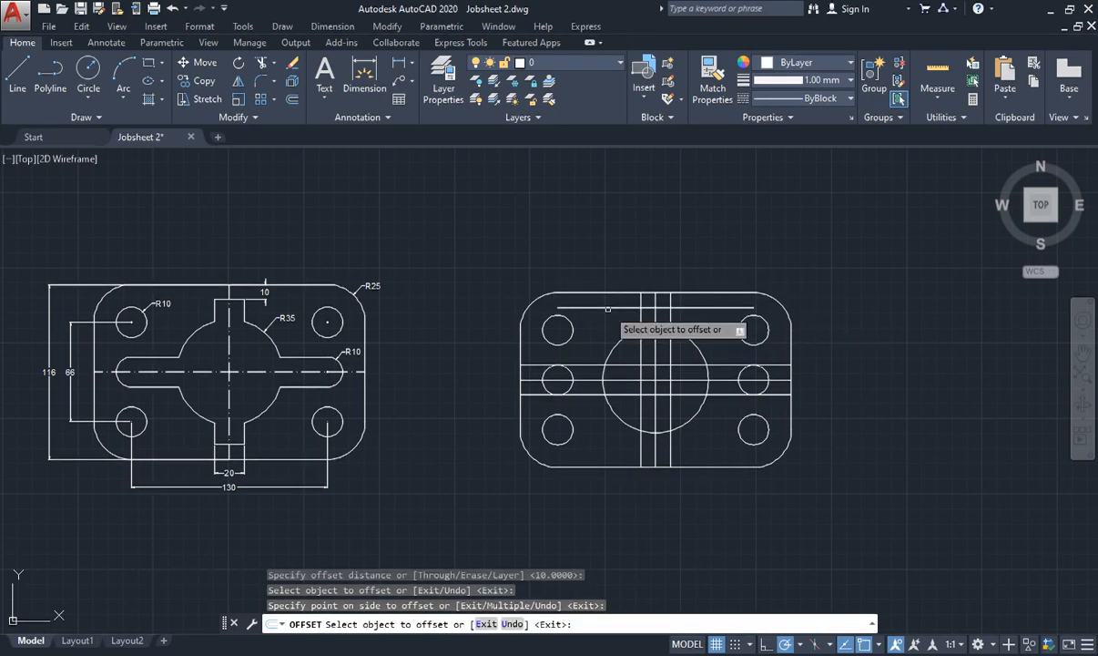
click(611, 466)
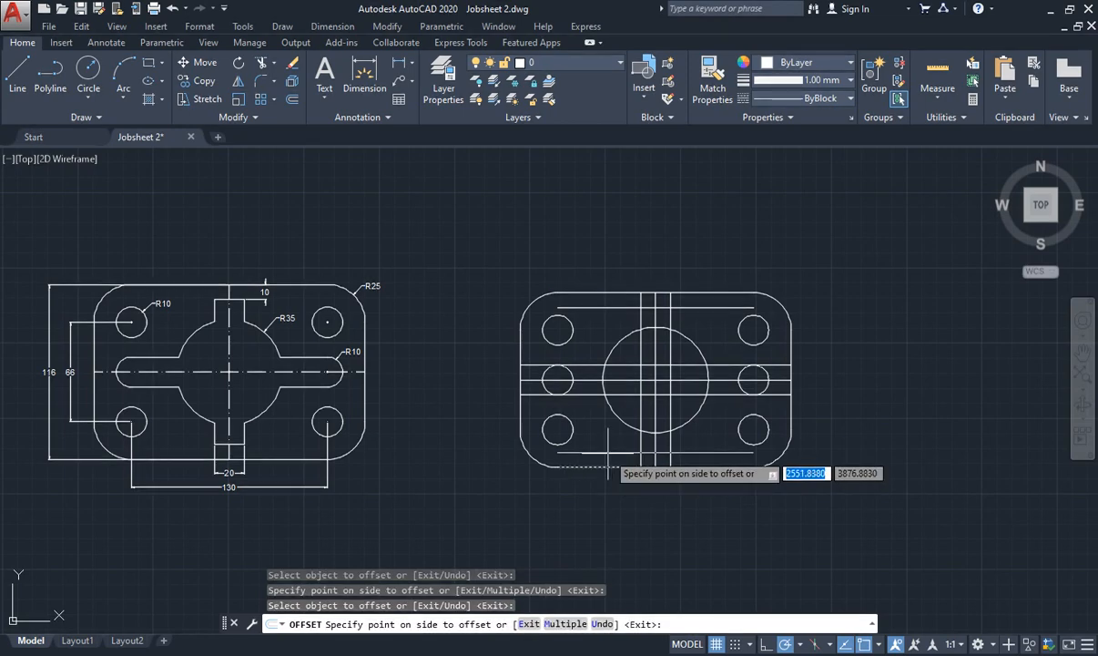
click(616, 451)
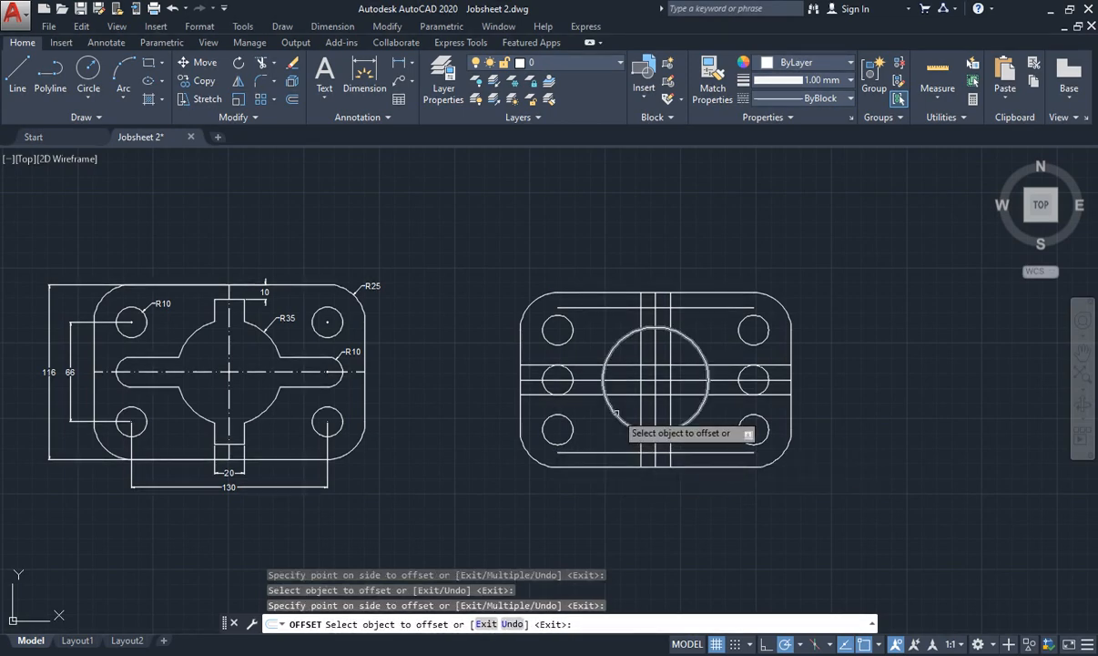
key(Escape)
key(Escape)
key(Escape)
key(Escape)
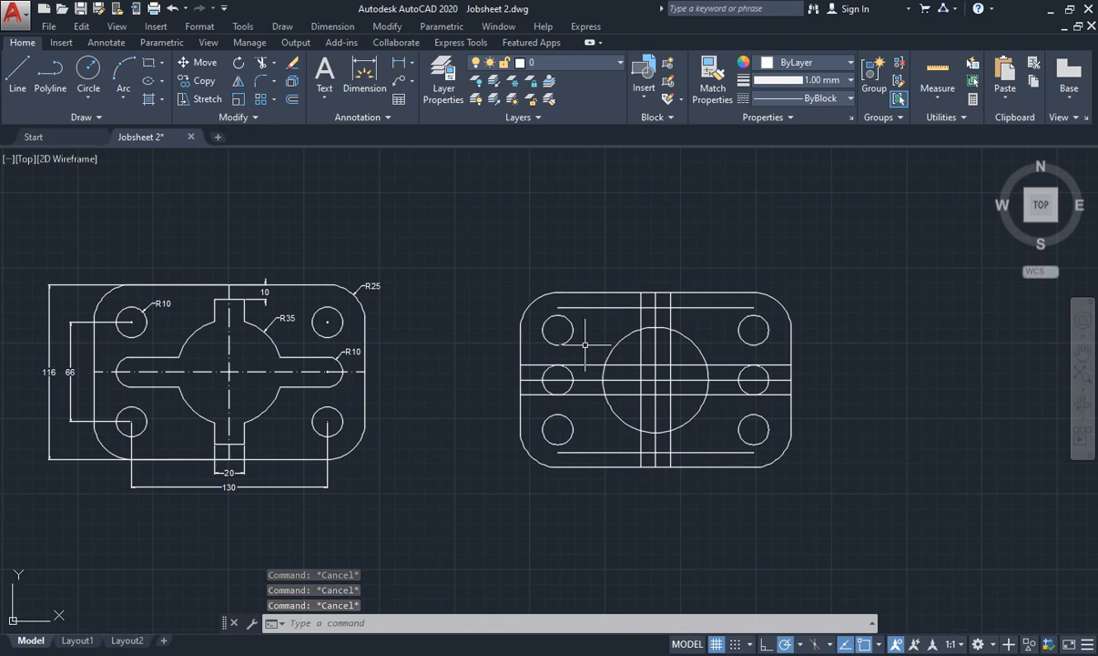
text(tr)
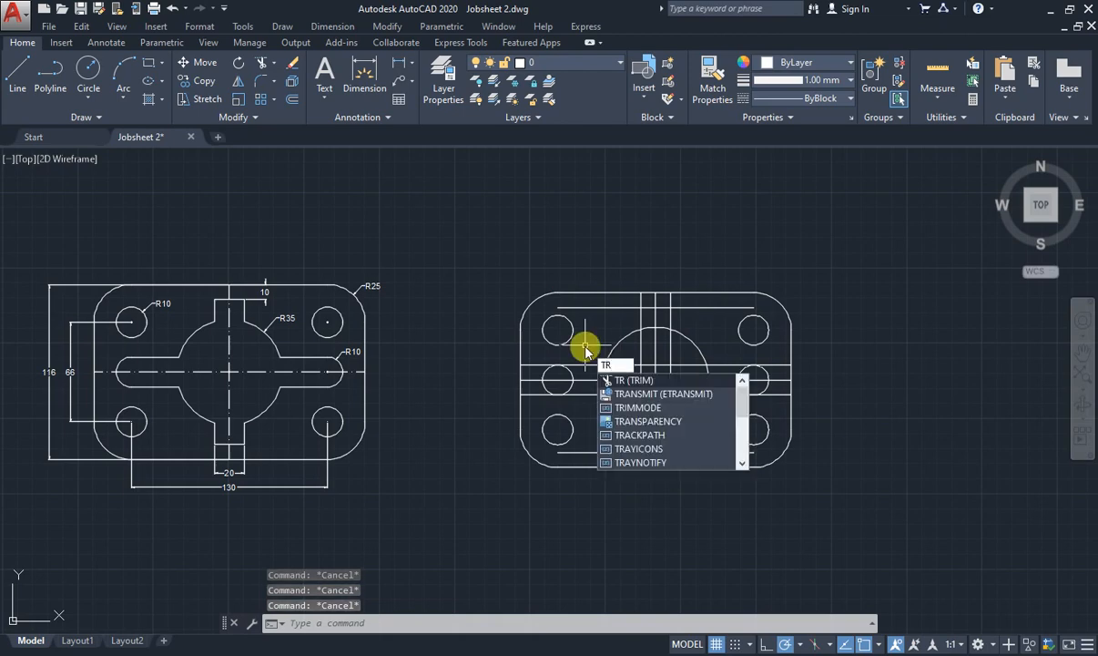
key(Return)
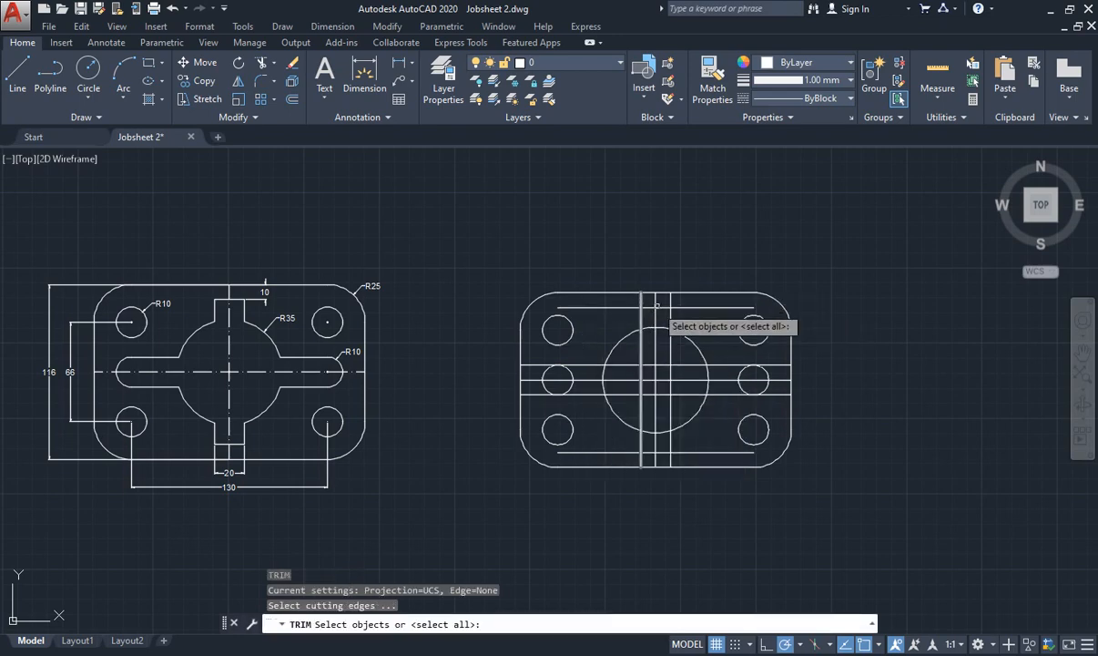
scroll(670, 324, up, 2)
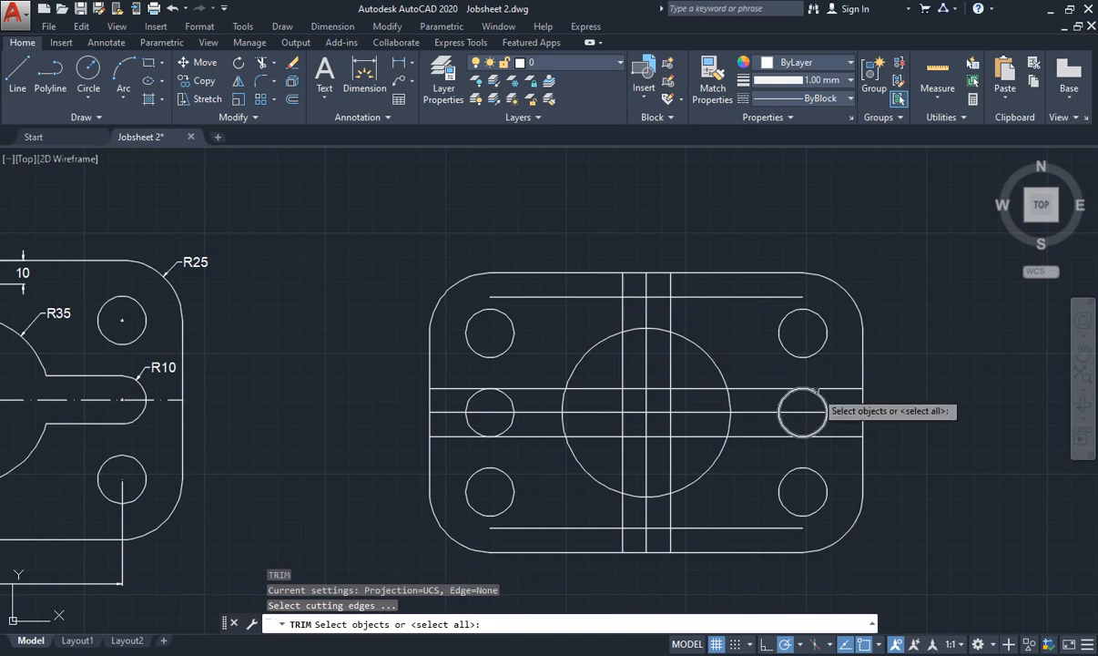
scroll(815, 400, up, 2)
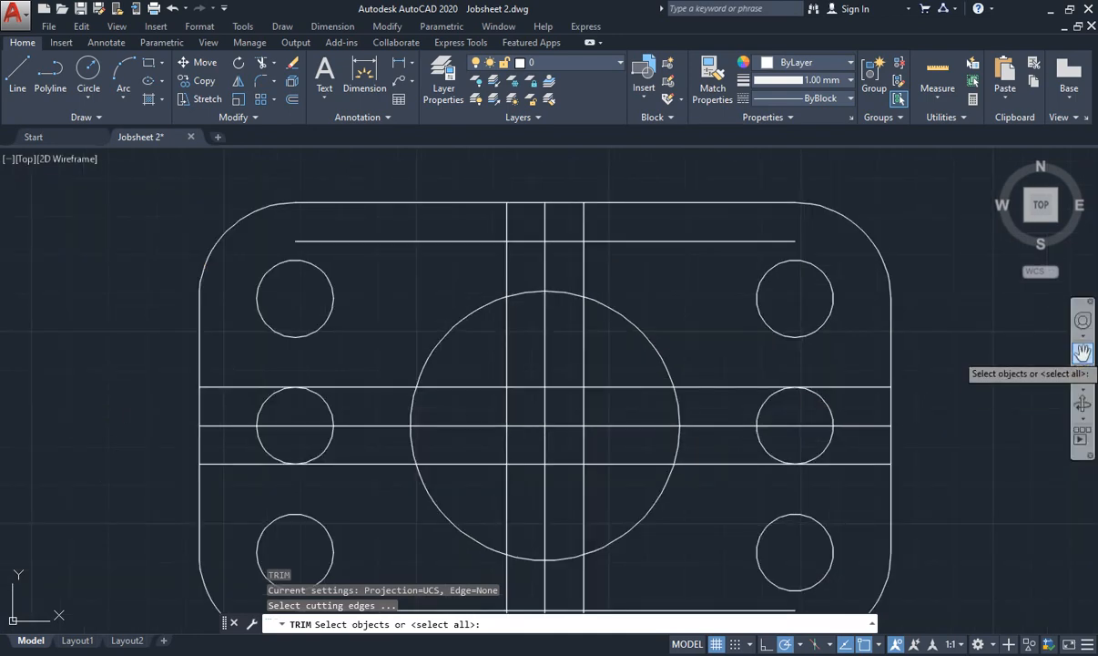
click(1082, 350)
drag(953, 394, 906, 356)
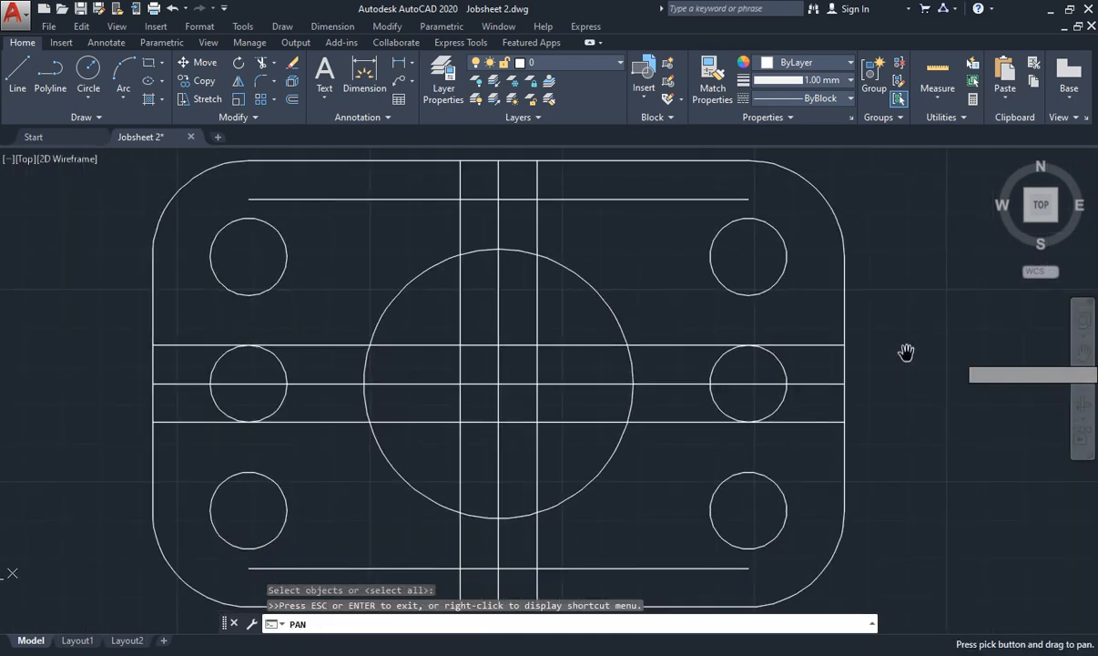
key(Escape)
key(Escape)
key(Escape)
key(Escape)
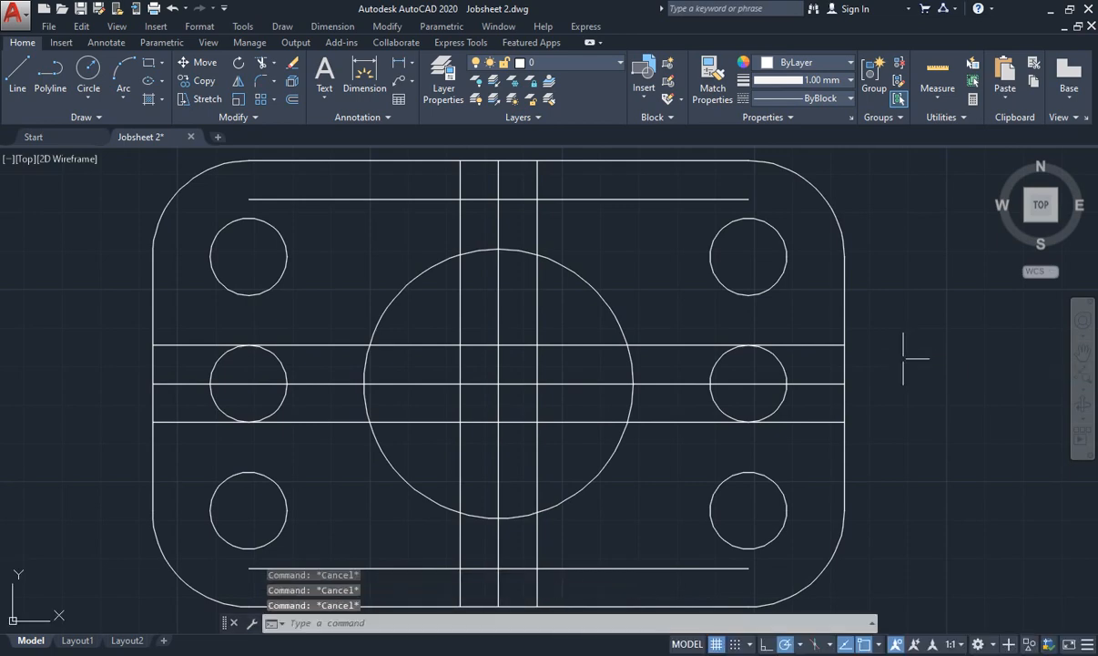
Trim the three vertical lines above the upper offset line, and trim that line's parts outside the vertical slot
text(TR)
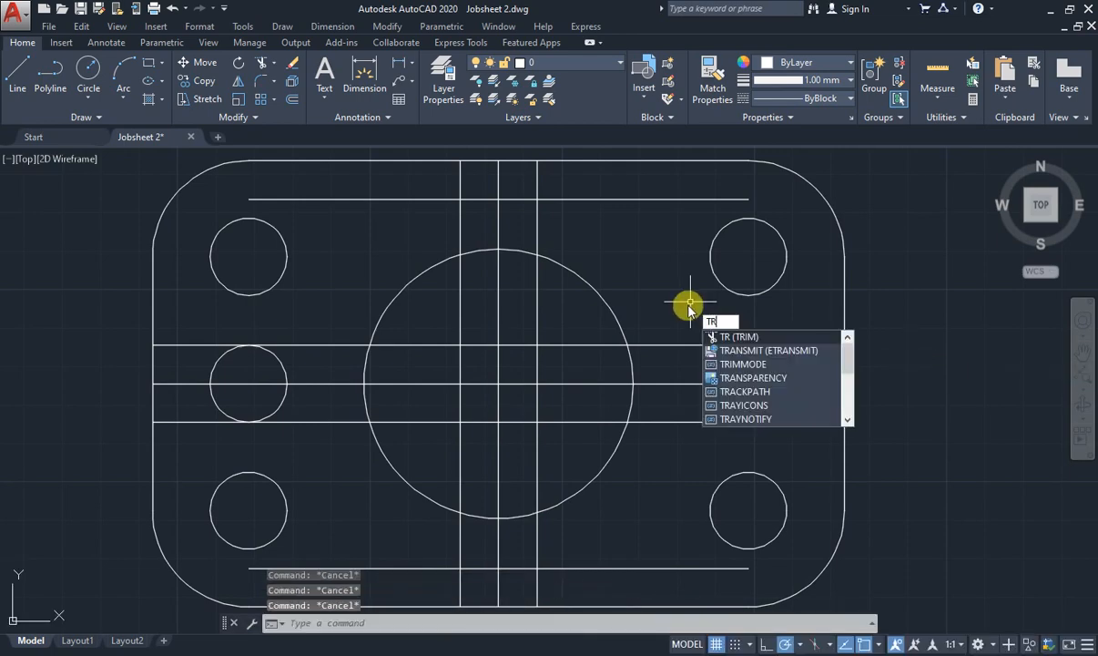
key(Return)
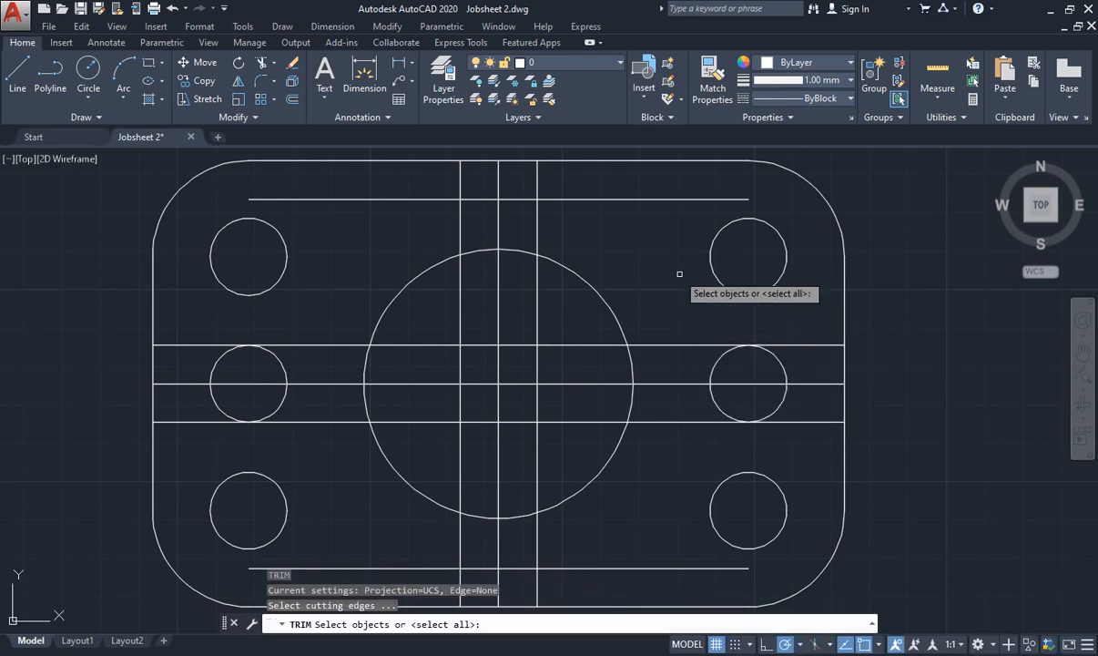
key(Return)
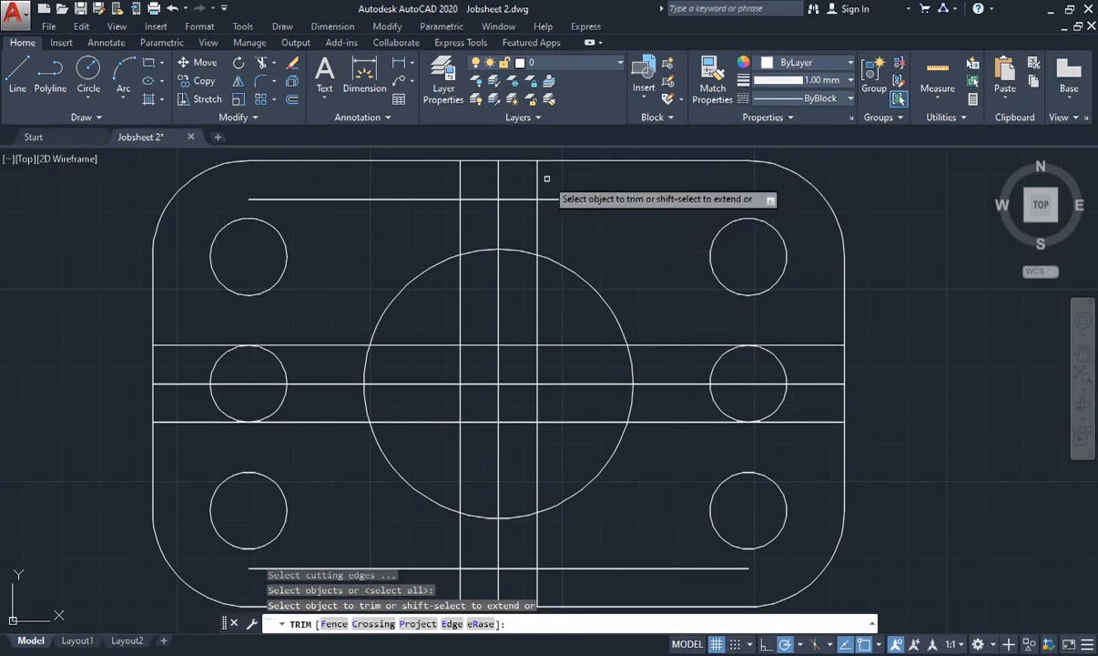
click(538, 175)
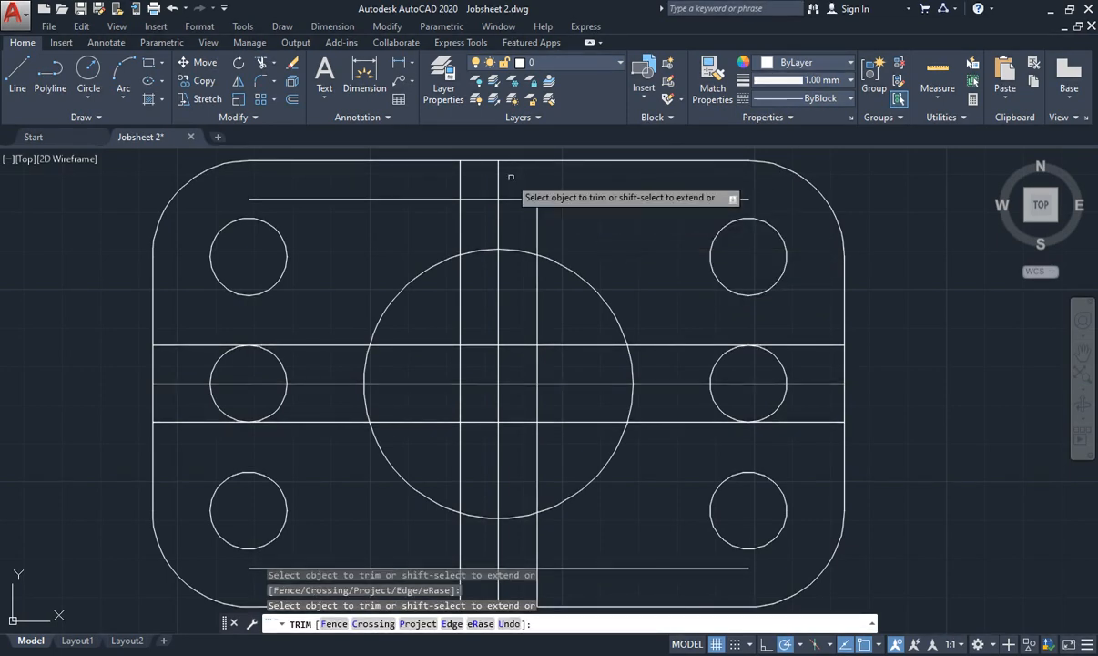
click(500, 176)
click(461, 173)
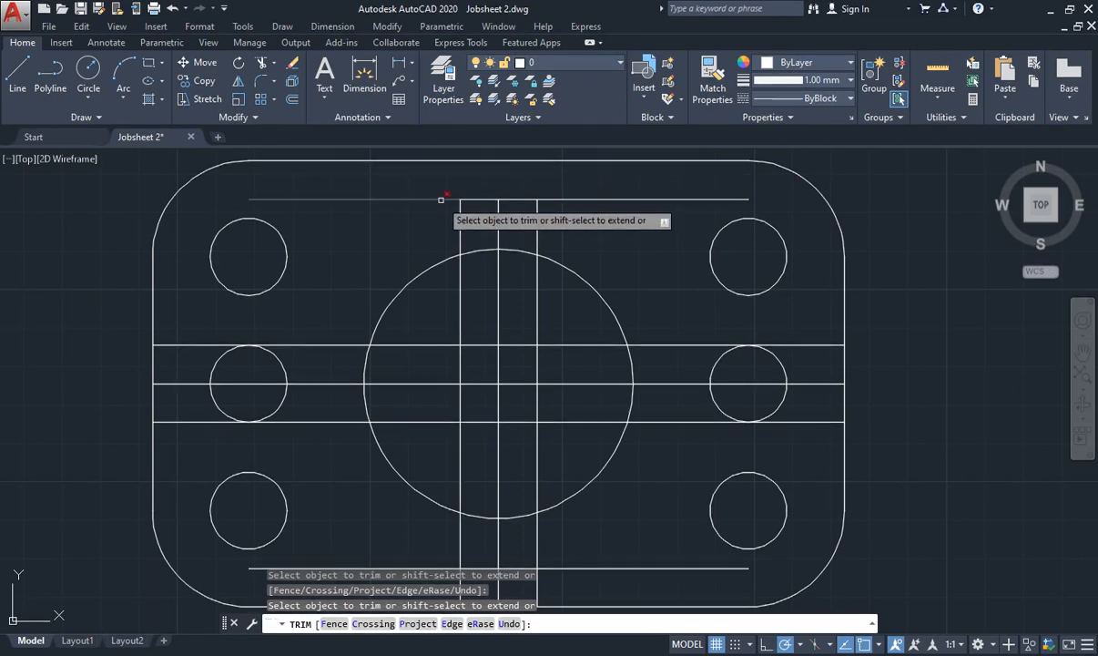
click(441, 199)
click(588, 199)
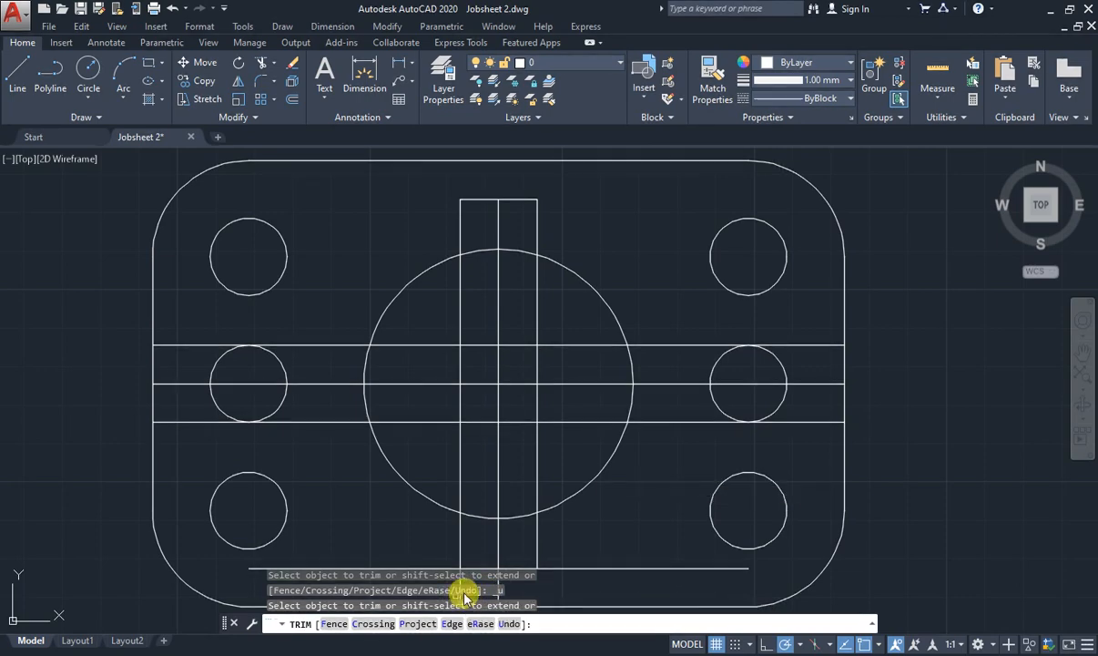
Trim the slot's left vertical line below the lower offset line, and trim that offset line's parts outside the slot
scroll(481, 562, down, 2)
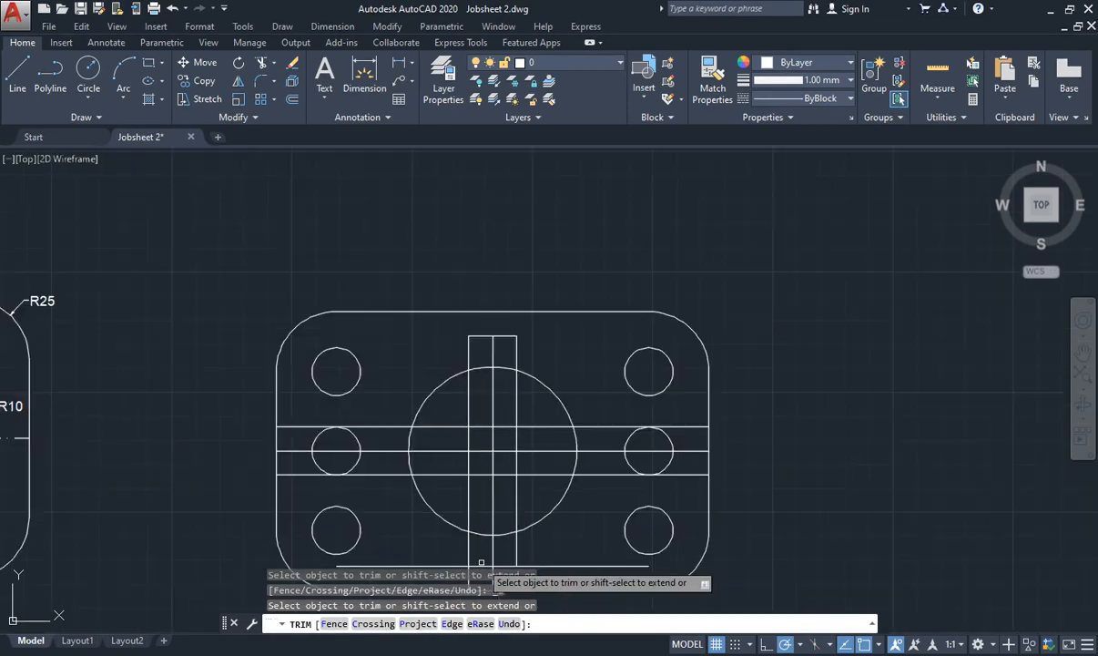
scroll(482, 574, down, 2)
scroll(483, 591, up, 5)
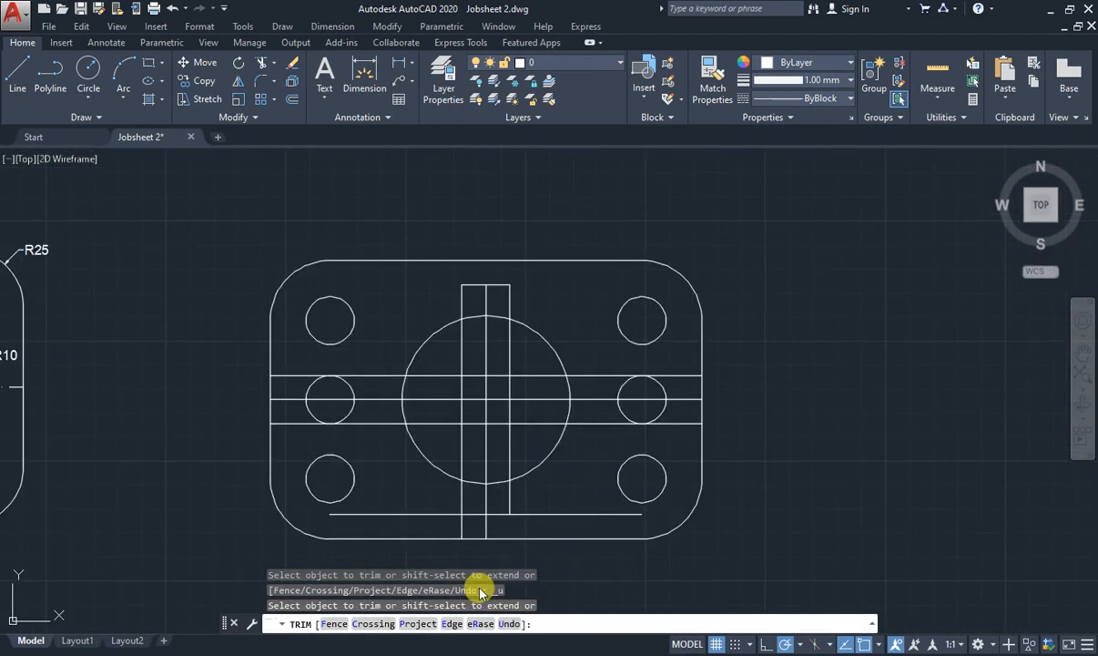
click(455, 503)
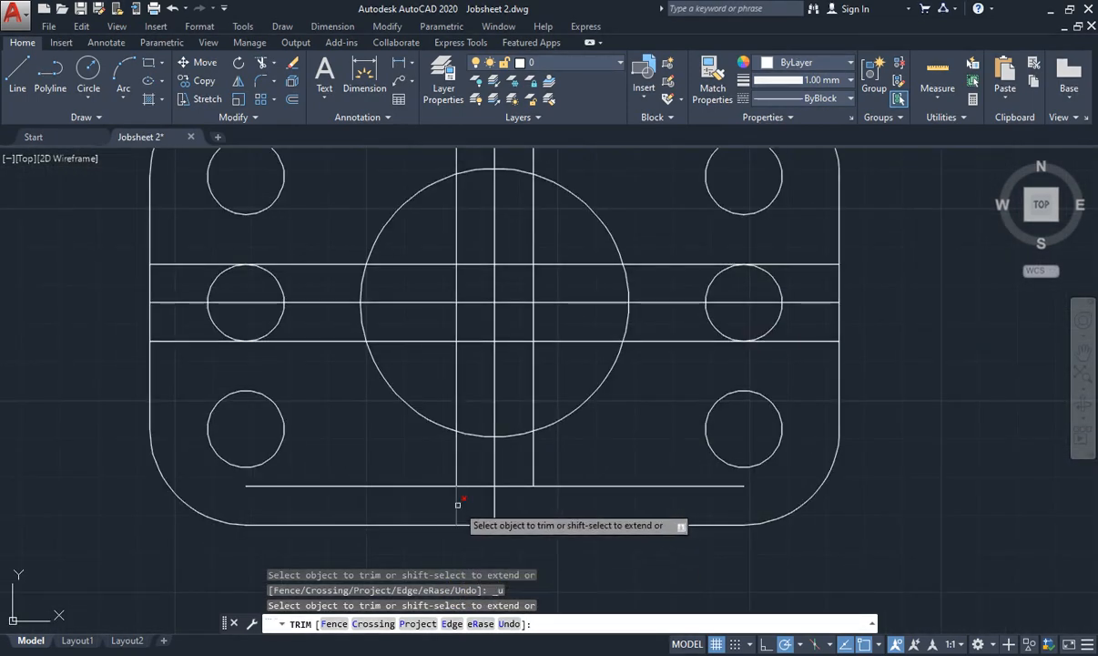
click(406, 486)
click(579, 486)
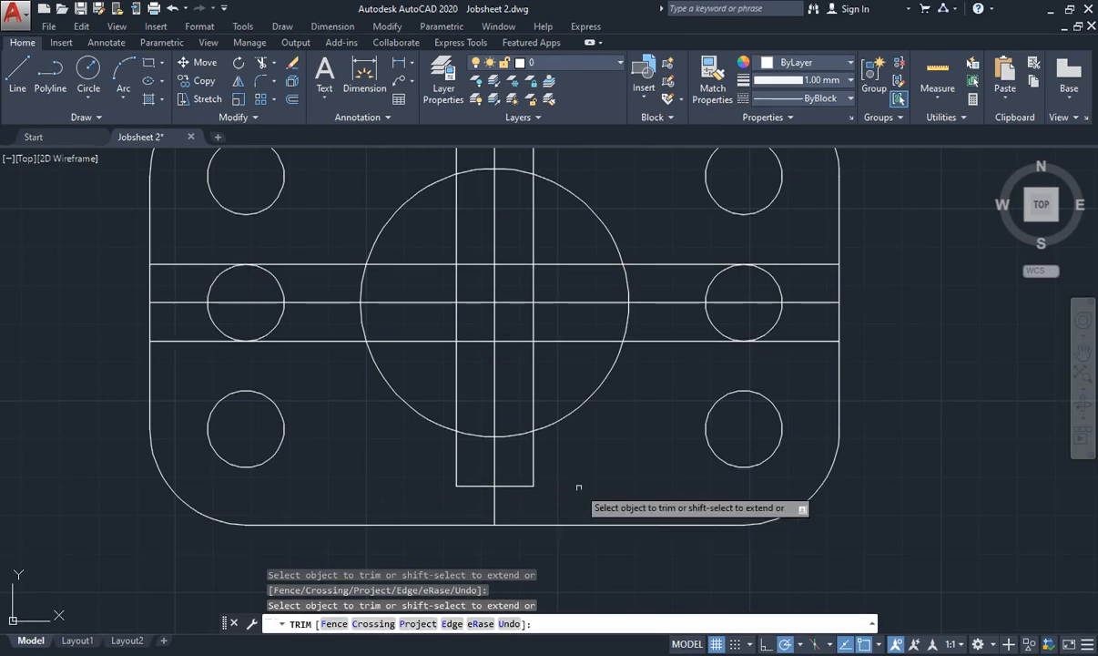
Trim both horizontal slot lines where they run past the middle end circles to the plate's side edges
scroll(579, 488, down, 2)
scroll(591, 351, up, 2)
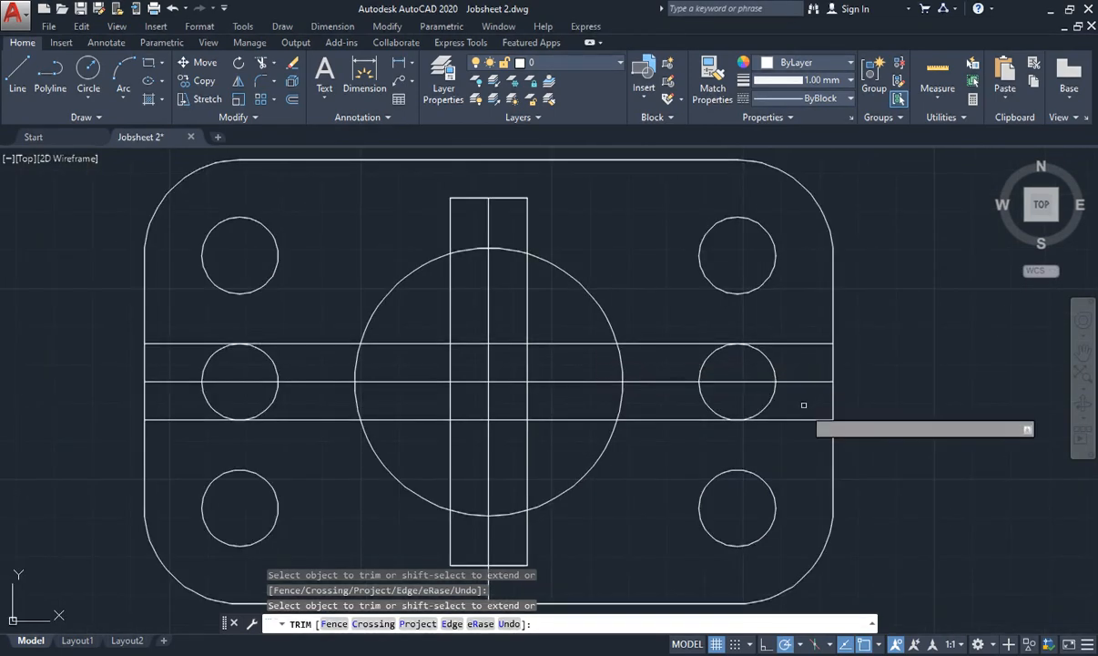
click(800, 344)
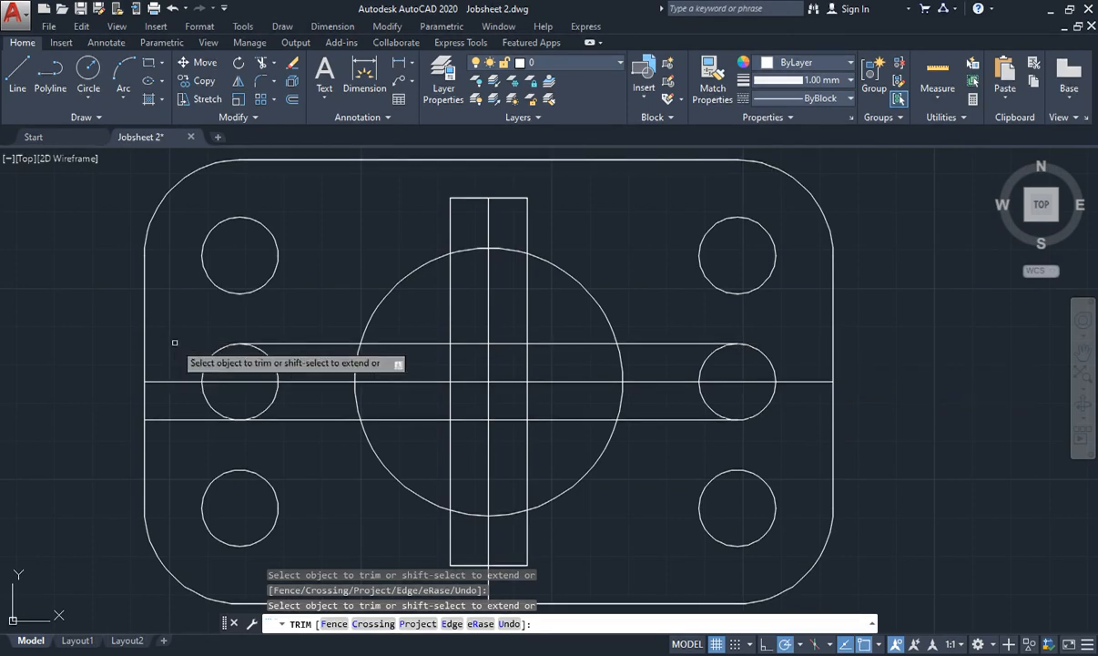
click(173, 345)
click(176, 421)
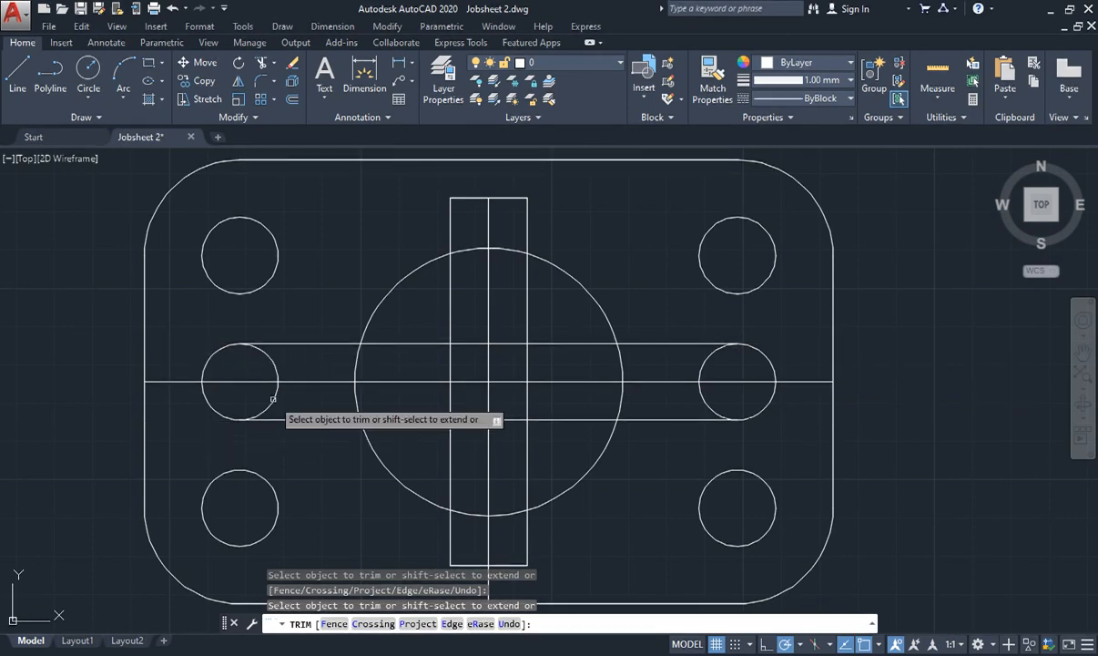
Trim the inner halves of the horizontal slot's end circles and the central circle's arcs inside the horizontal slot and upper vertical slot
click(276, 364)
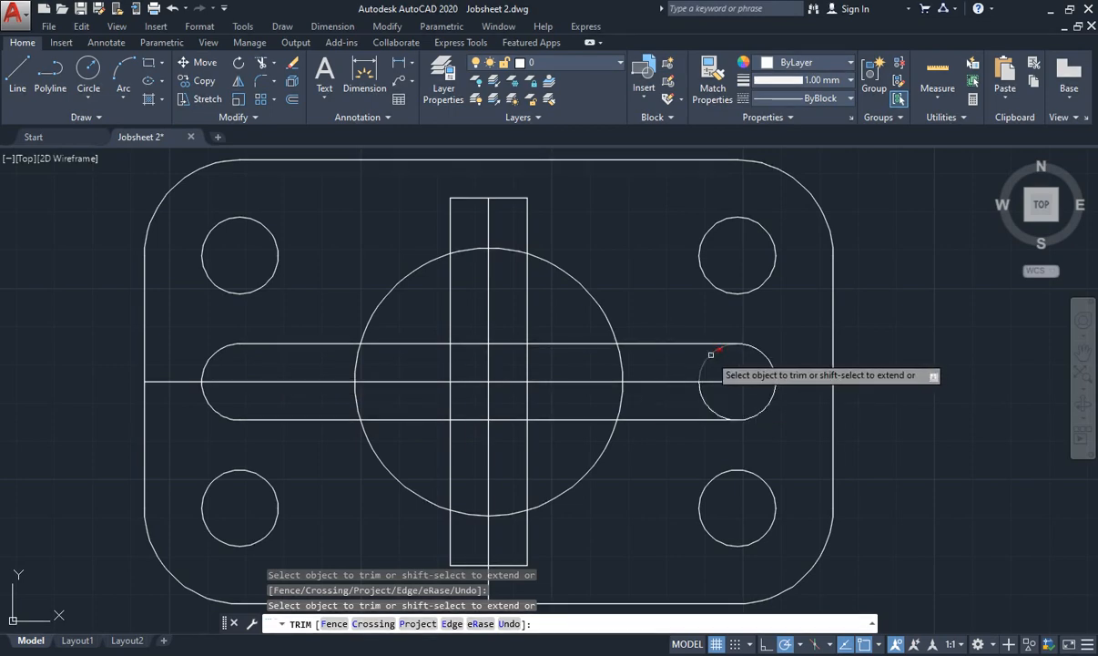
click(704, 398)
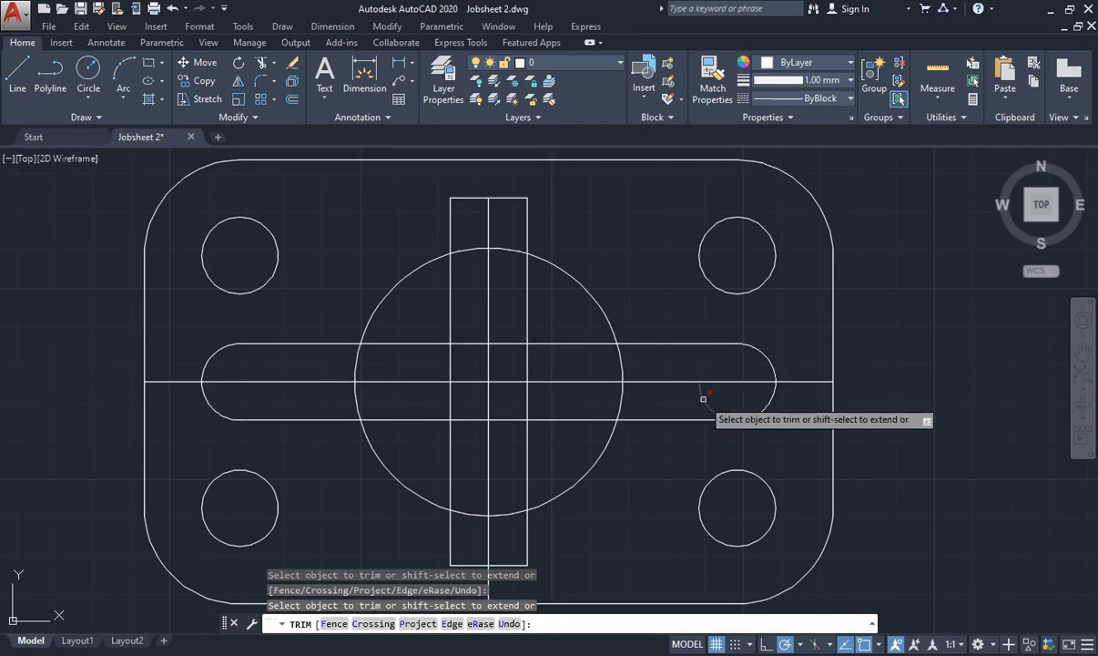
click(623, 368)
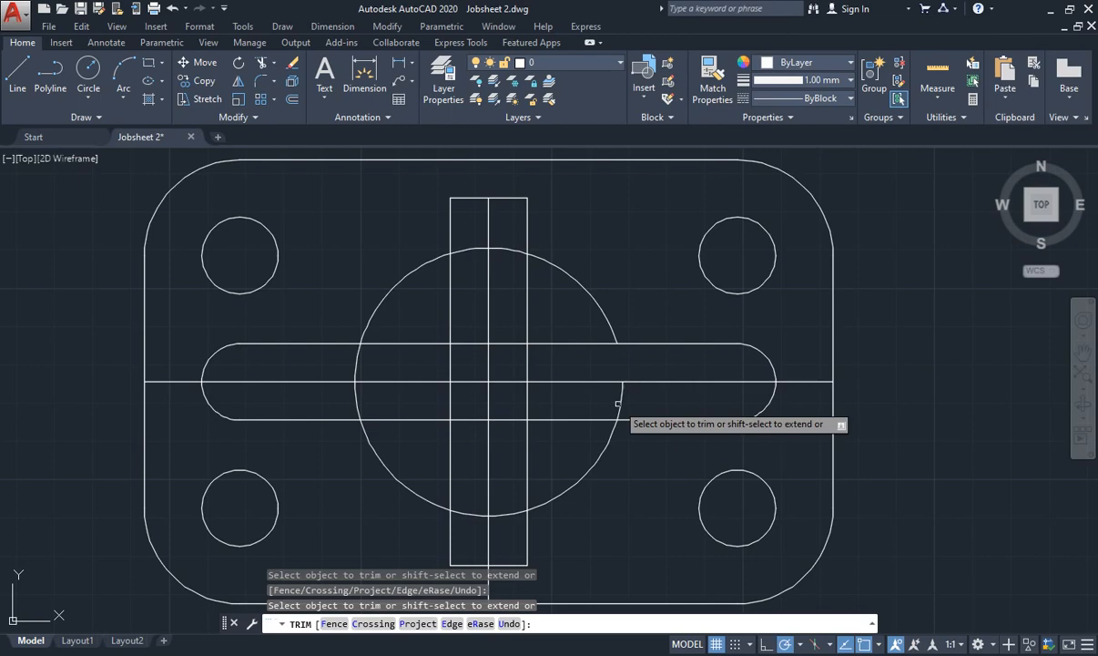
click(358, 413)
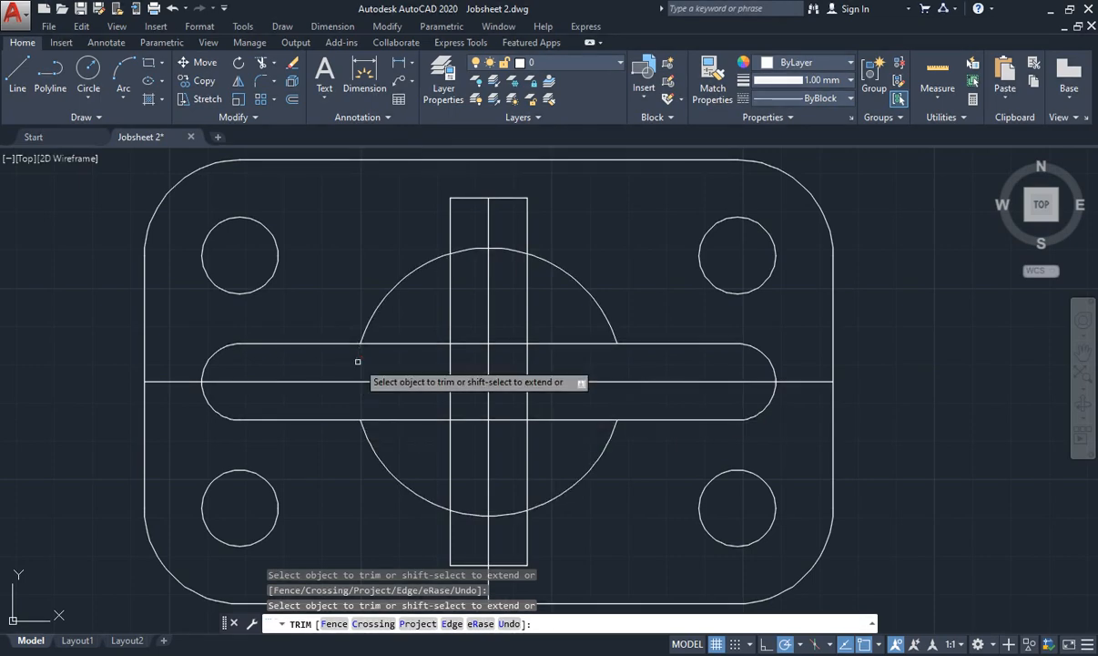
click(467, 248)
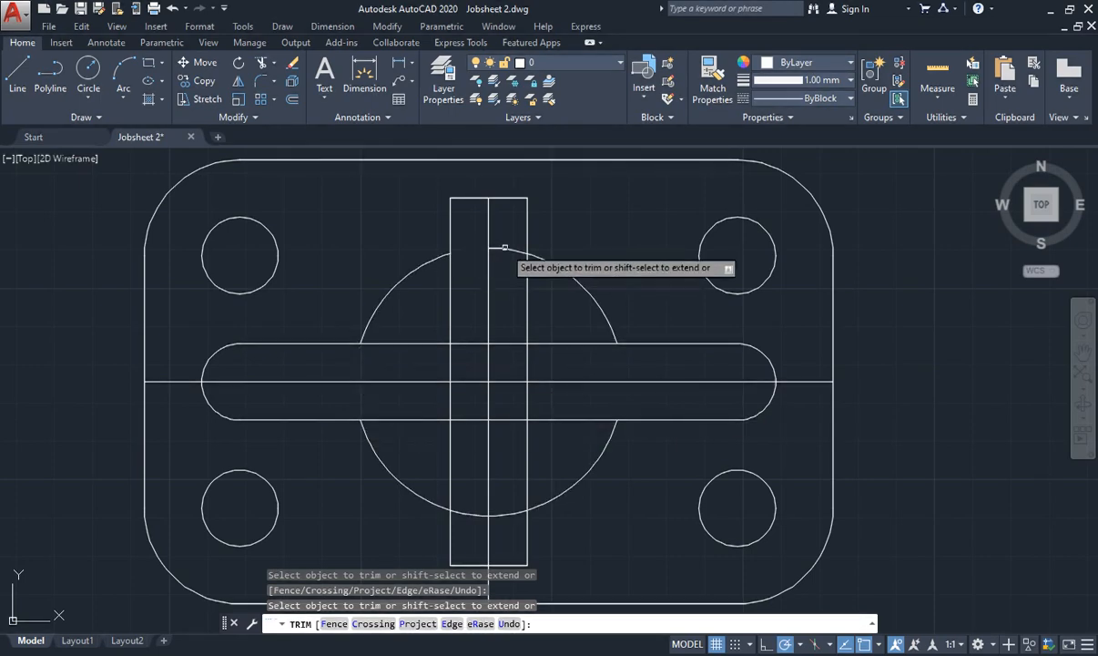
click(505, 246)
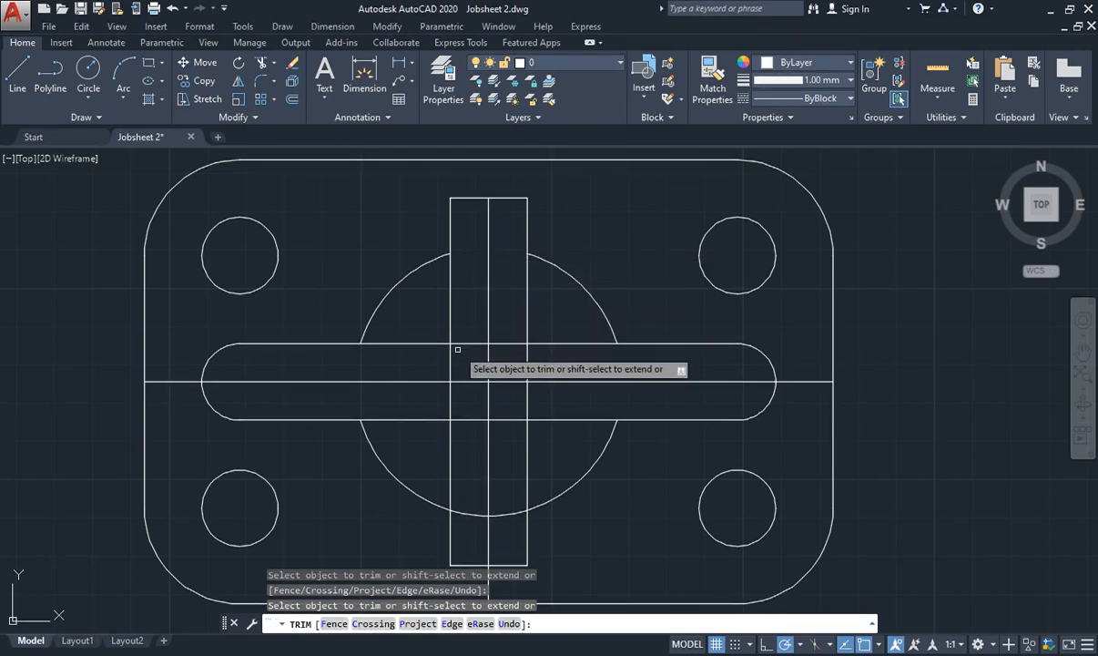
Trim the vertical slot's left line and both horizontal slot lines within the left part of the central circle
click(451, 295)
click(427, 344)
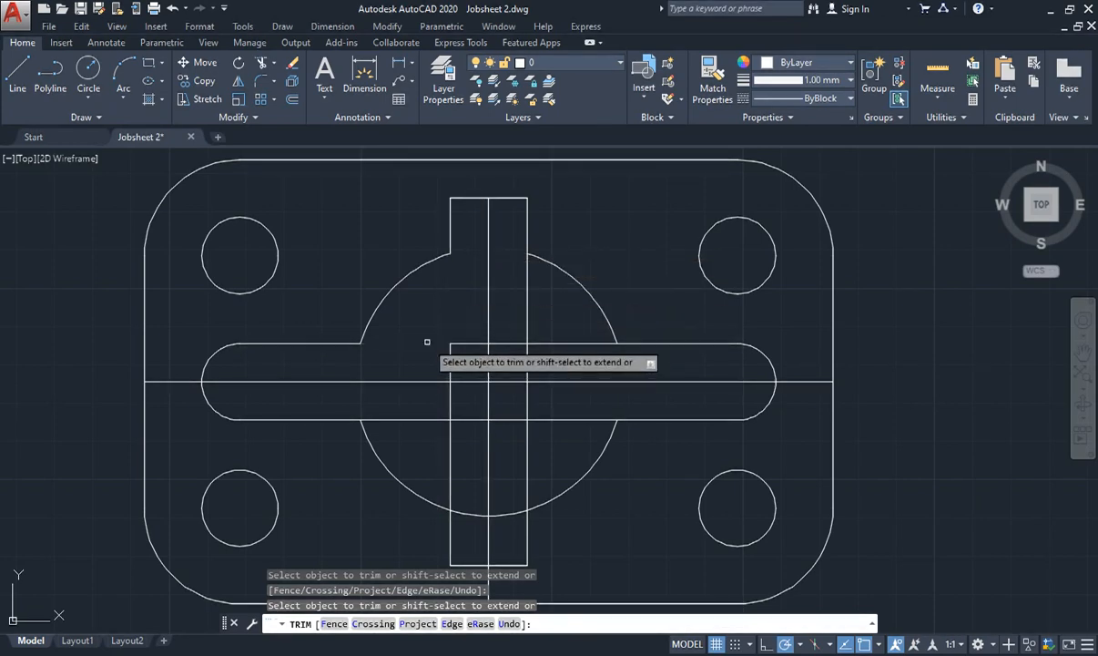
click(410, 420)
click(450, 445)
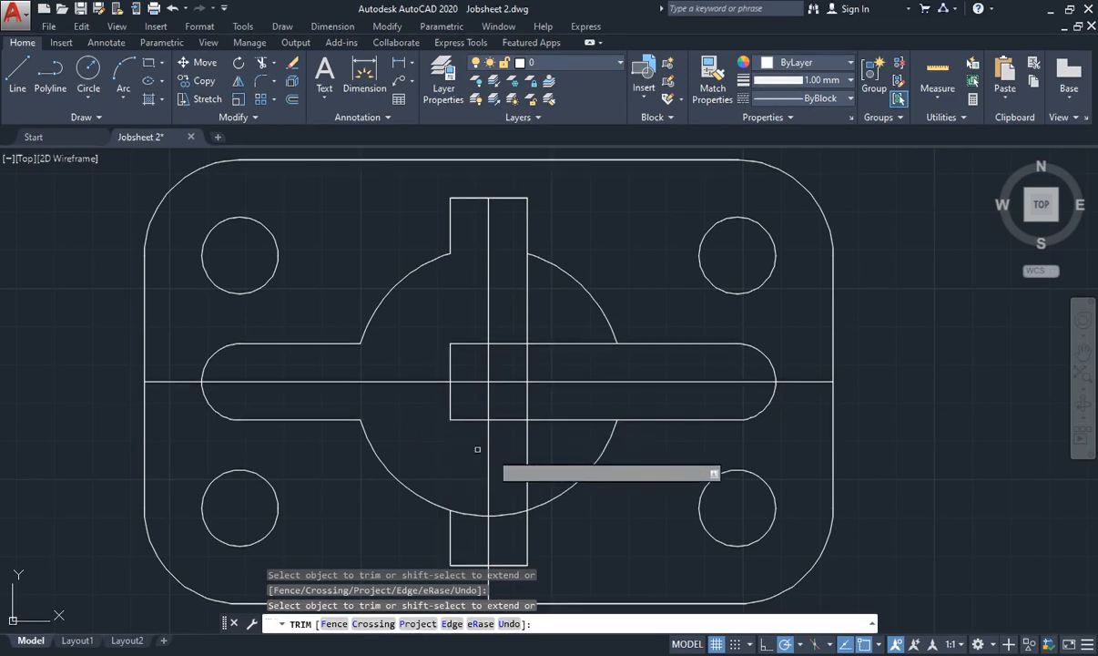
Trim the slot lines in the central circle's lower right part and the left slot line's piece just below the horizontal centre line
click(522, 451)
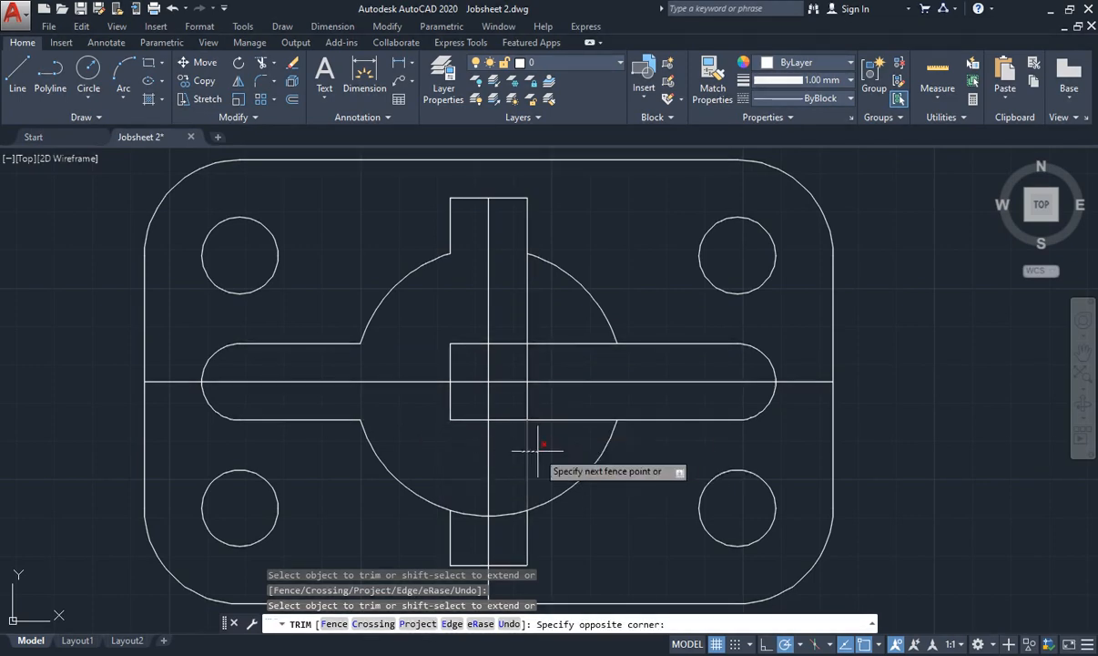
click(566, 398)
click(452, 449)
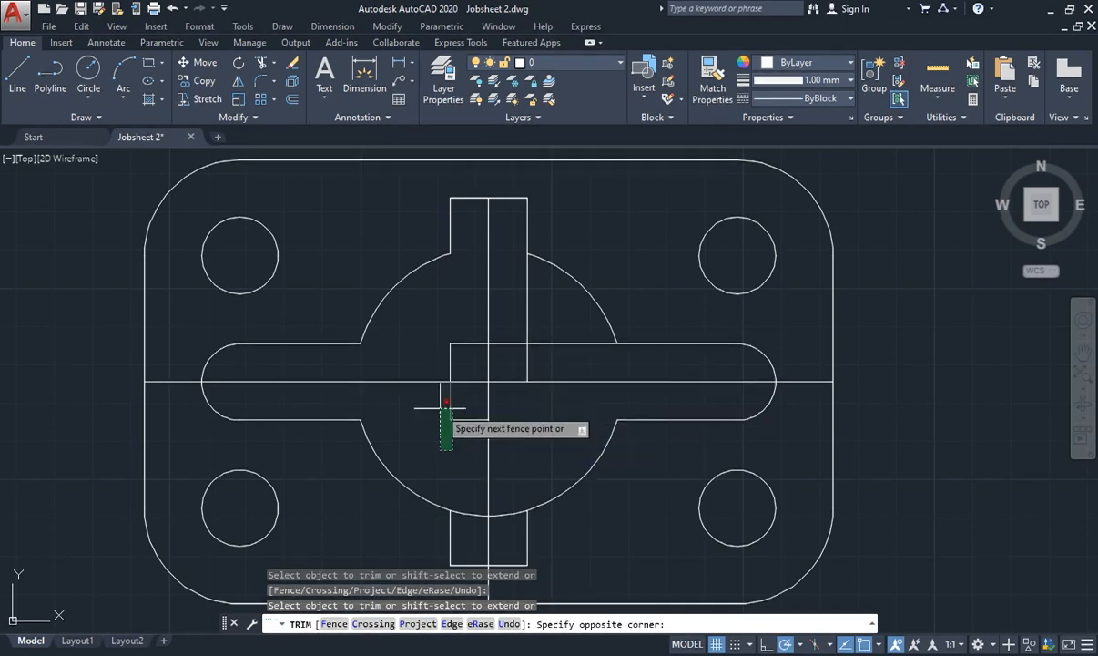
click(446, 408)
click(454, 423)
click(434, 352)
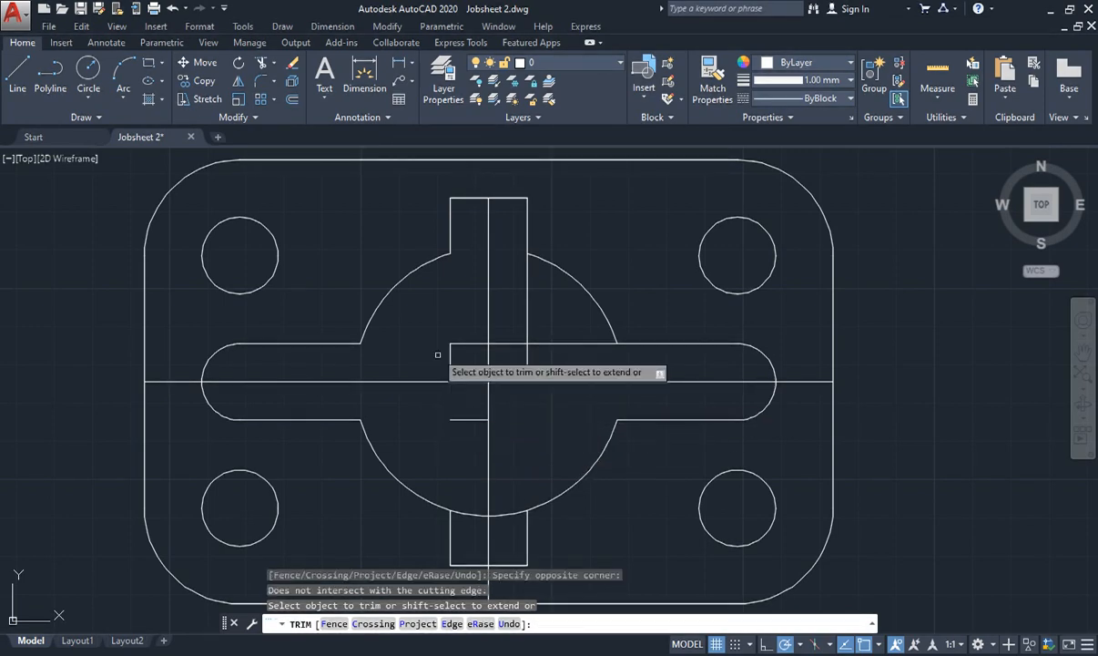
Trim the upper horizontal slot line and the vertical slot's right line inside the upper part of the central circle
click(437, 323)
click(528, 329)
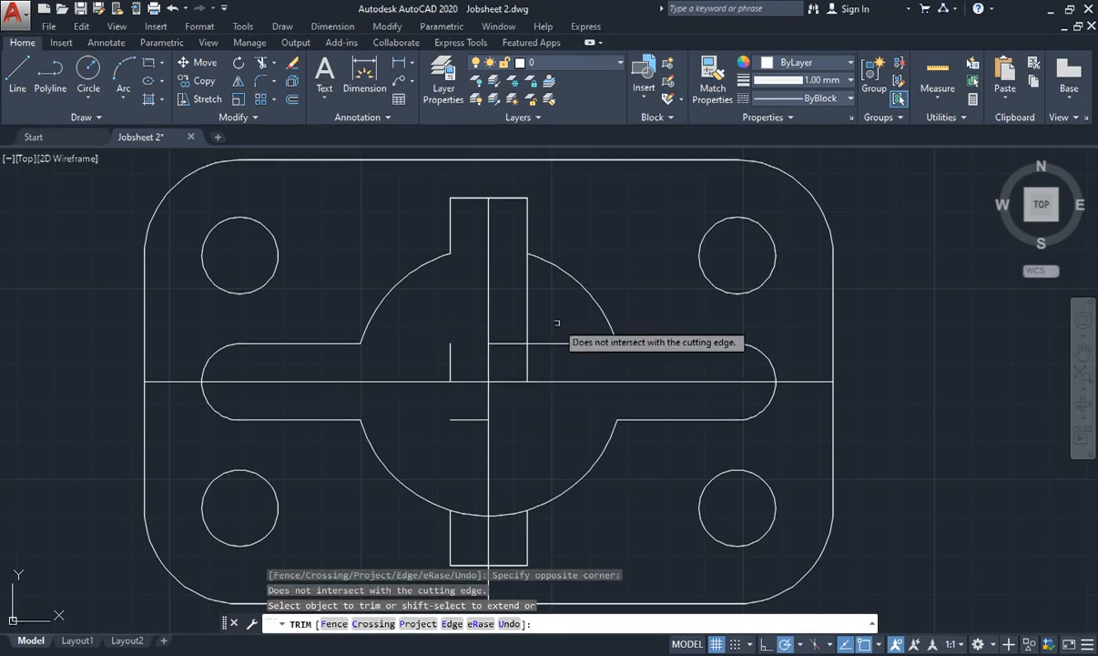
click(559, 321)
click(504, 359)
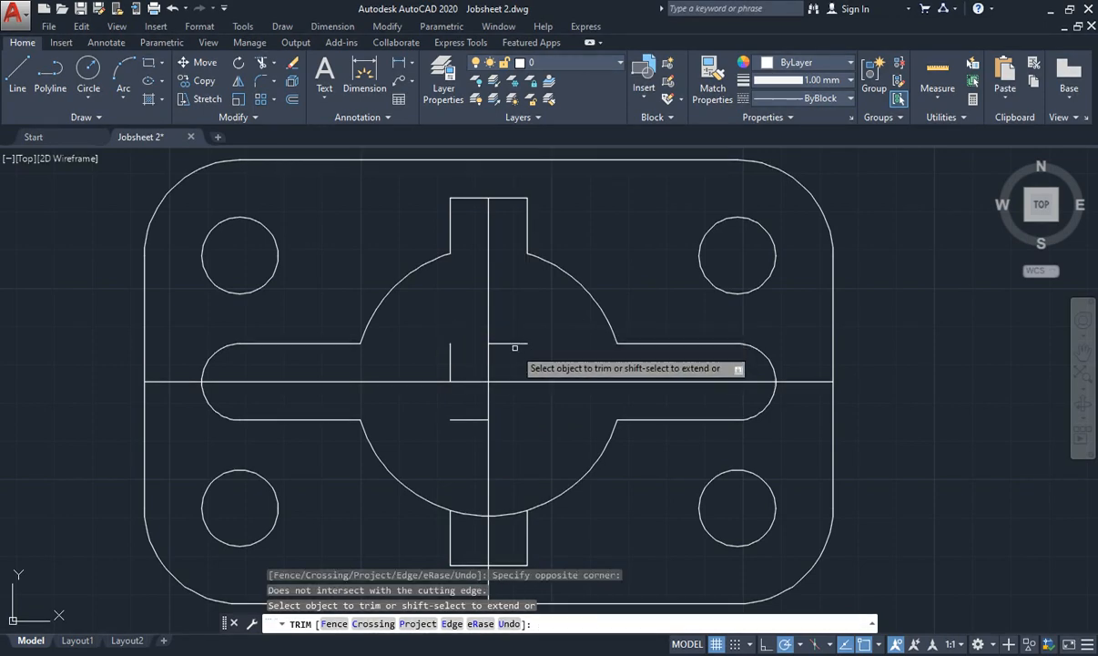
click(508, 344)
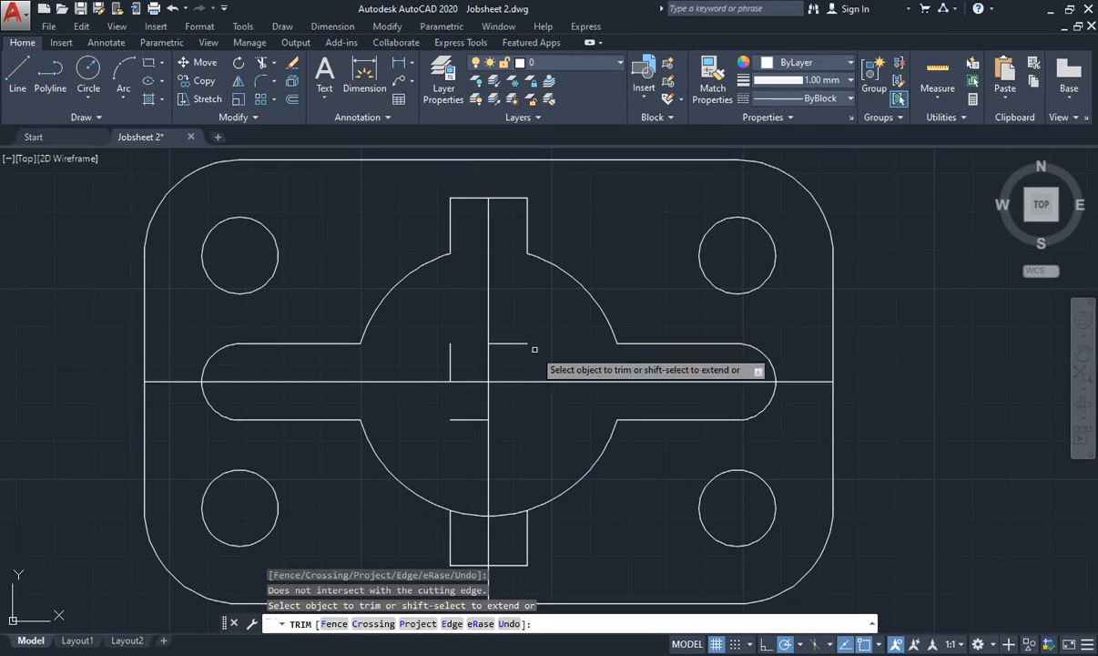
Delete the three short leftover line segments around the centre of the central circle
key(Escape)
key(Escape)
click(514, 343)
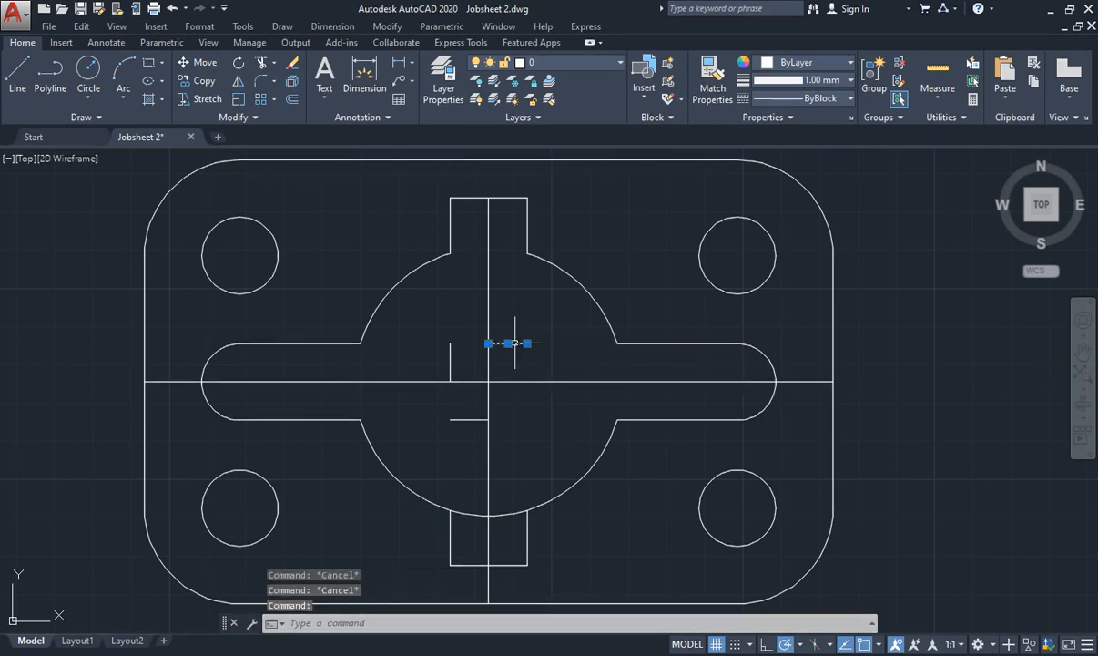
key(Delete)
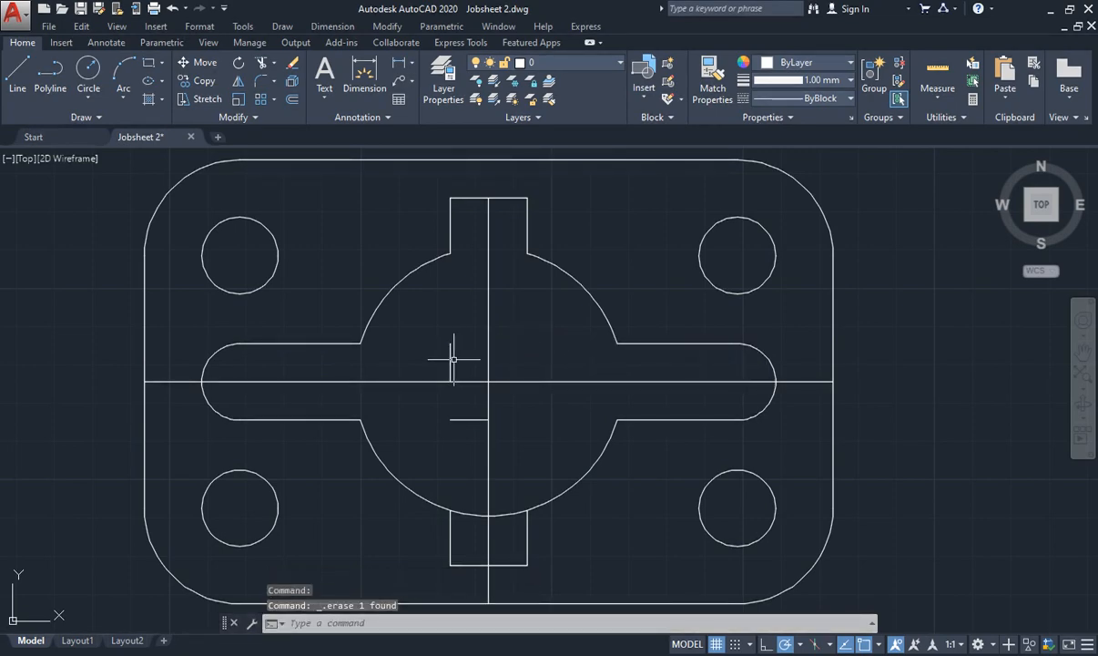
click(450, 362)
key(Delete)
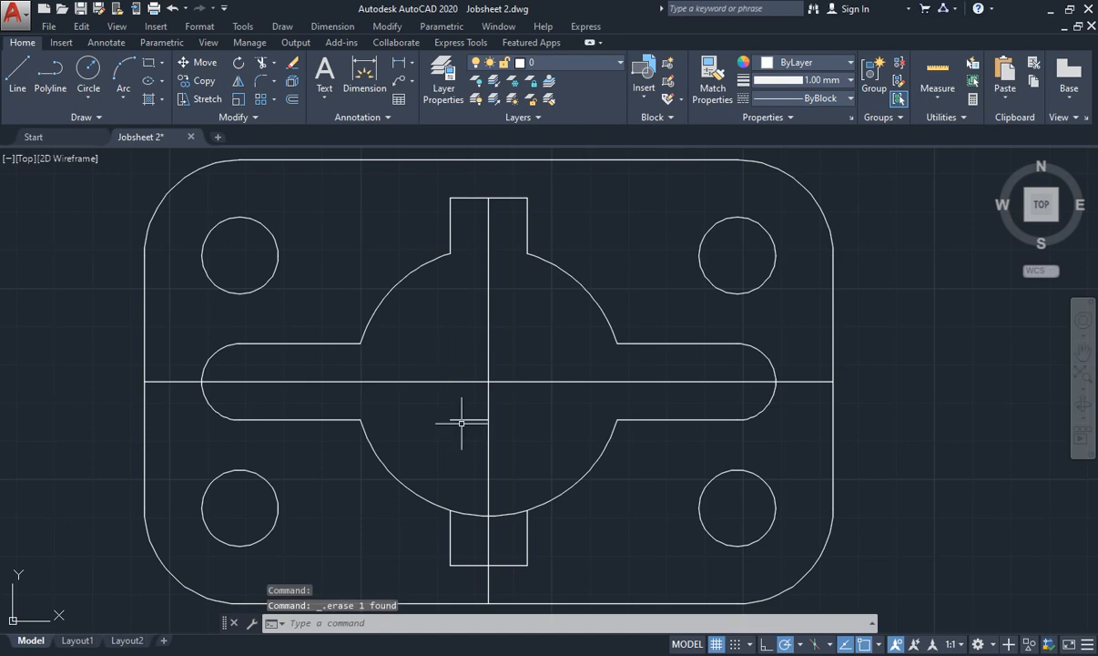
click(464, 420)
key(Delete)
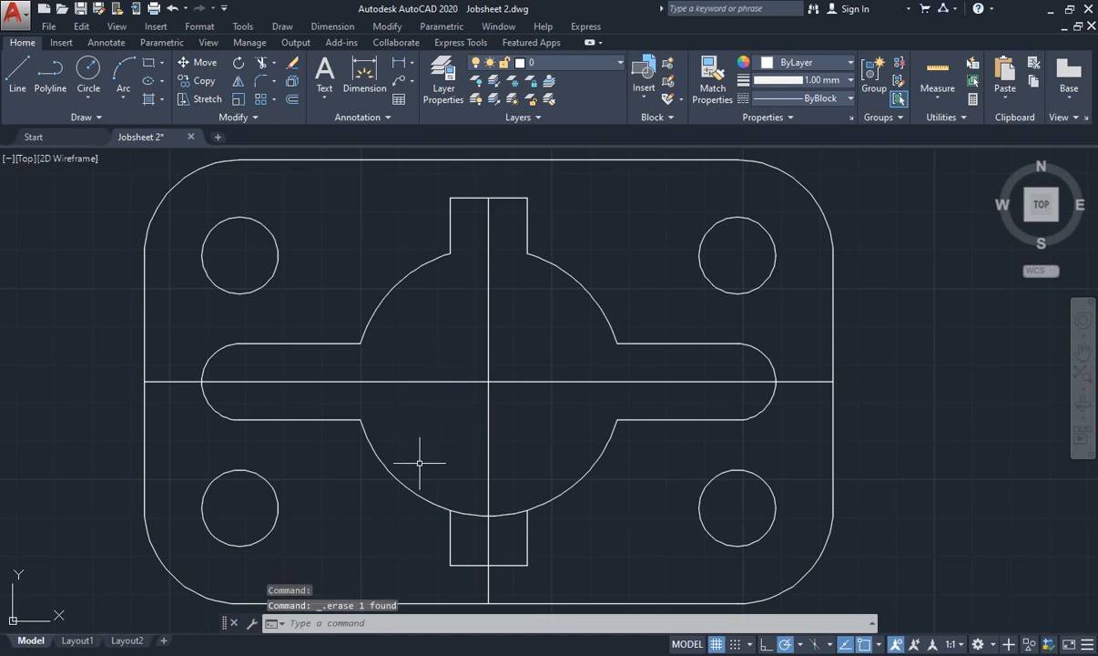
Trim the central circle's lower arc between the two sides of the lower vertical slot
text(tr)
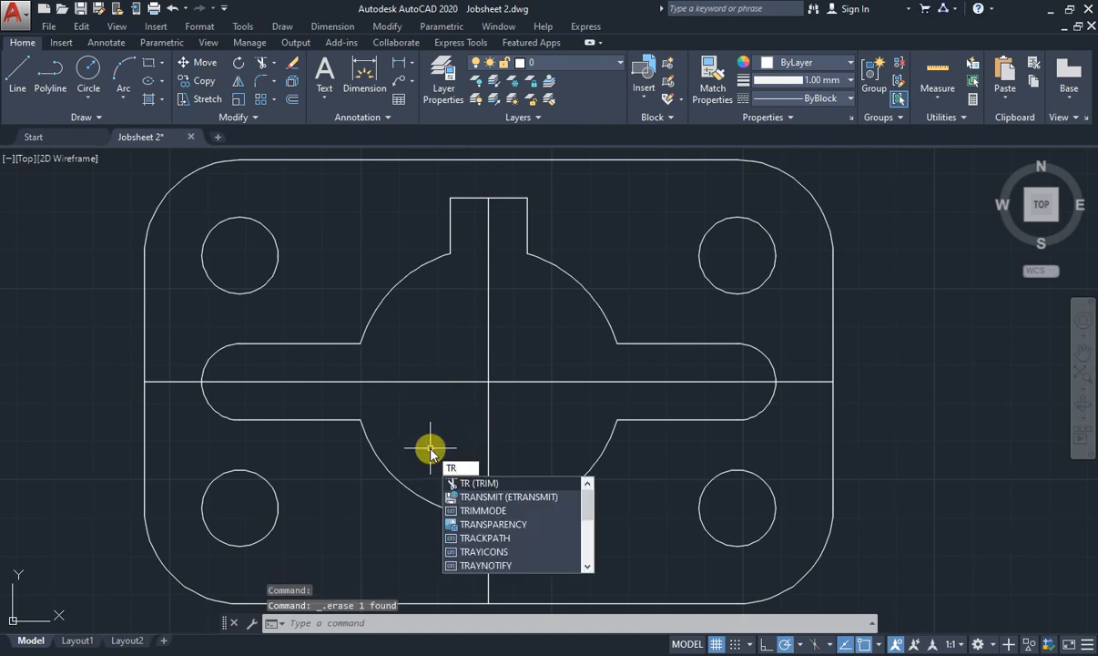
key(Return)
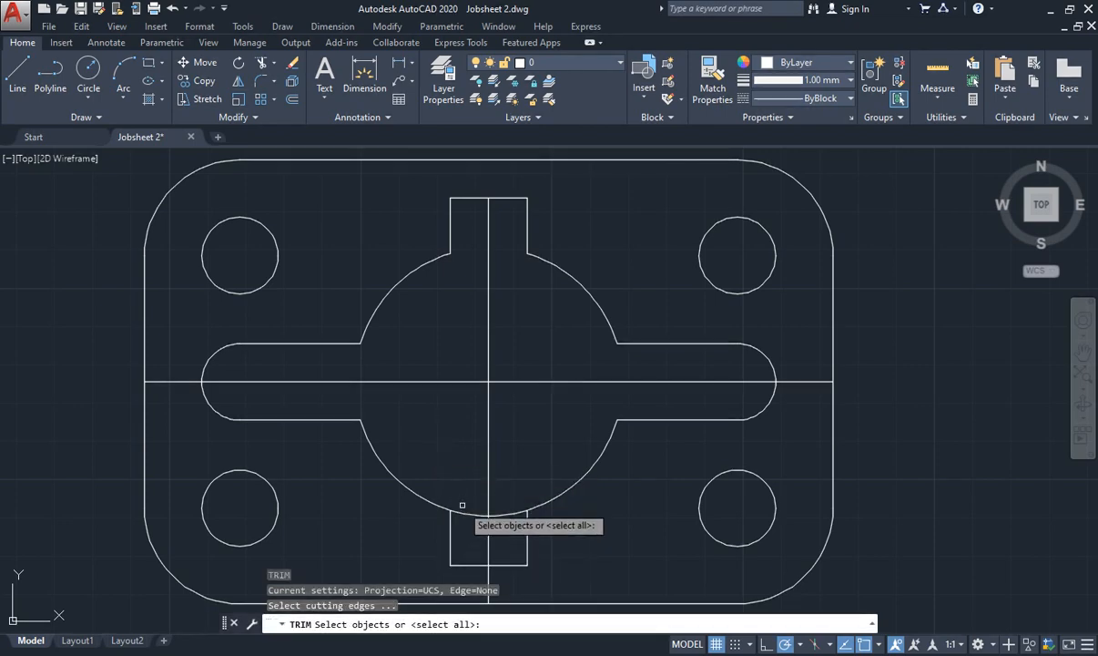
key(Return)
click(473, 506)
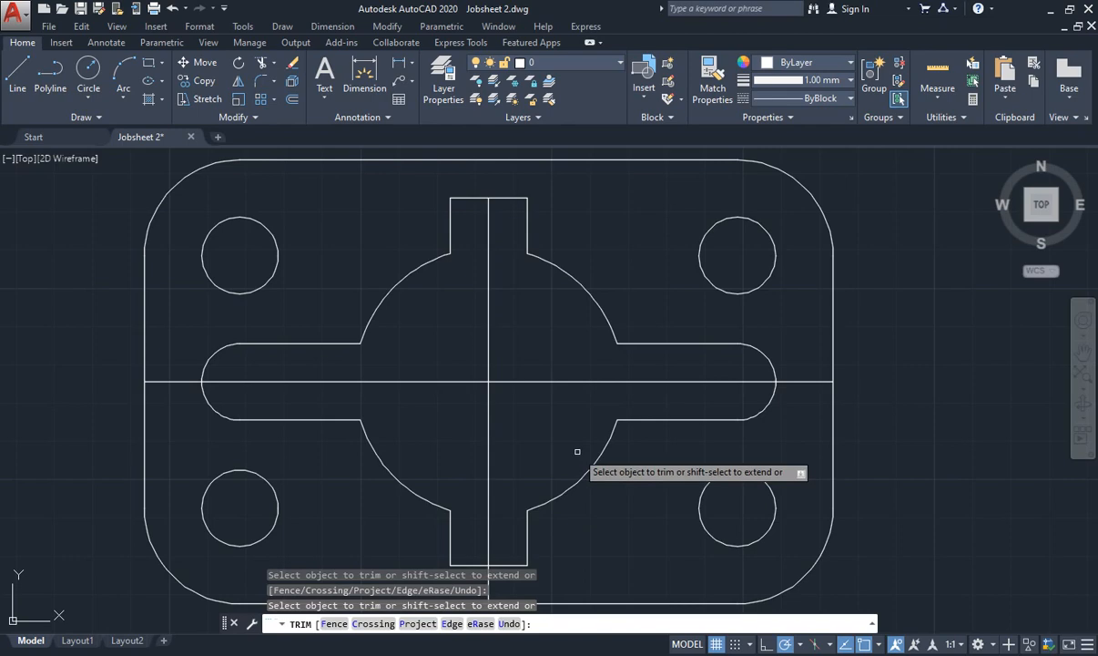
scroll(576, 451, down, 2)
scroll(577, 451, up, 2)
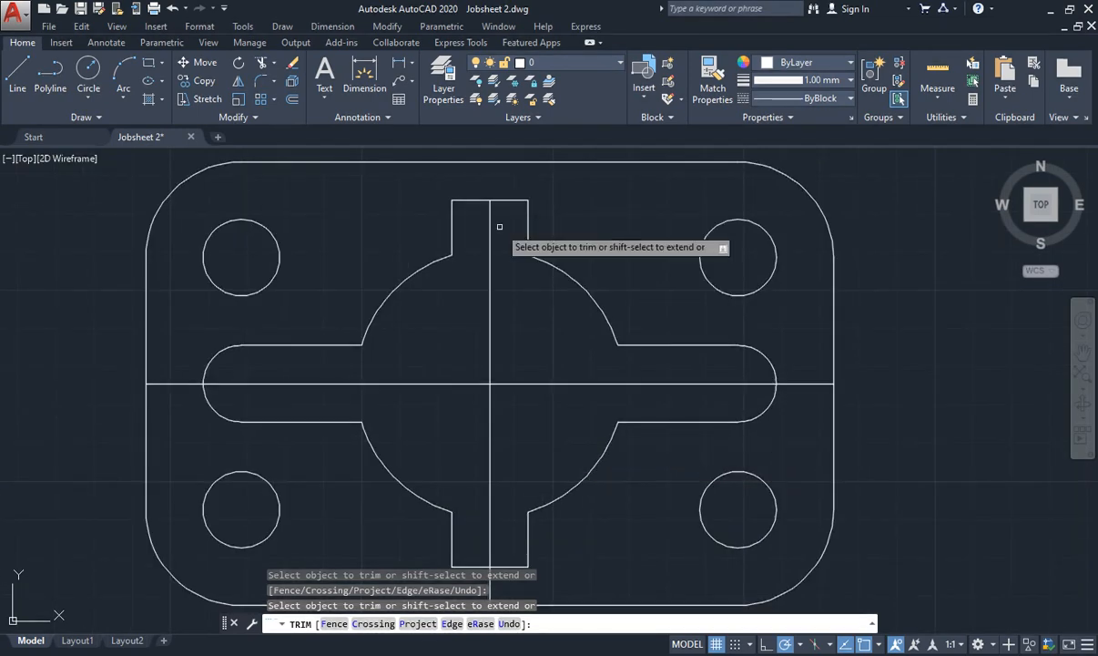
key(Escape)
key(Escape)
key(Escape)
key(Escape)
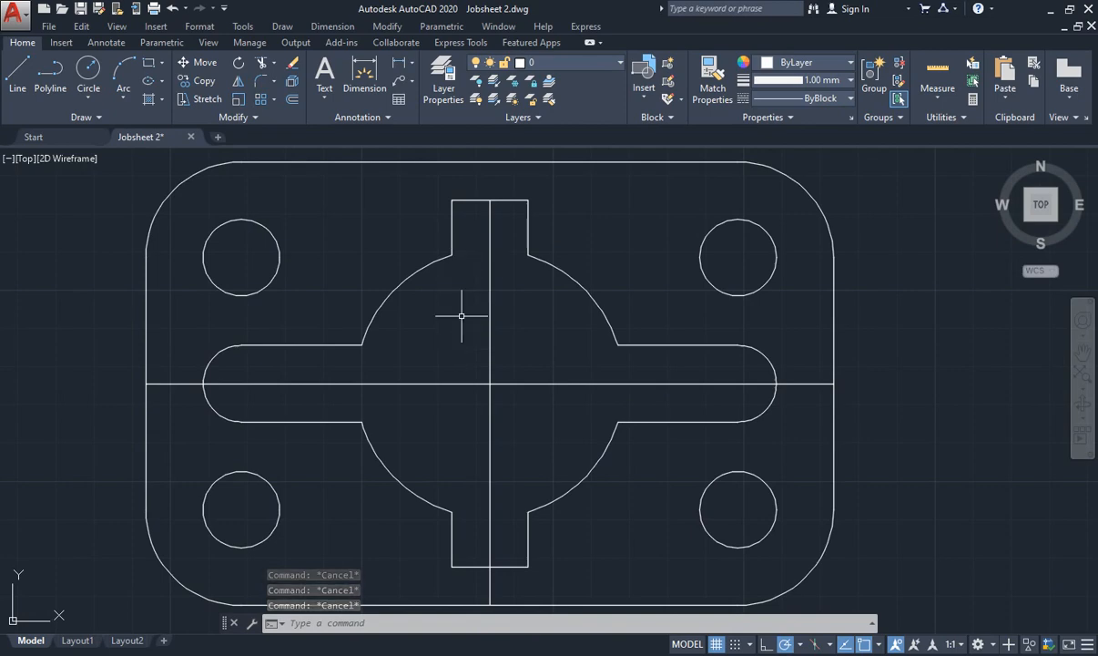
Extend the vertical centre line up to the plate's upper edge
text(EX)
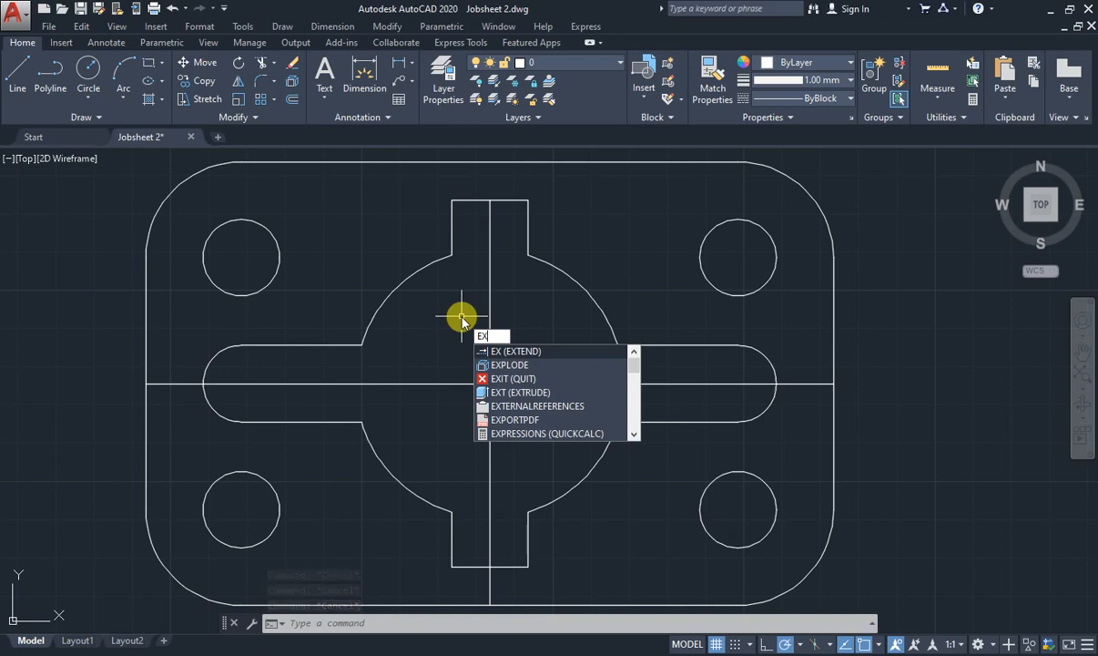
key(Return)
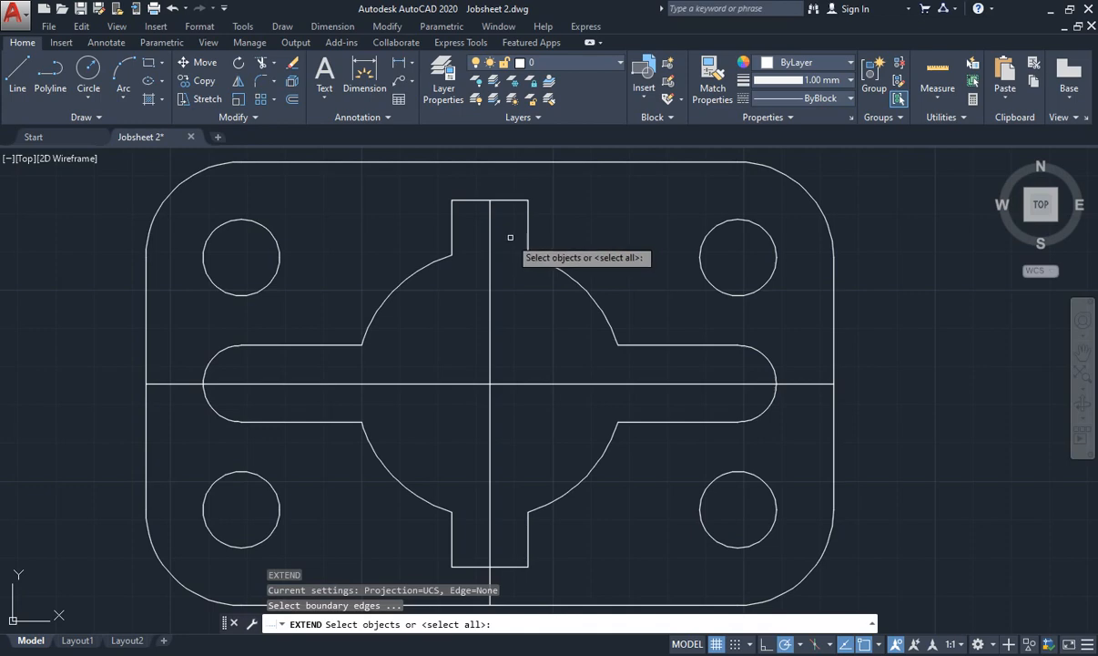
key(Return)
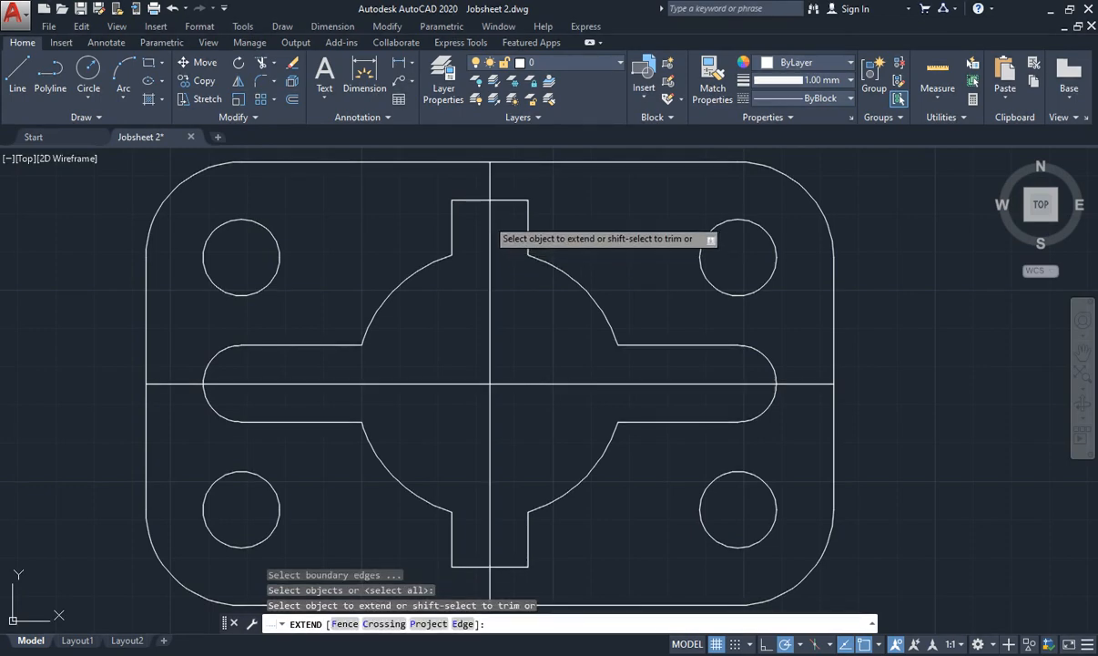
click(489, 221)
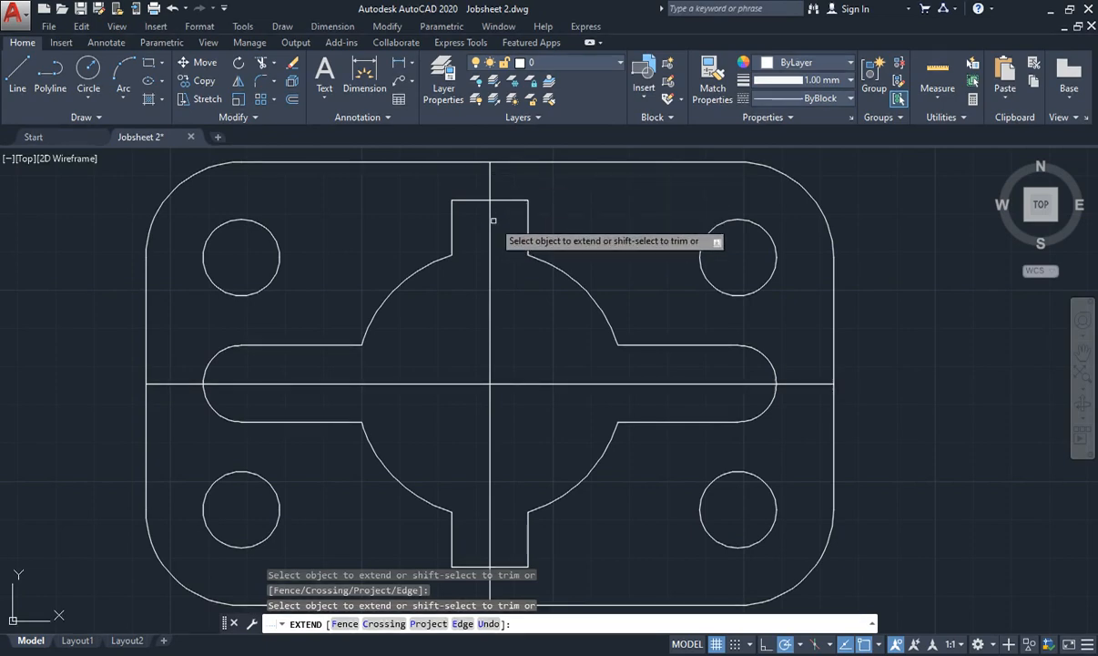
key(Escape)
key(Escape)
key(Escape)
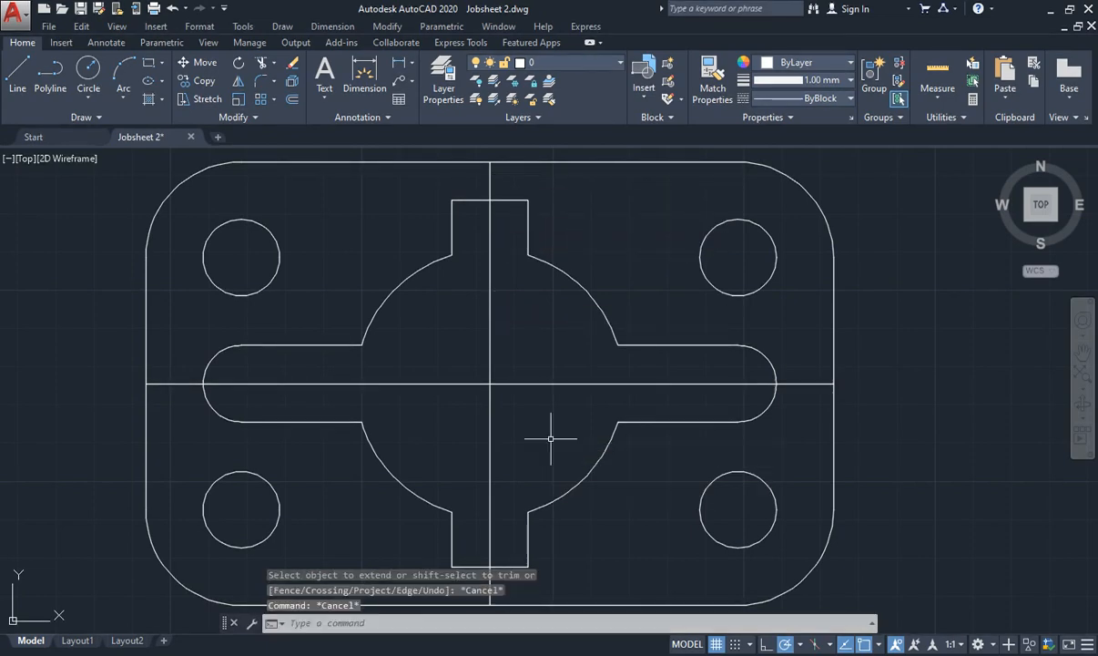
Select the redrawn plate's vertical and horizontal centre lines and open their properties
scroll(547, 437, down, 6)
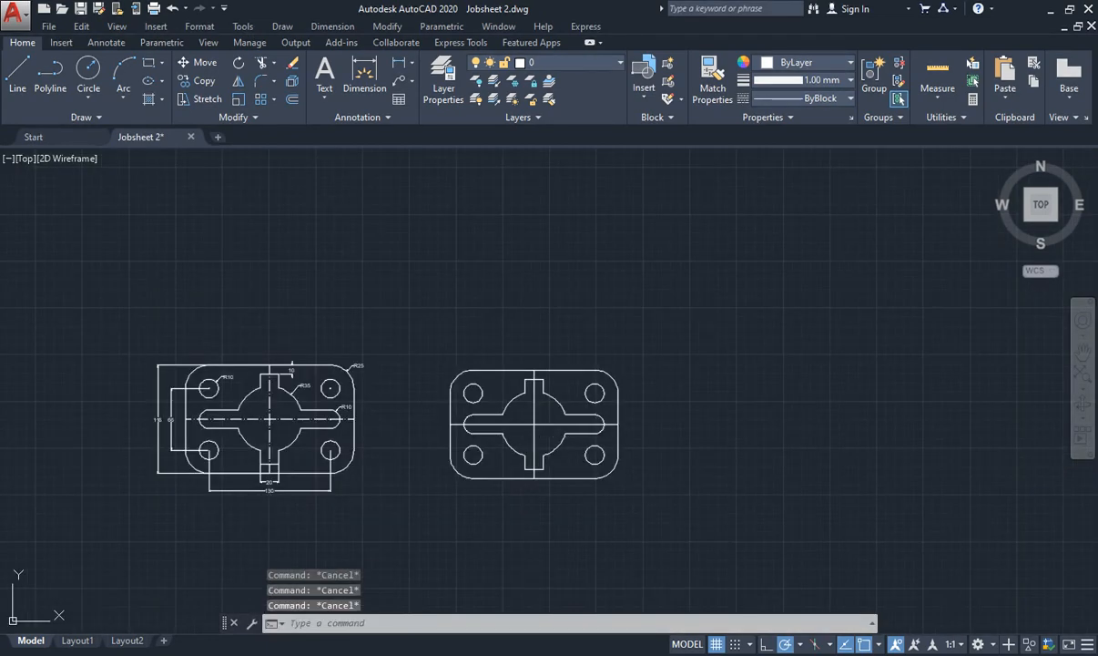
scroll(421, 447, up, 2)
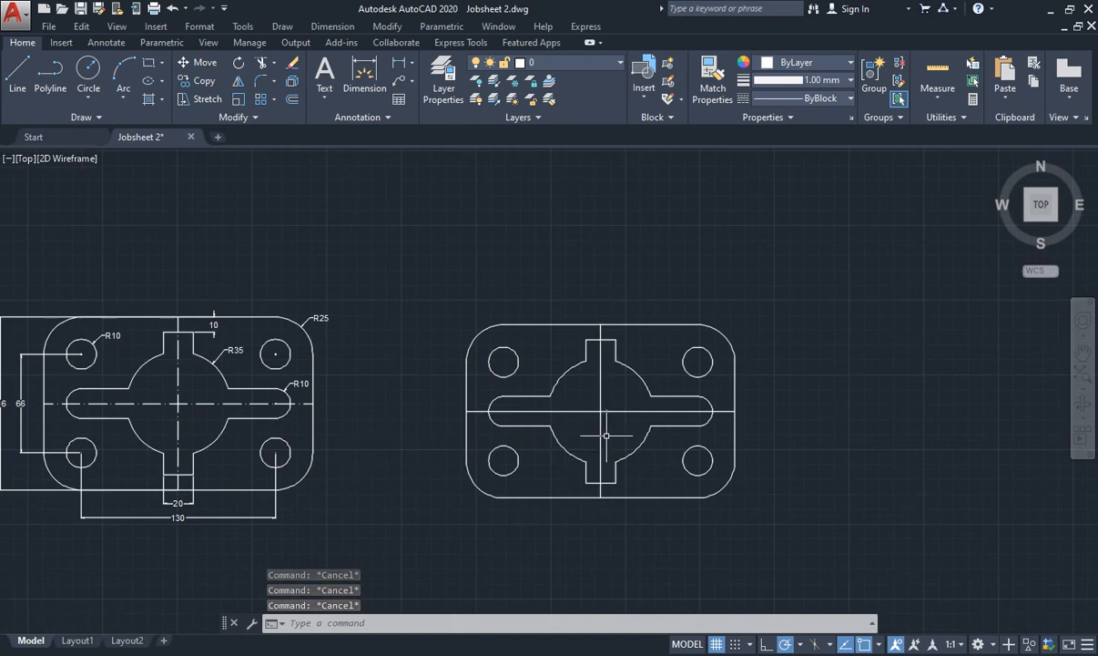
scroll(604, 434, up, 2)
scroll(607, 436, up, 2)
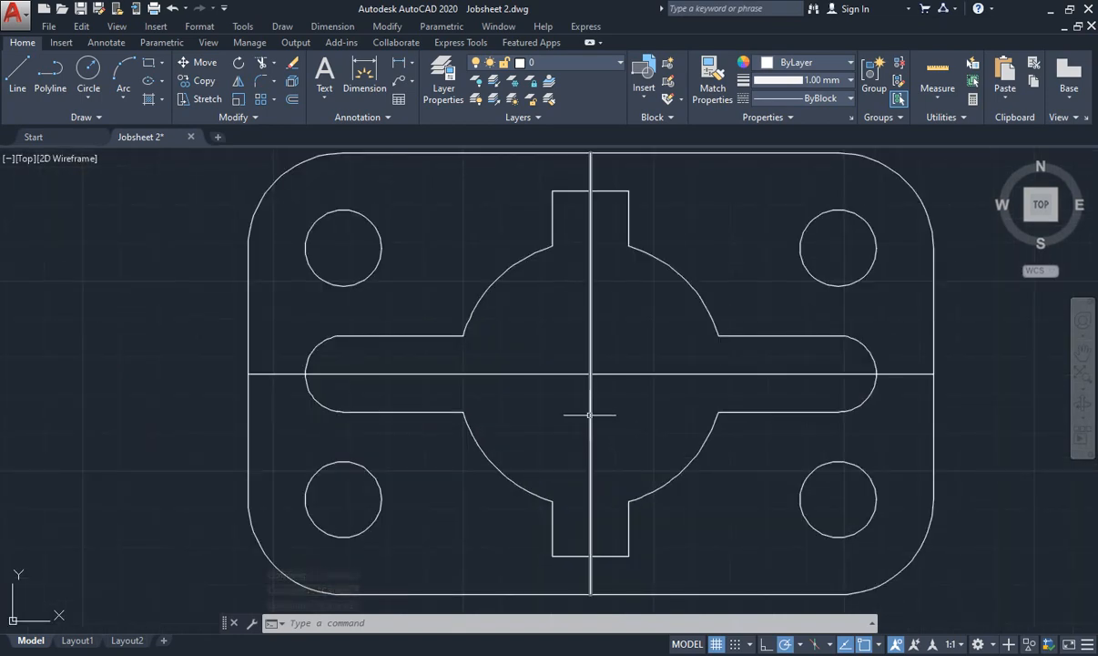
click(590, 415)
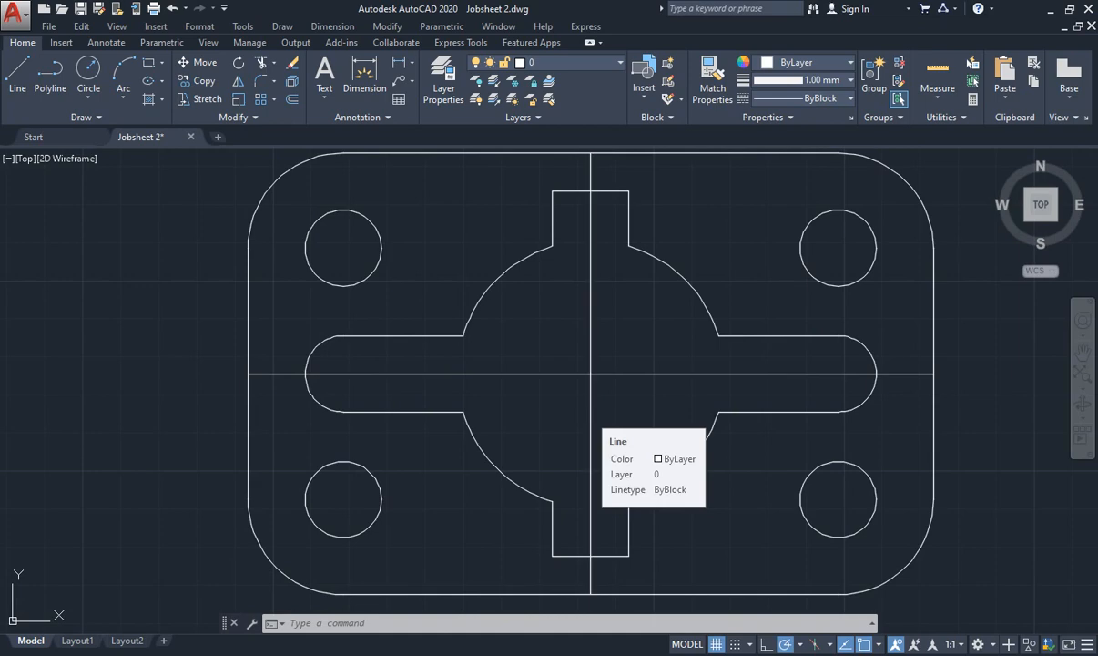
click(551, 374)
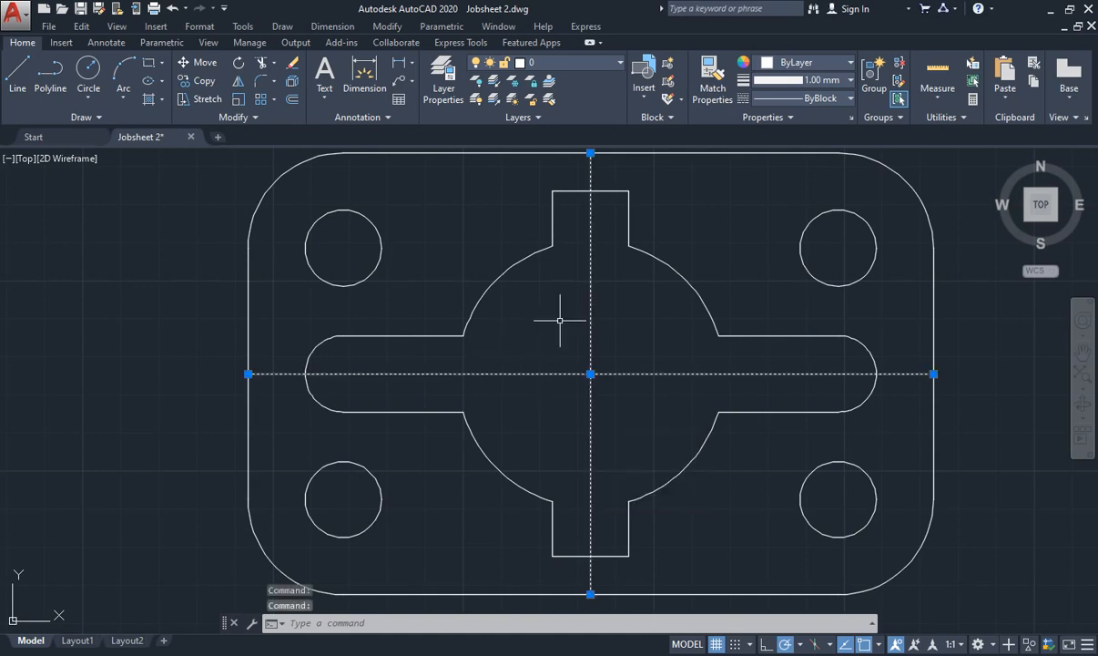
text(P)
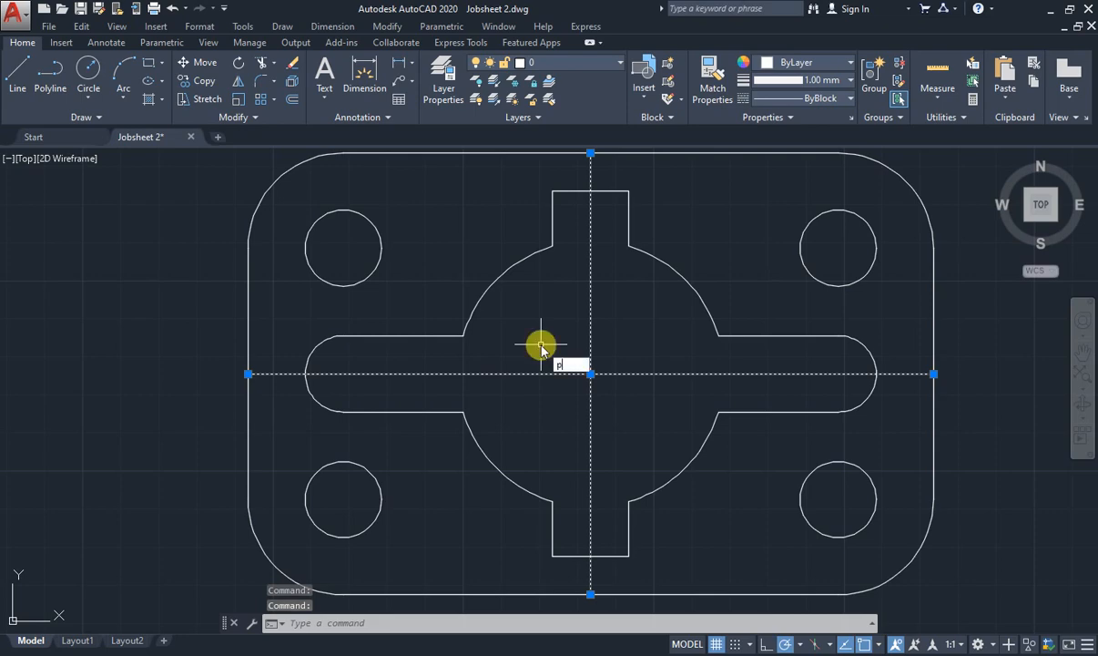
text(RO)
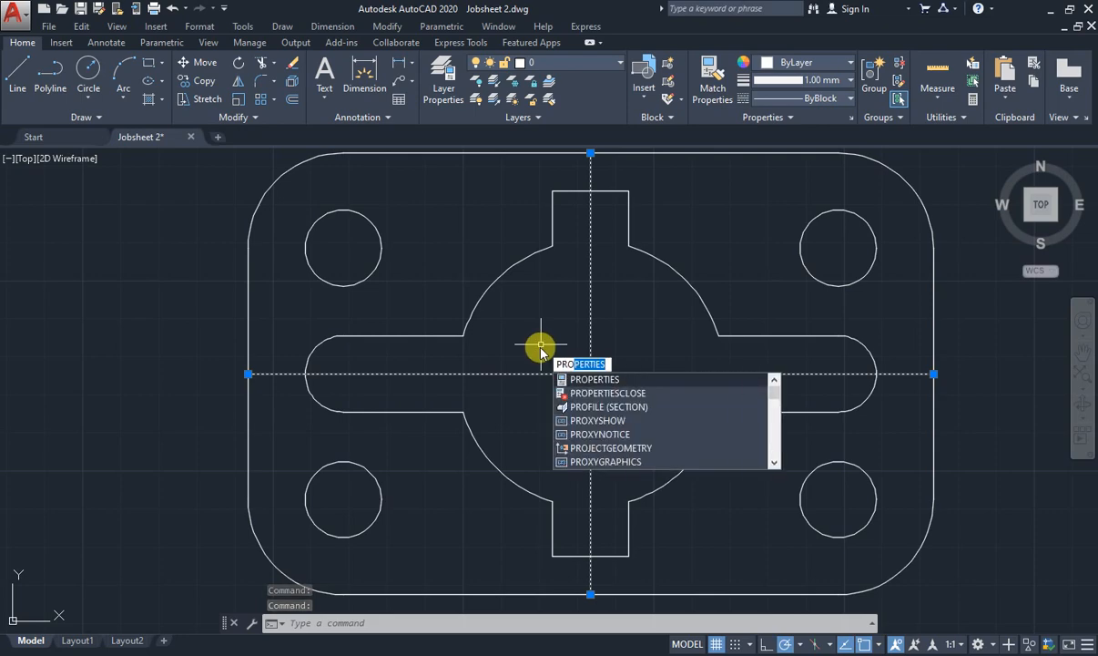
key(Return)
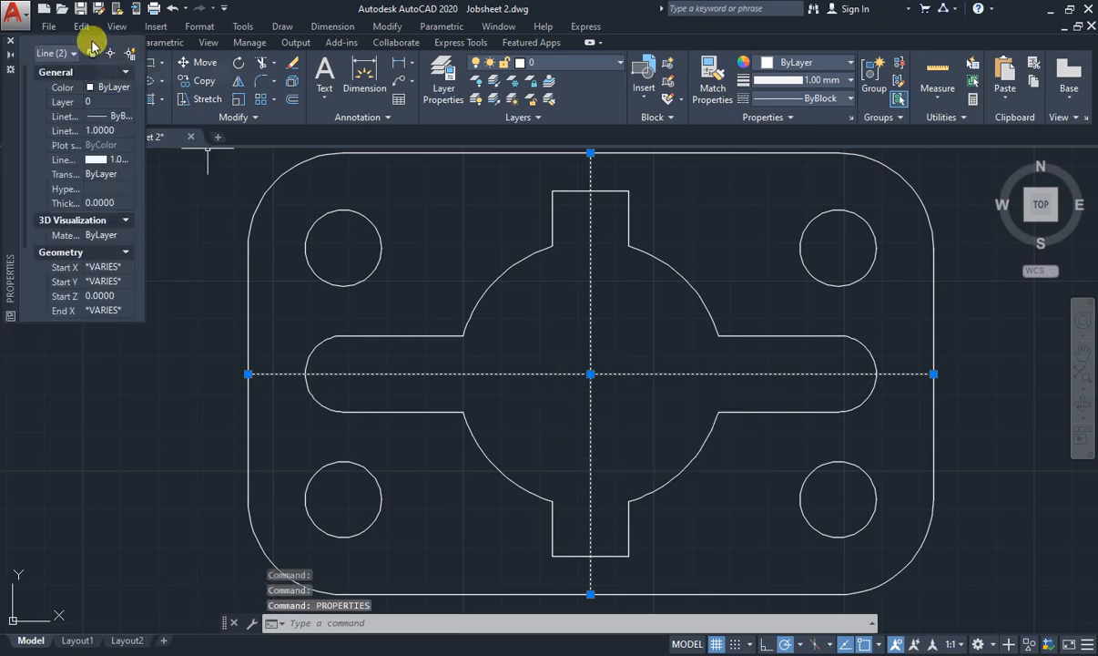
click(124, 117)
click(128, 116)
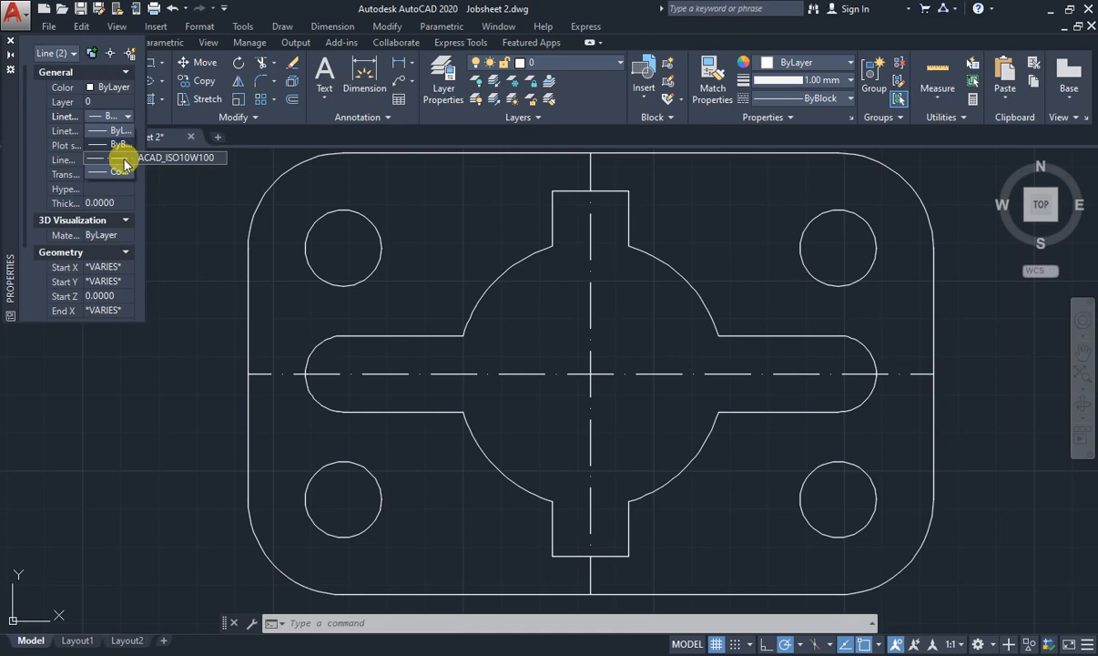
click(202, 232)
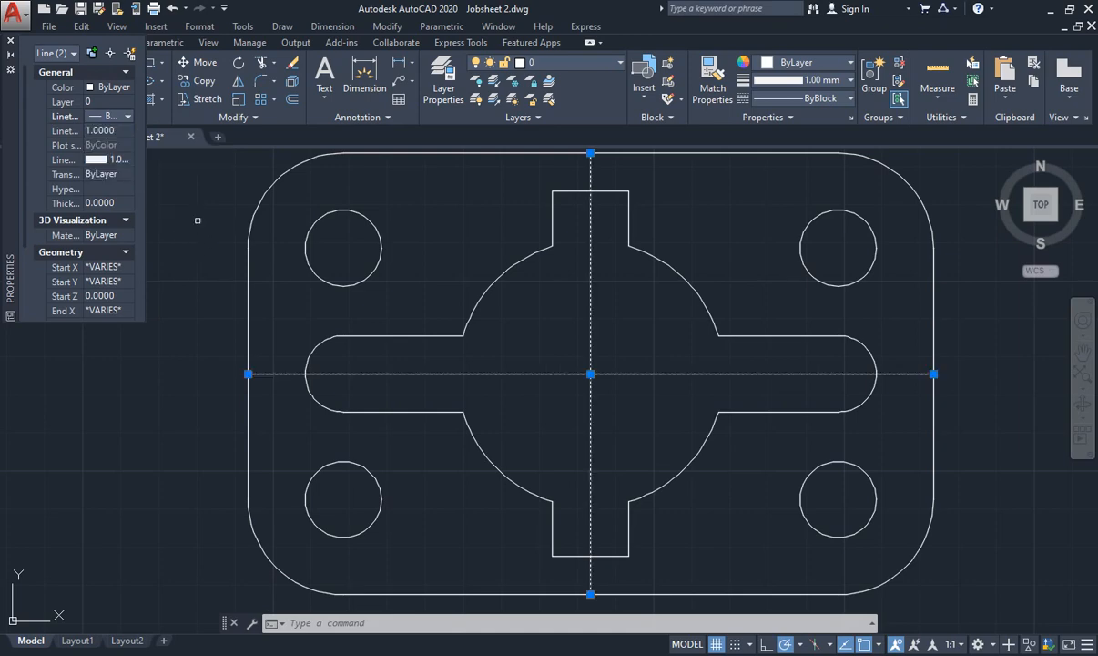
key(Escape)
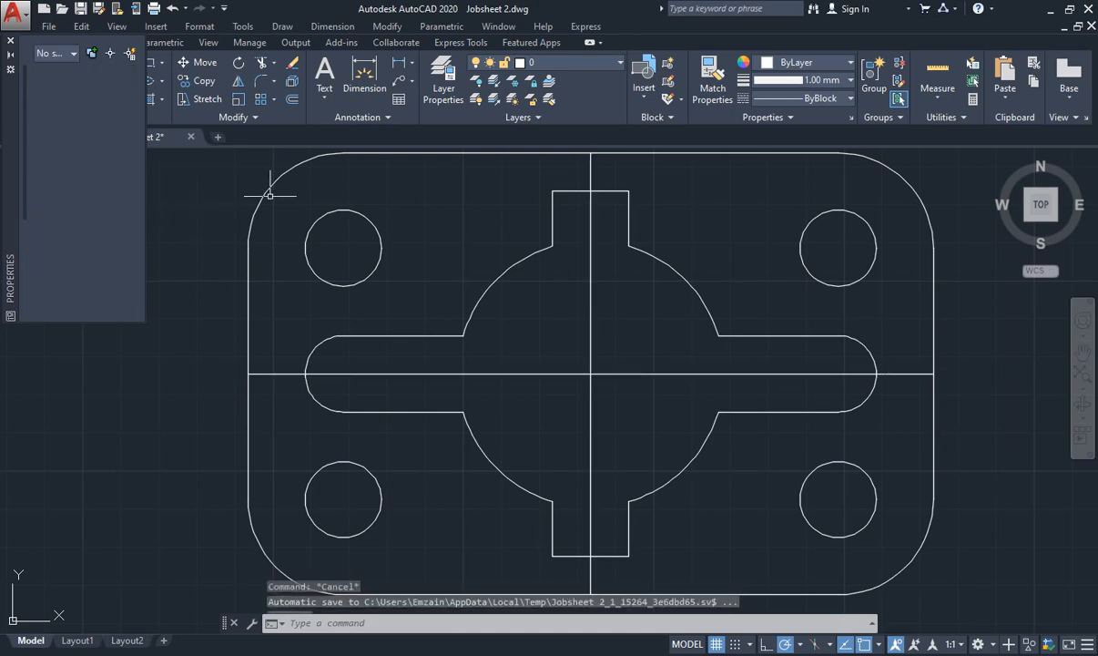
click(719, 96)
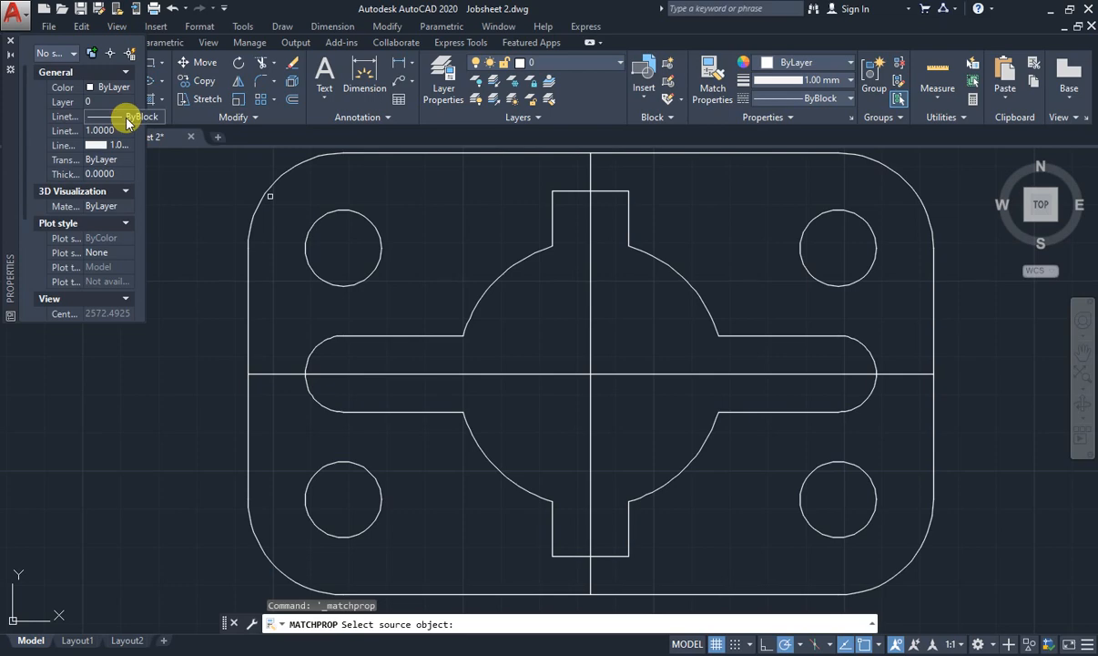
key(Escape)
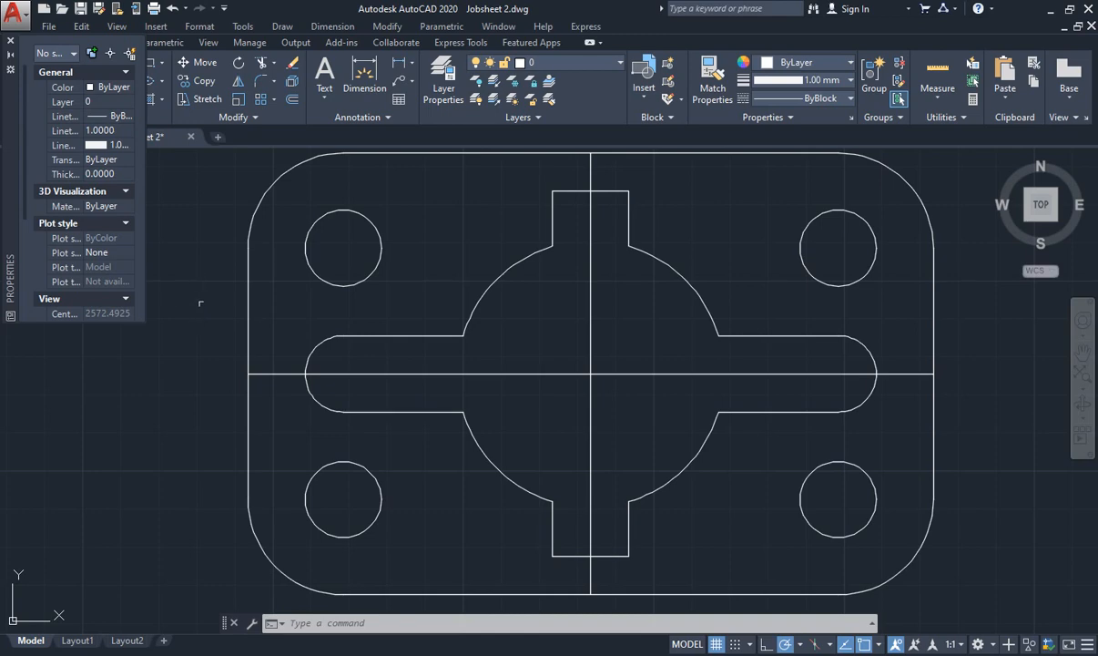
click(201, 303)
click(190, 324)
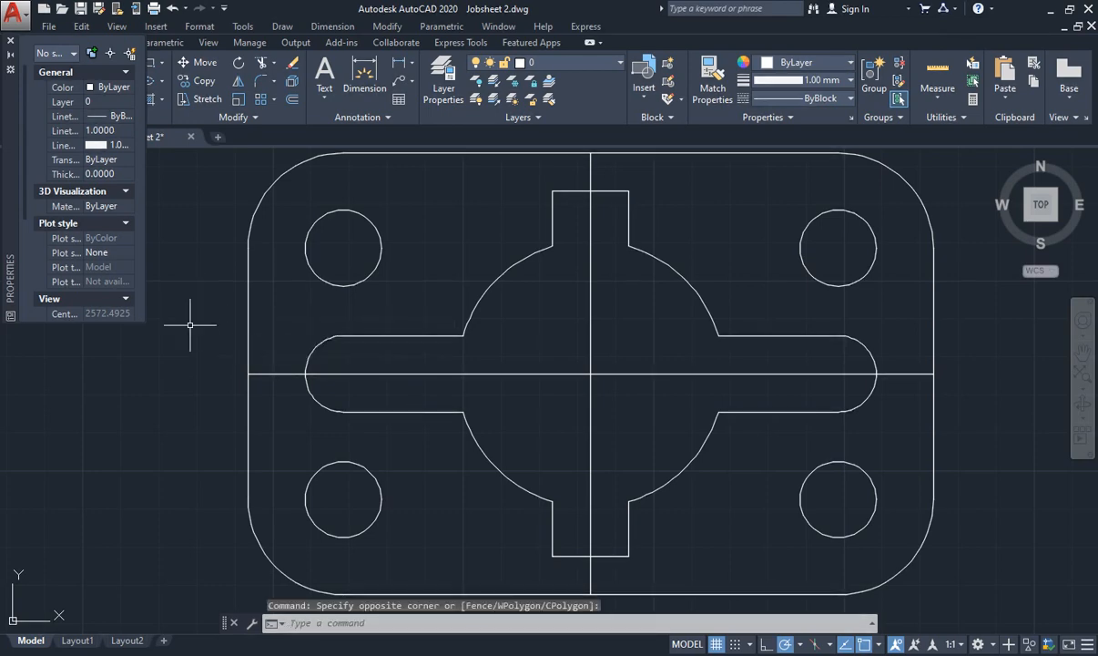
click(130, 121)
click(129, 118)
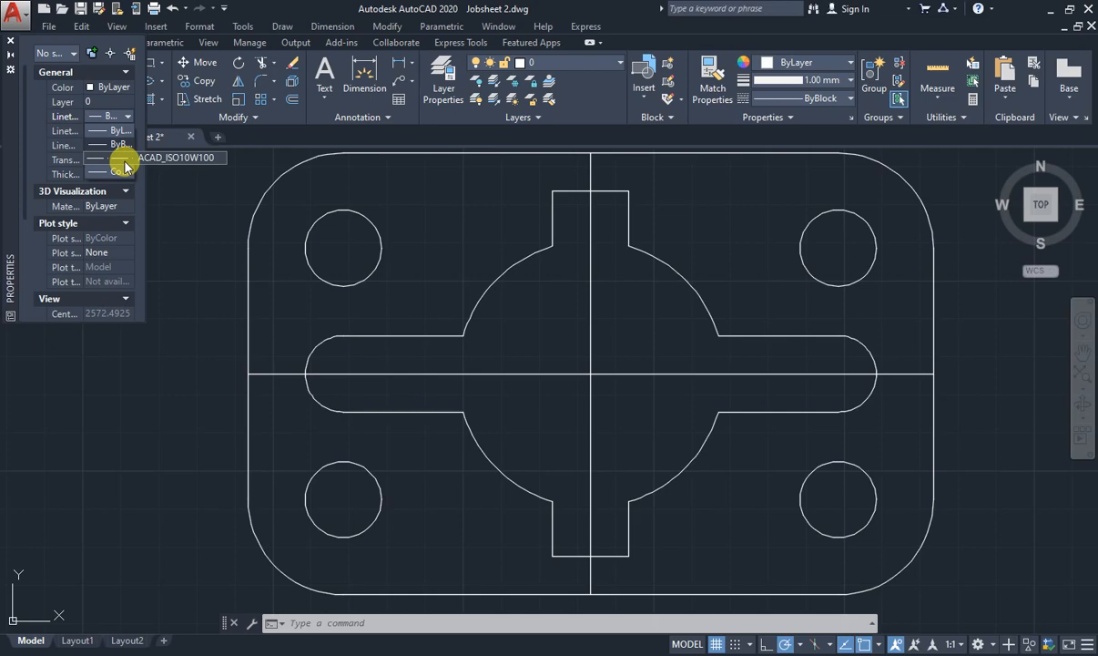
click(124, 166)
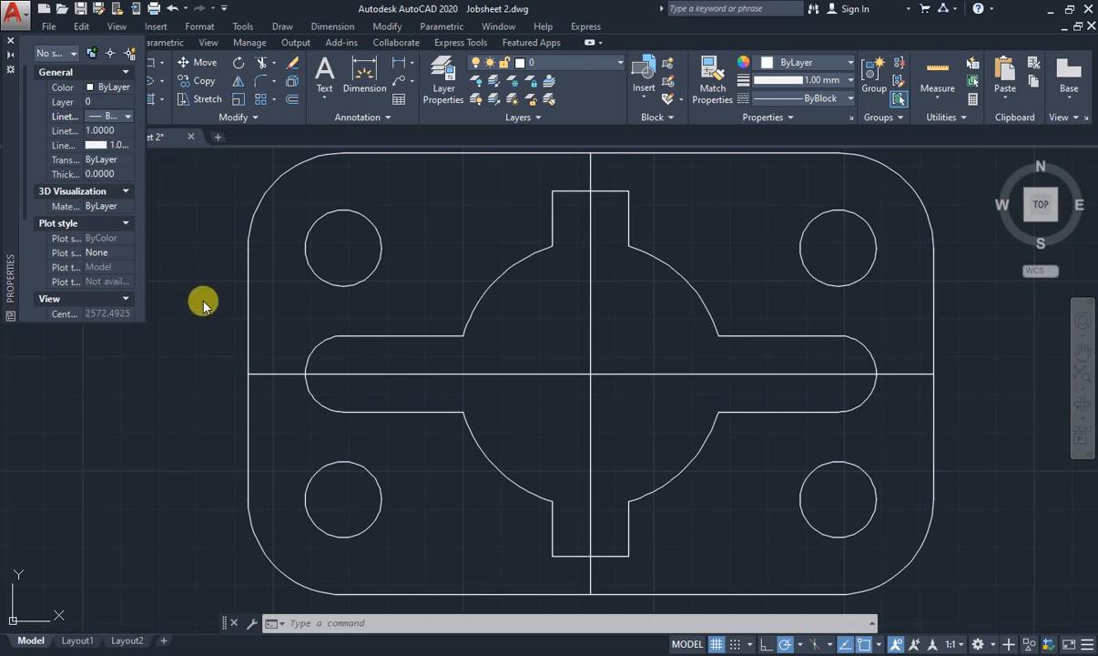
Open the Linetype Manager and examine the loaded linetypes and their appearance
text(LINE)
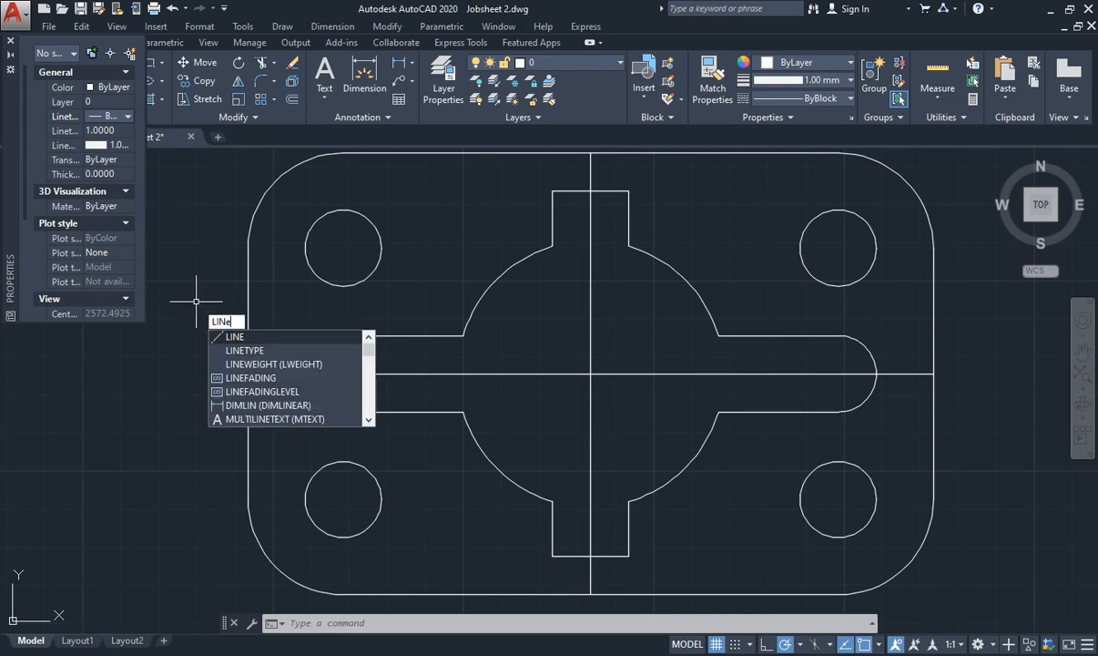
click(282, 350)
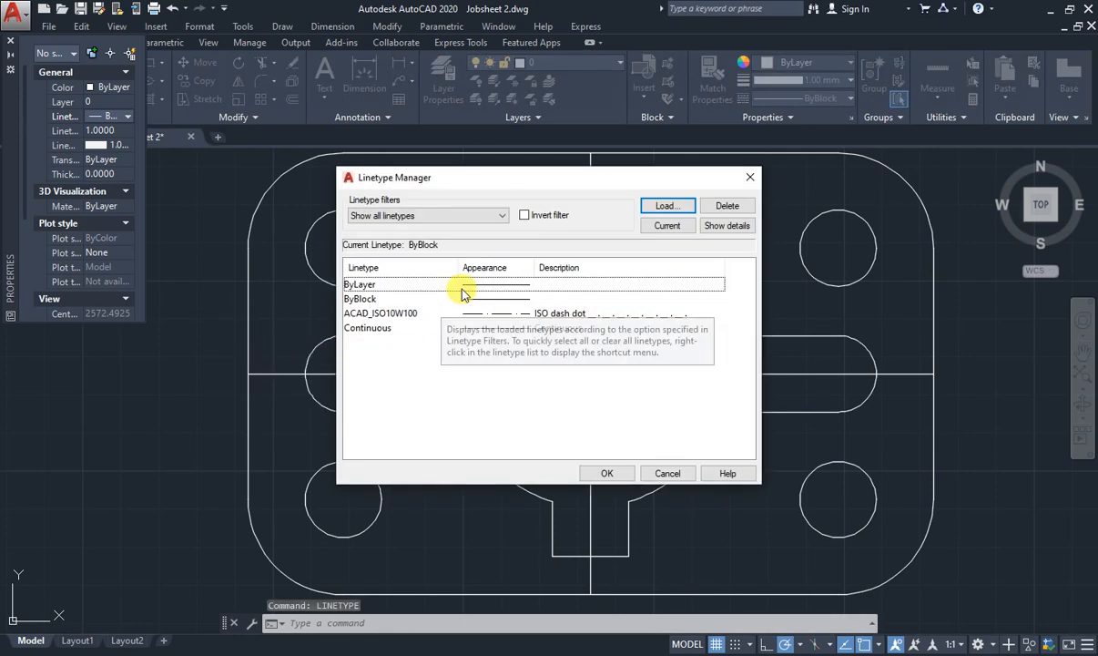
click(490, 286)
click(486, 299)
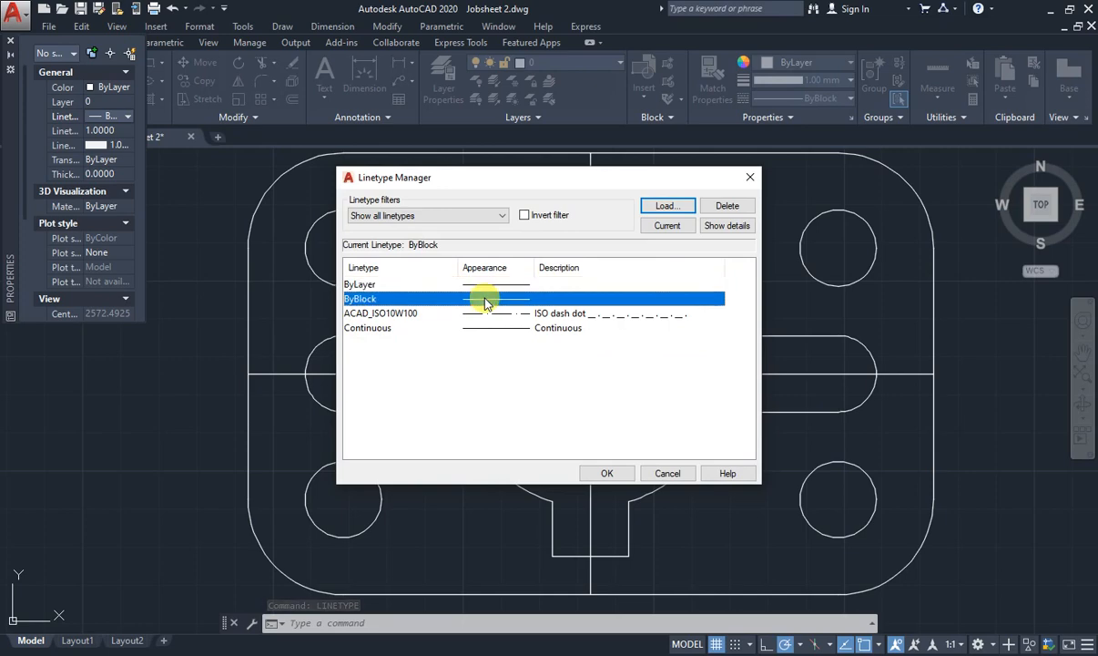
click(490, 285)
click(487, 299)
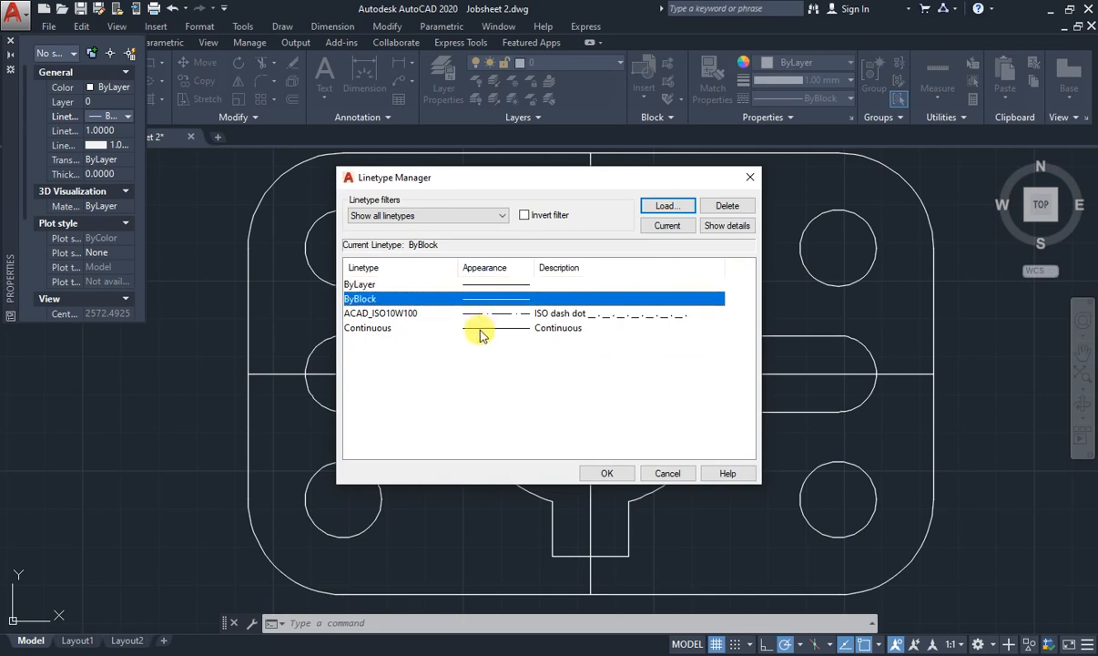
click(480, 330)
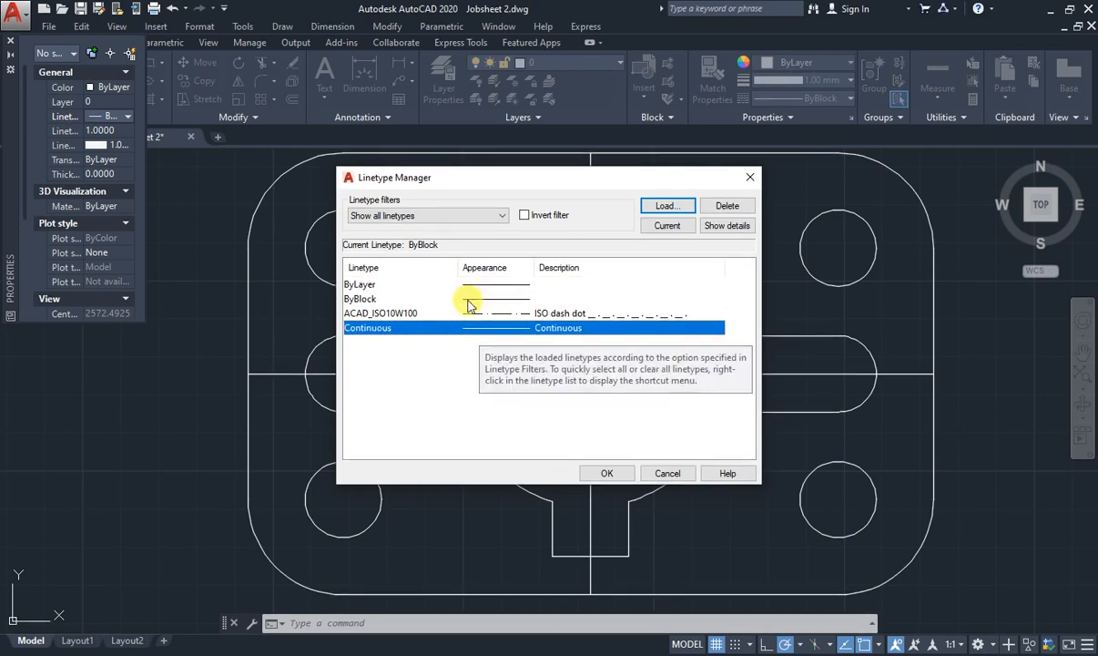
click(442, 313)
click(450, 299)
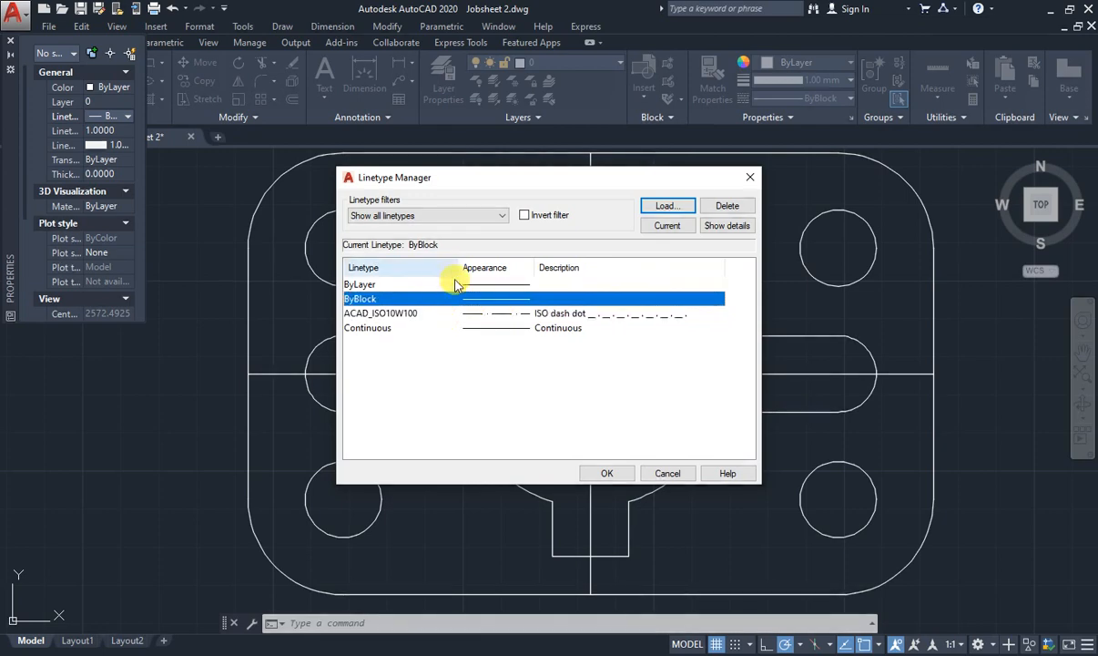
click(456, 285)
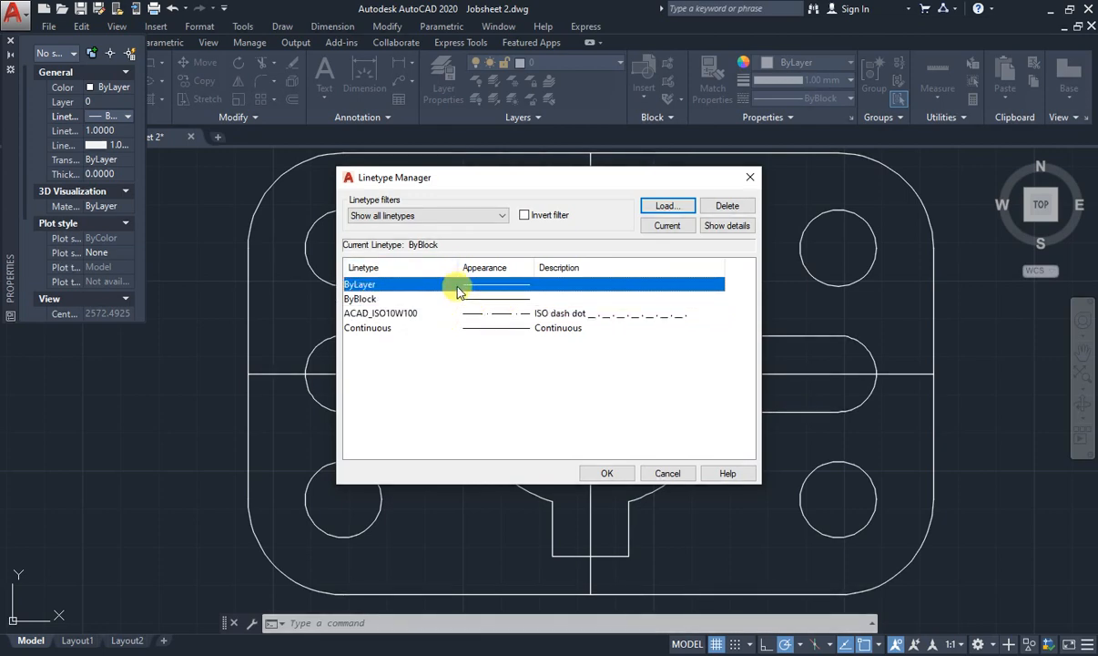
Look up the ISO dash dot linetype ACAD_ISO10W100 among the loadable and loaded linetypes, and leave the Linetype Manager without applying anything
click(659, 207)
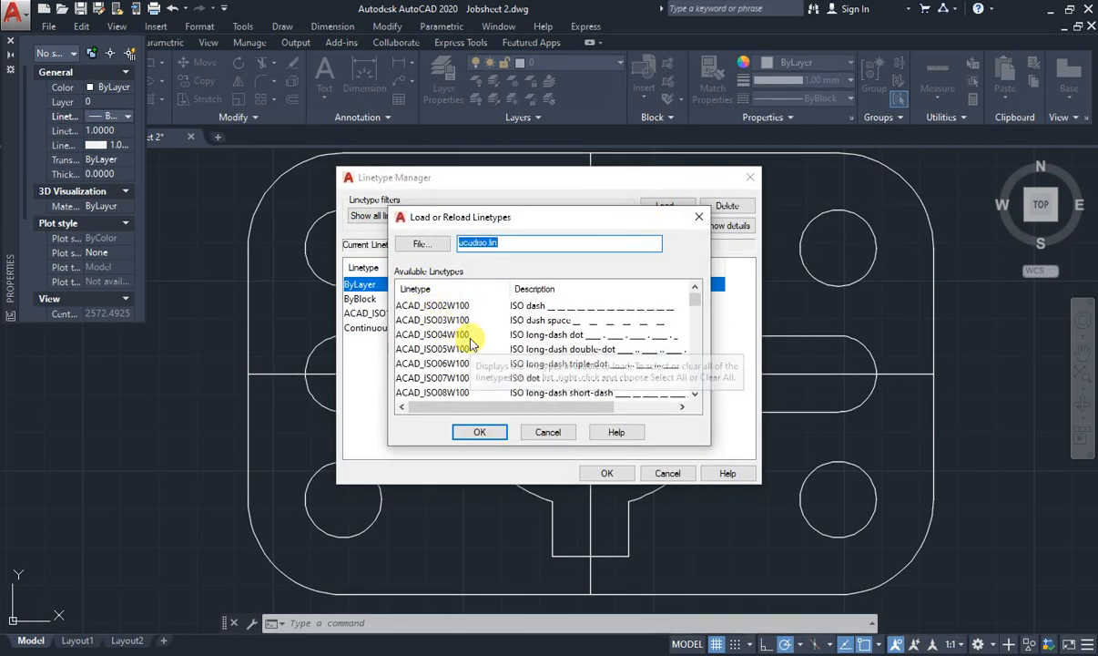
scroll(480, 360, down, 2)
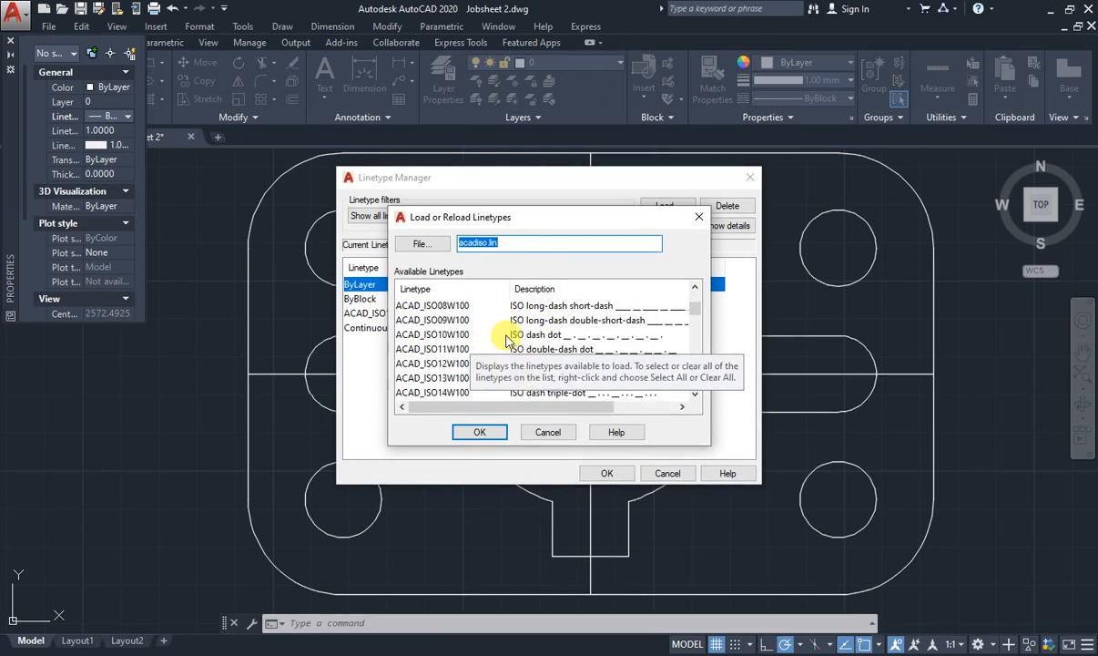
click(510, 335)
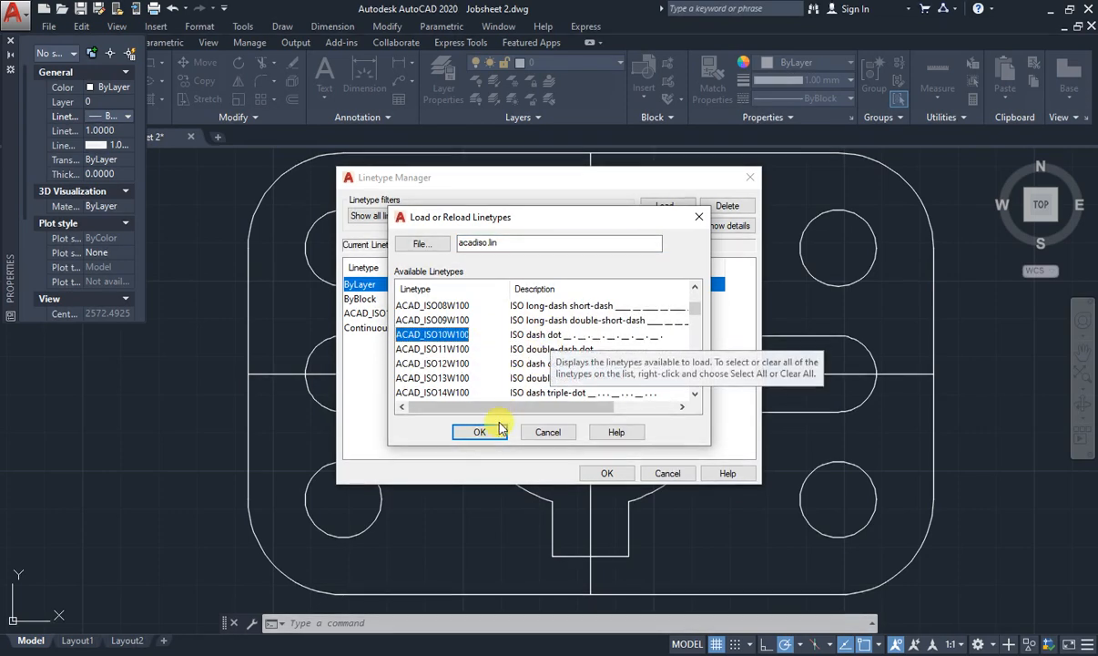
click(549, 433)
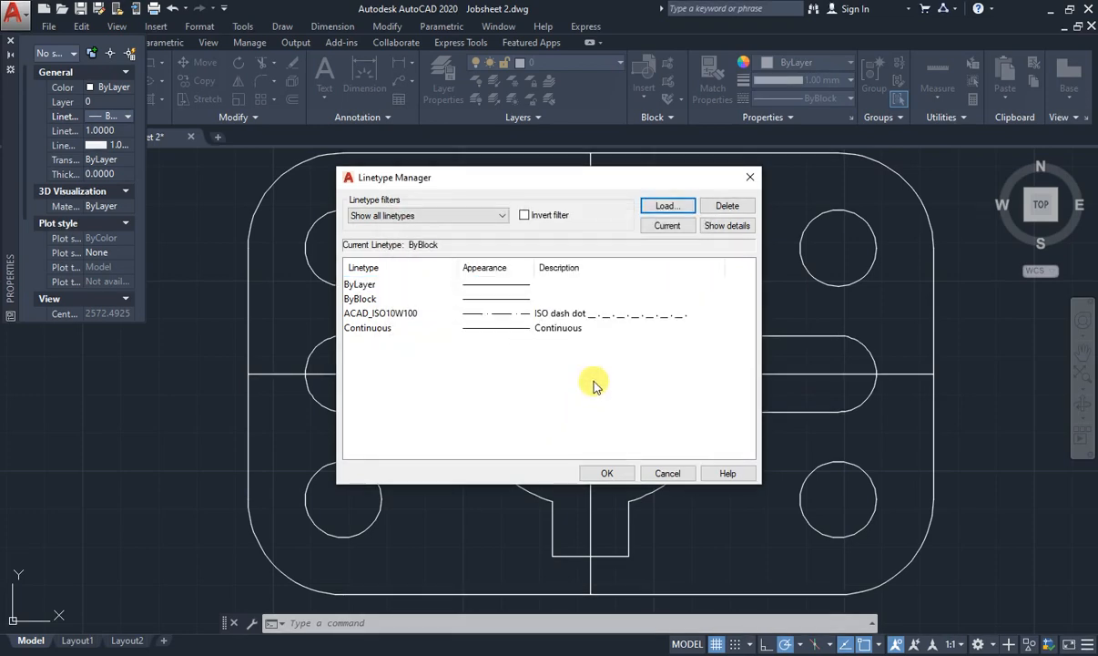
click(387, 315)
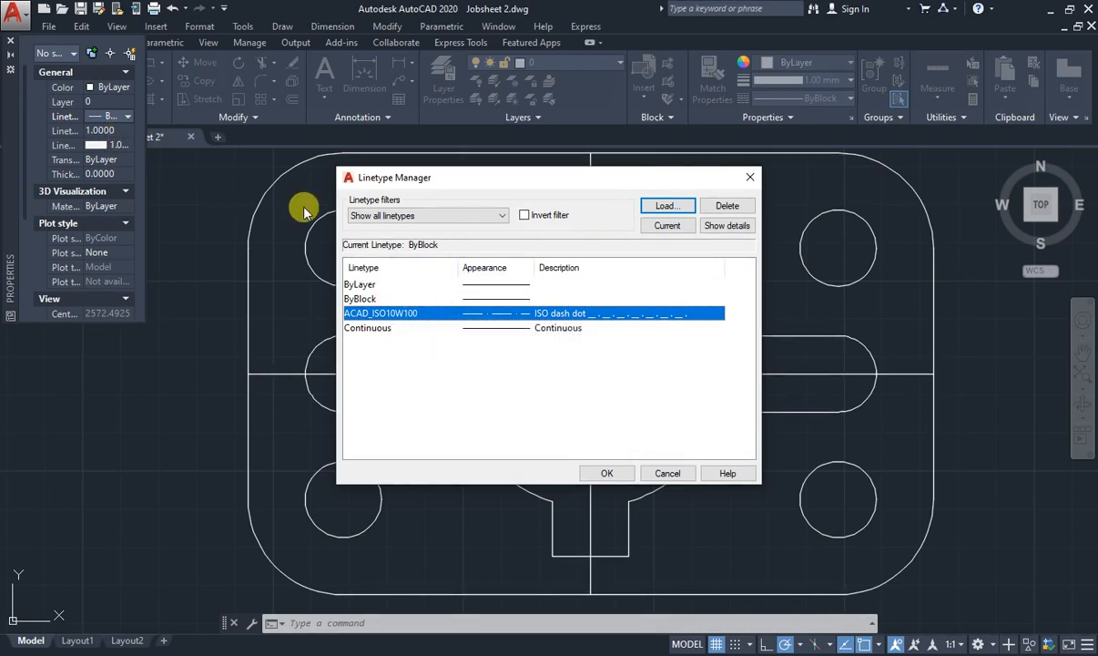
click(407, 284)
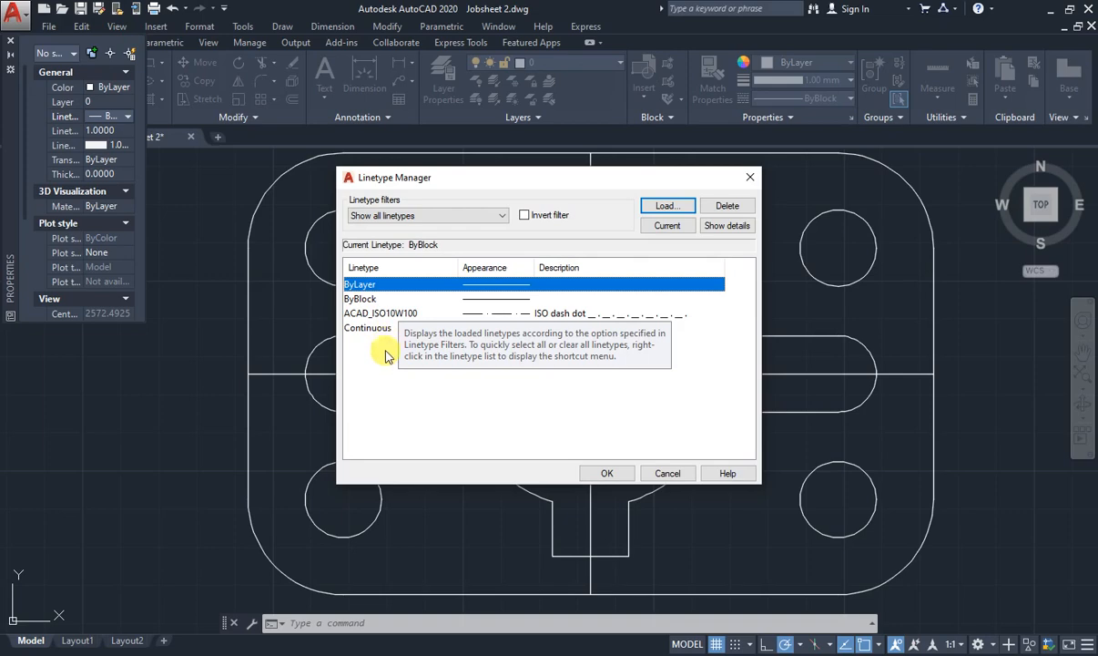
click(667, 473)
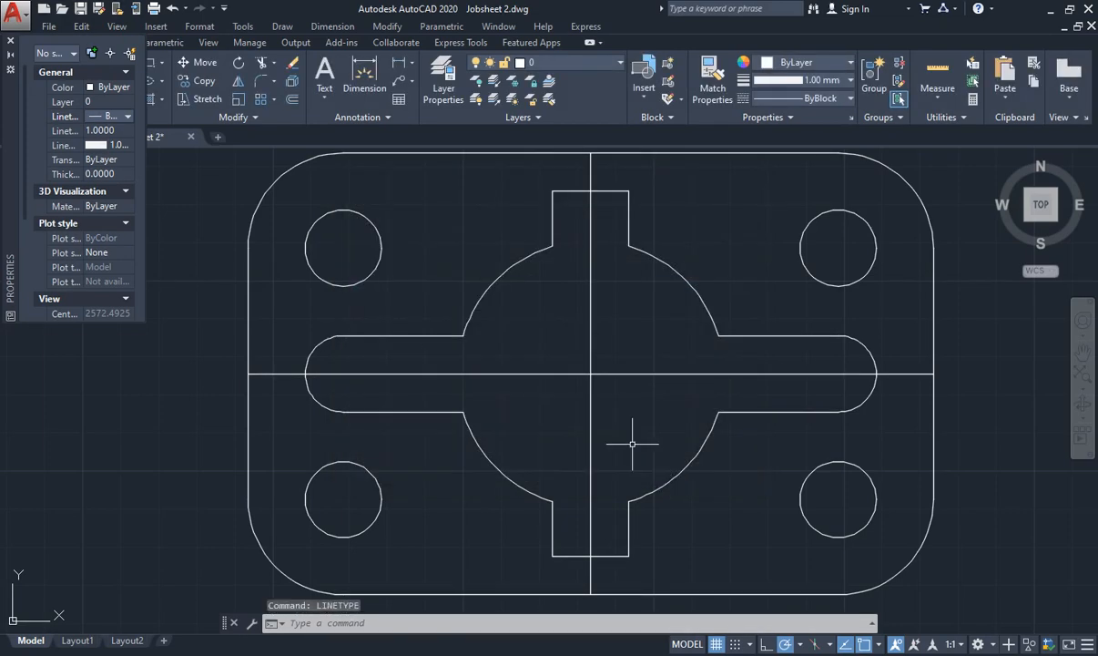
Set the linetype of the redrawn plate's horizontal and vertical centre lines to ISO dash dot (ACAD_ISO10W100), then close the properties and deselect them
click(227, 271)
click(202, 339)
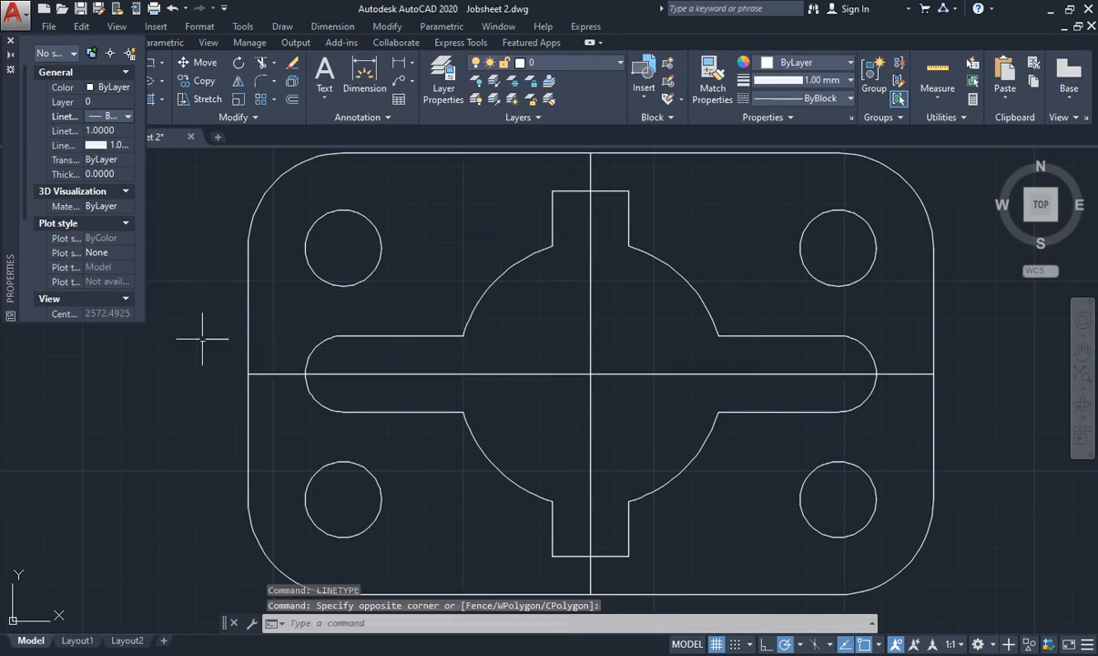
click(283, 374)
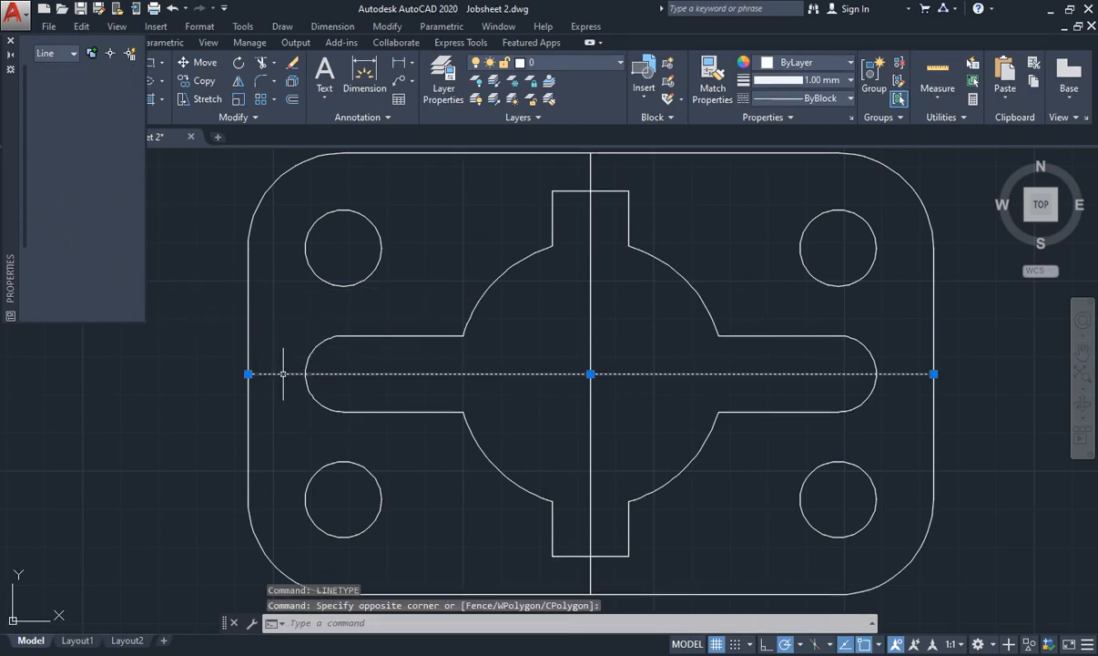
click(590, 300)
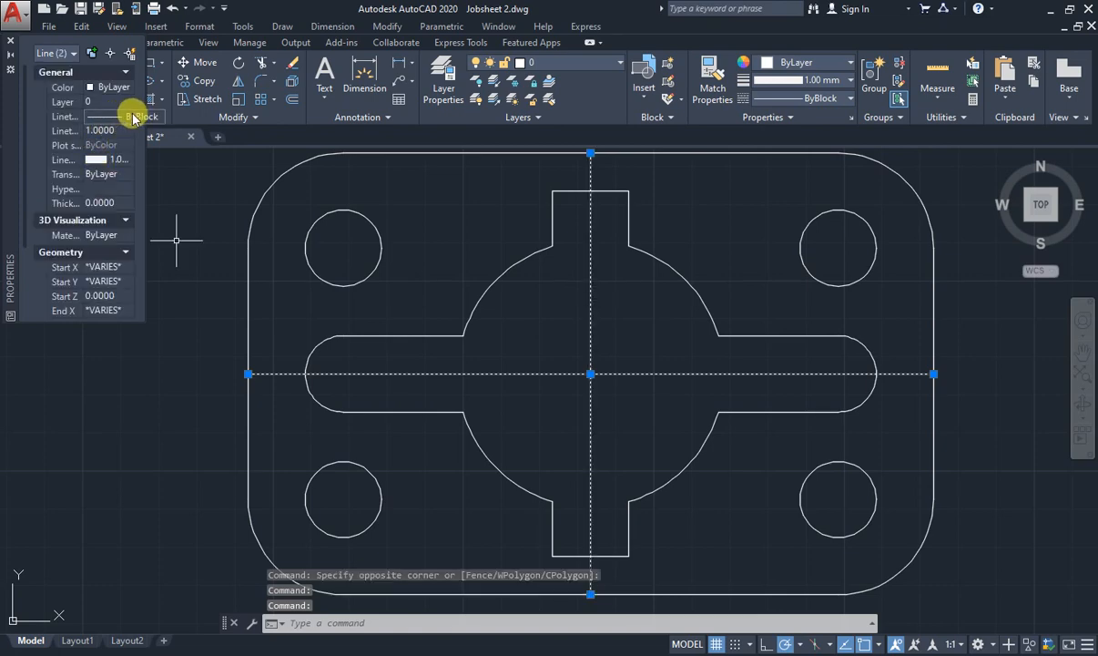
click(132, 118)
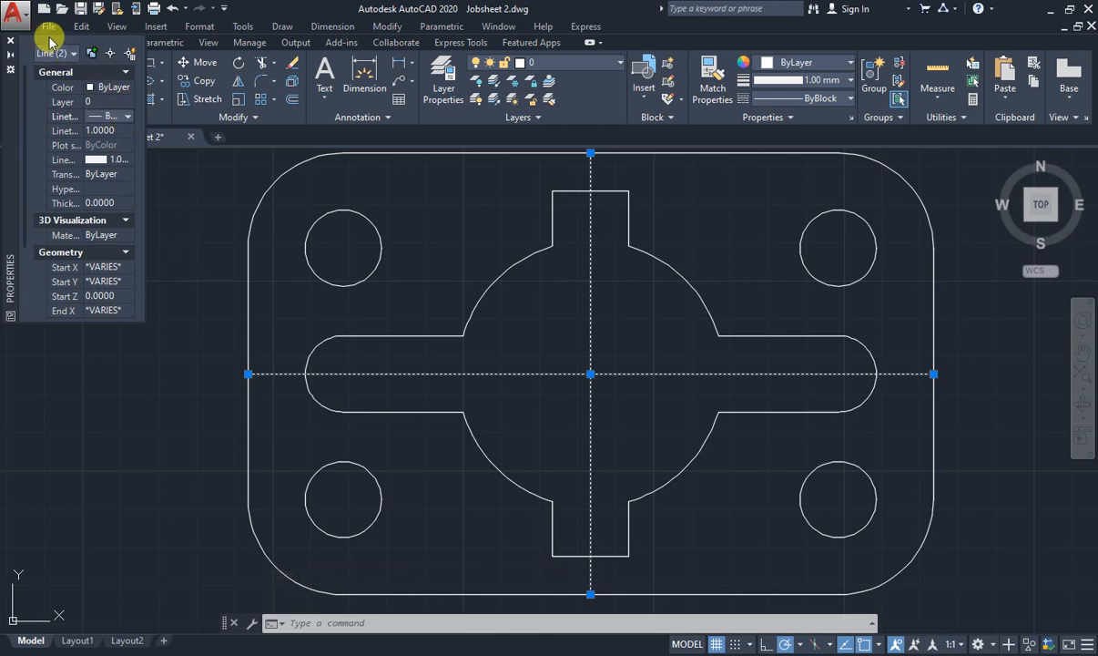
click(123, 118)
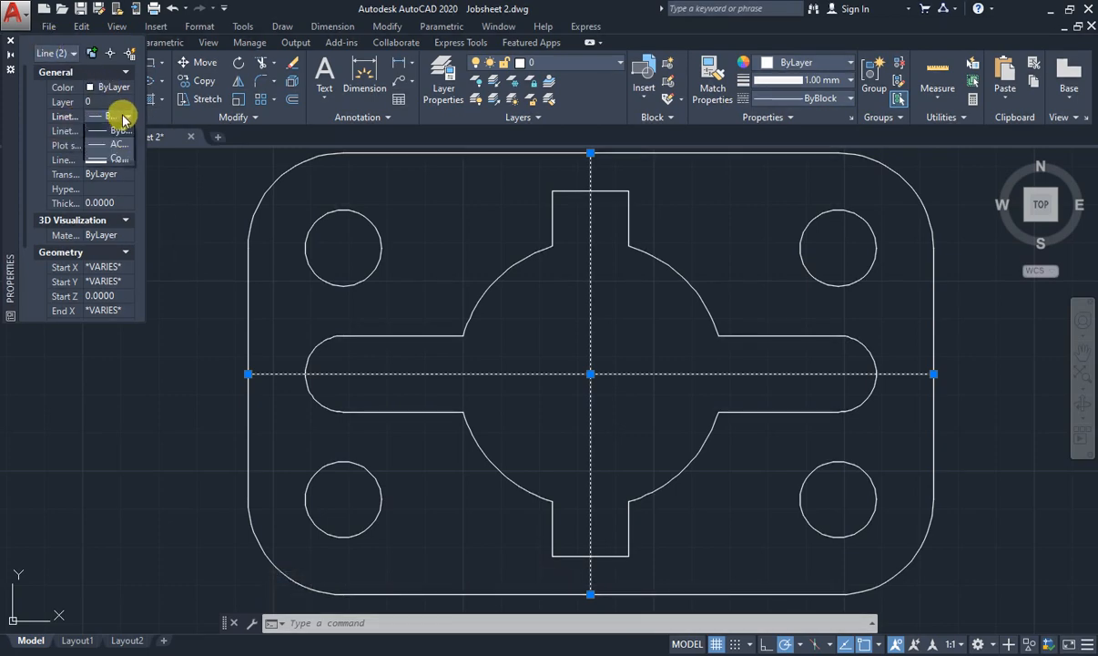
click(116, 160)
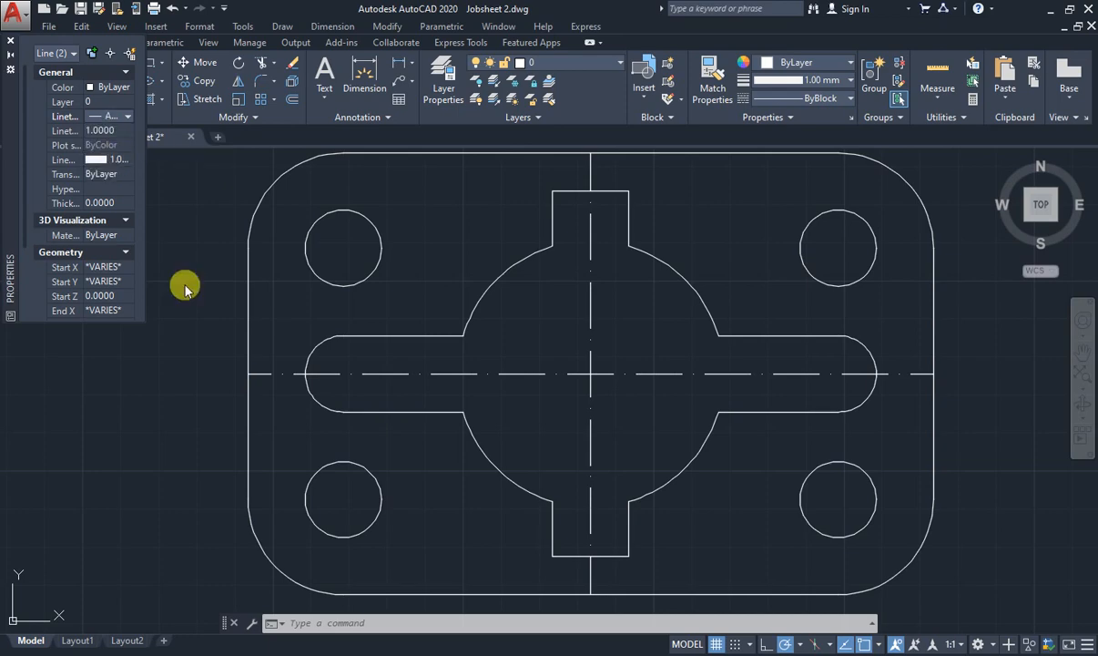
click(9, 45)
click(134, 287)
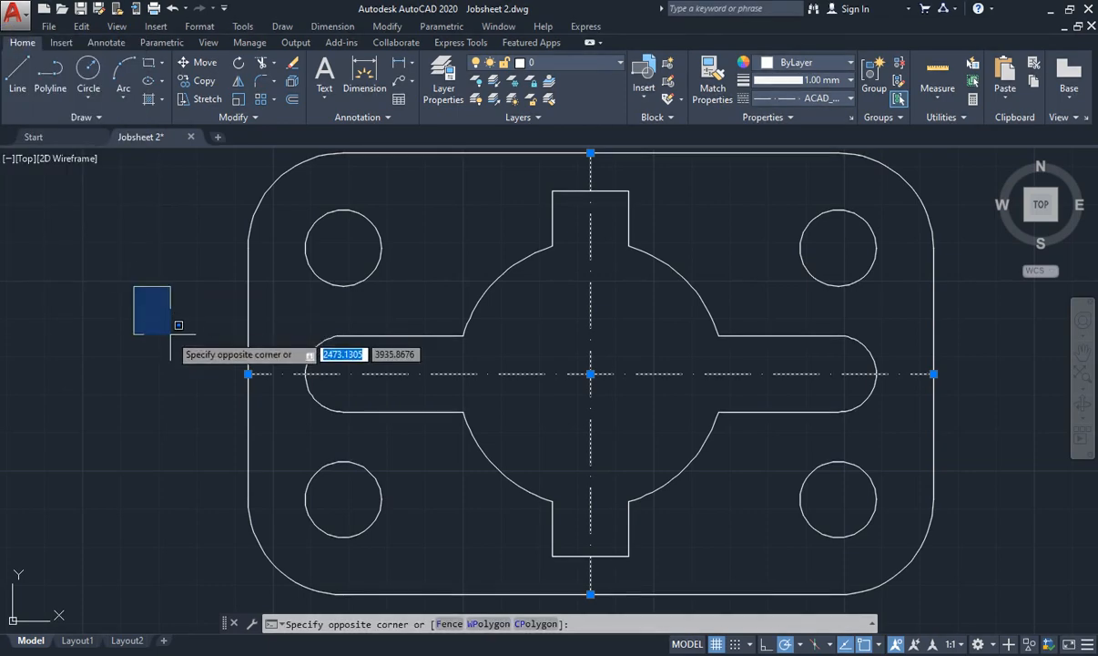
click(169, 335)
key(Escape)
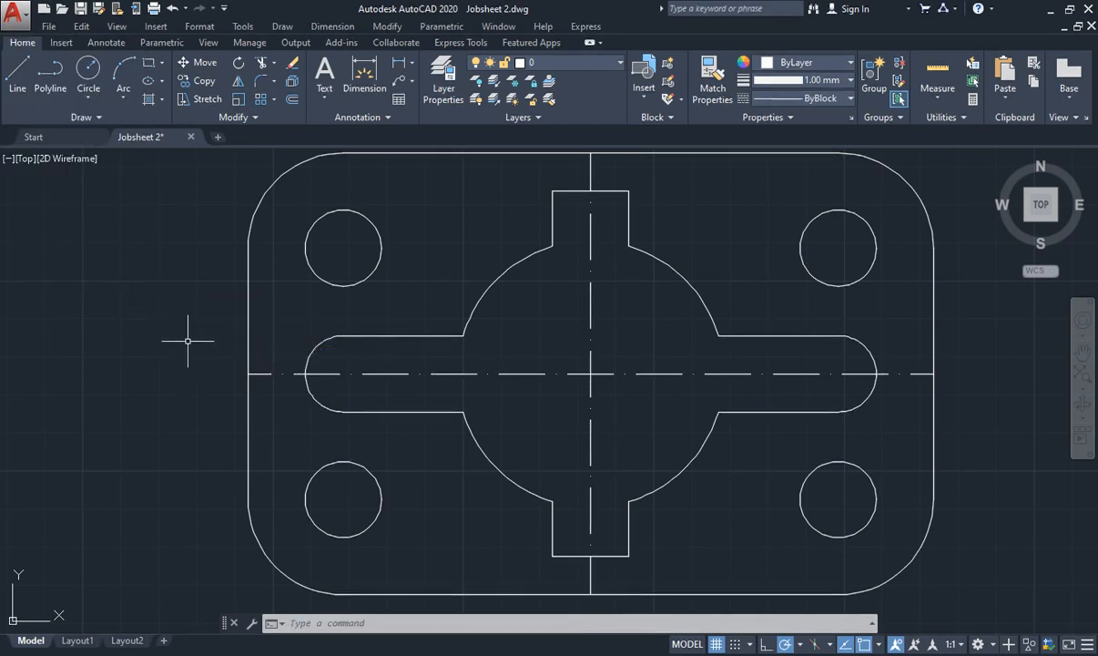
Bring both plates into view and compare the redrawn plate with the dimensioned reference drawing
scroll(187, 341, down, 4)
scroll(184, 342, up, 2)
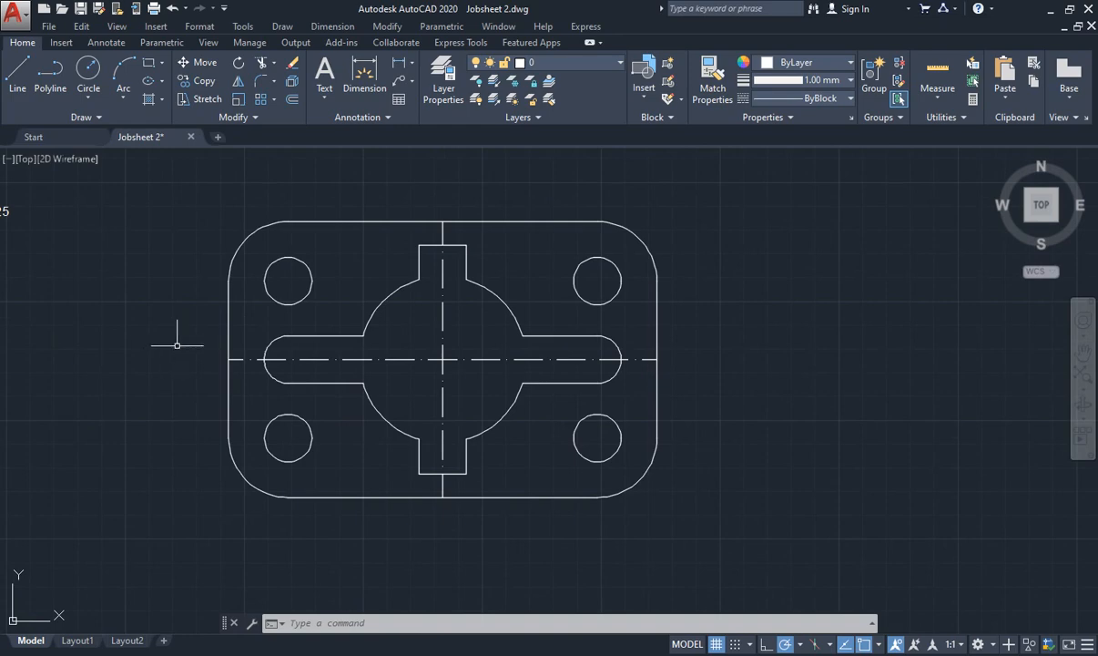
scroll(182, 347, down, 2)
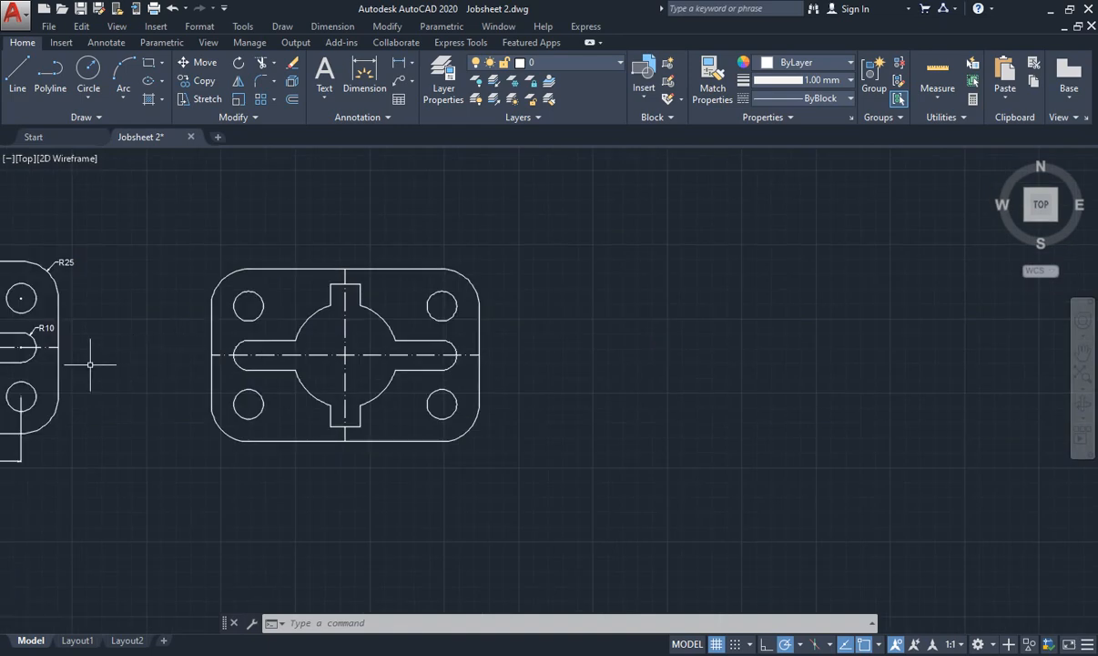
scroll(90, 364, up, 2)
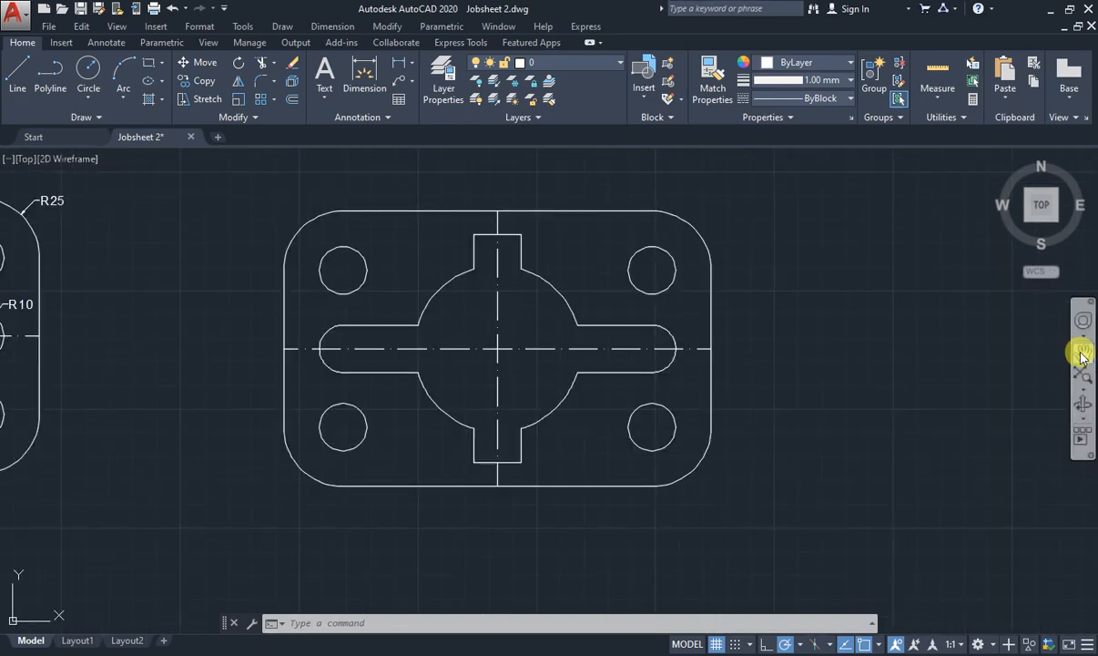
click(1082, 353)
scroll(724, 397, down, 2)
drag(394, 381, 528, 394)
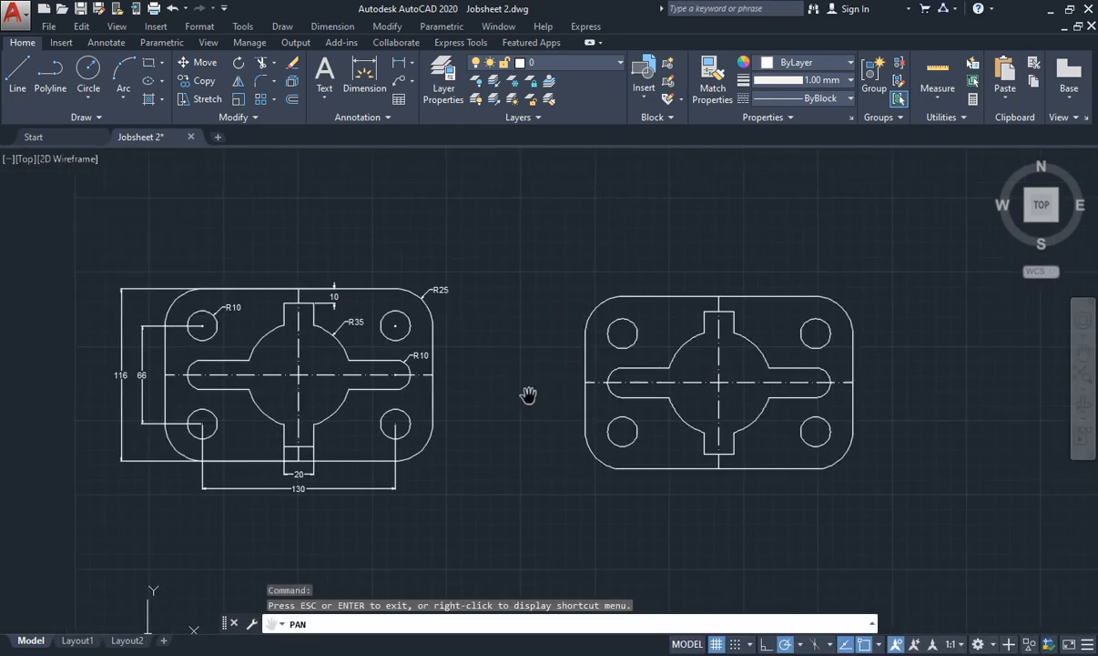
scroll(524, 394, up, 1)
scroll(525, 394, down, 2)
scroll(524, 394, up, 1)
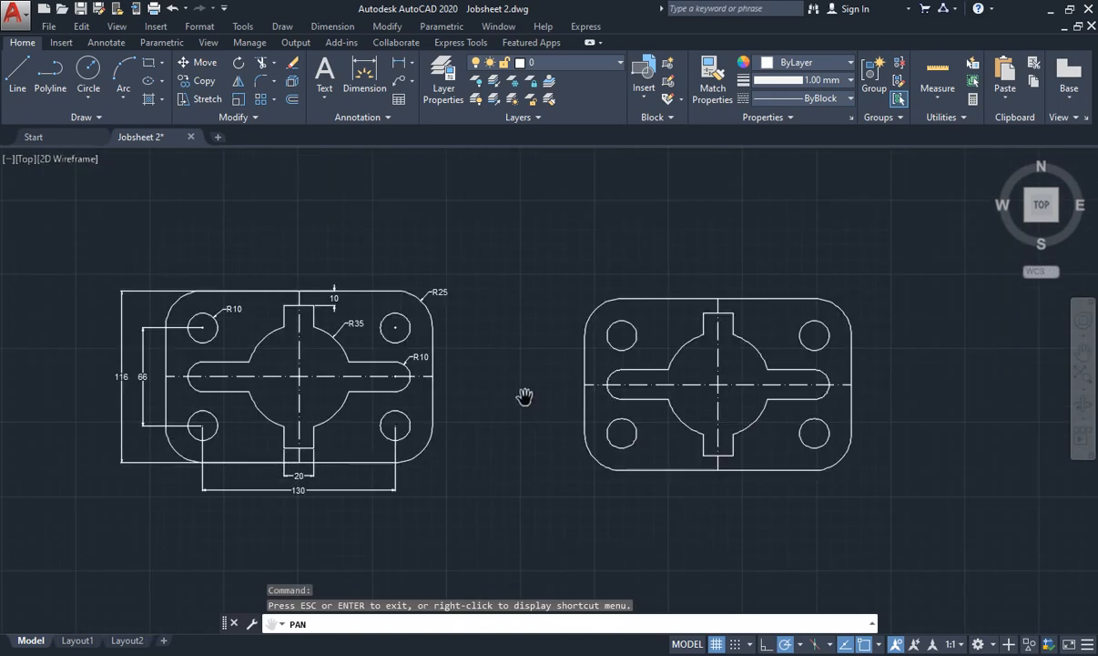
drag(524, 395, 504, 394)
key(Escape)
key(Escape)
key(Escape)
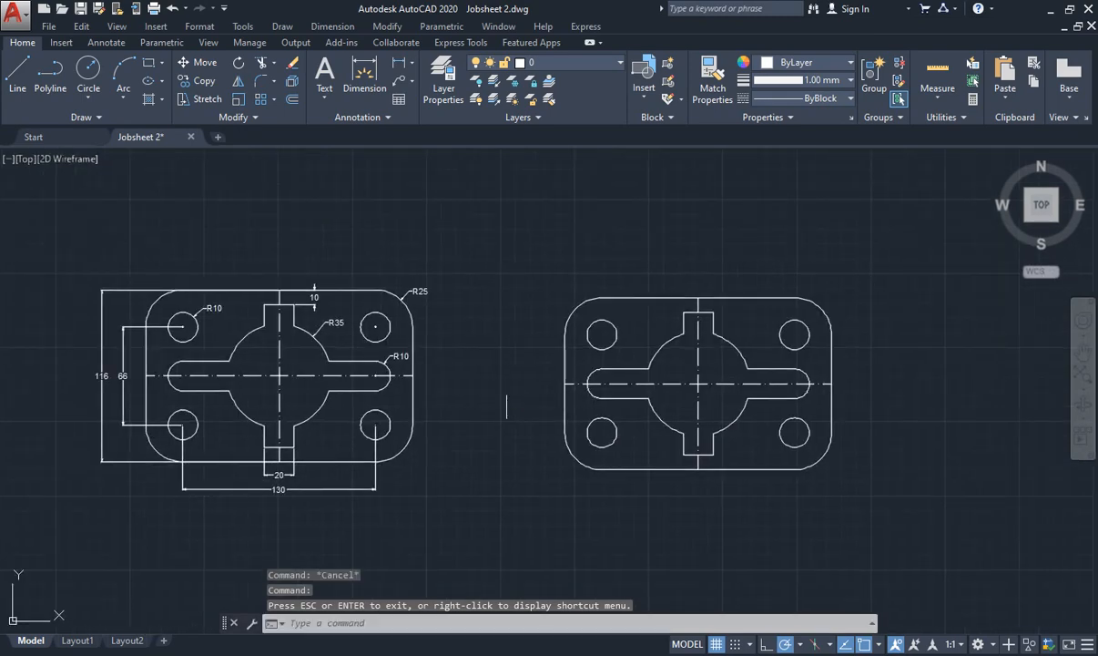
Add a linear dimension between the centres of the redrawn plate's two left holes, placed just outside the left edge
click(402, 70)
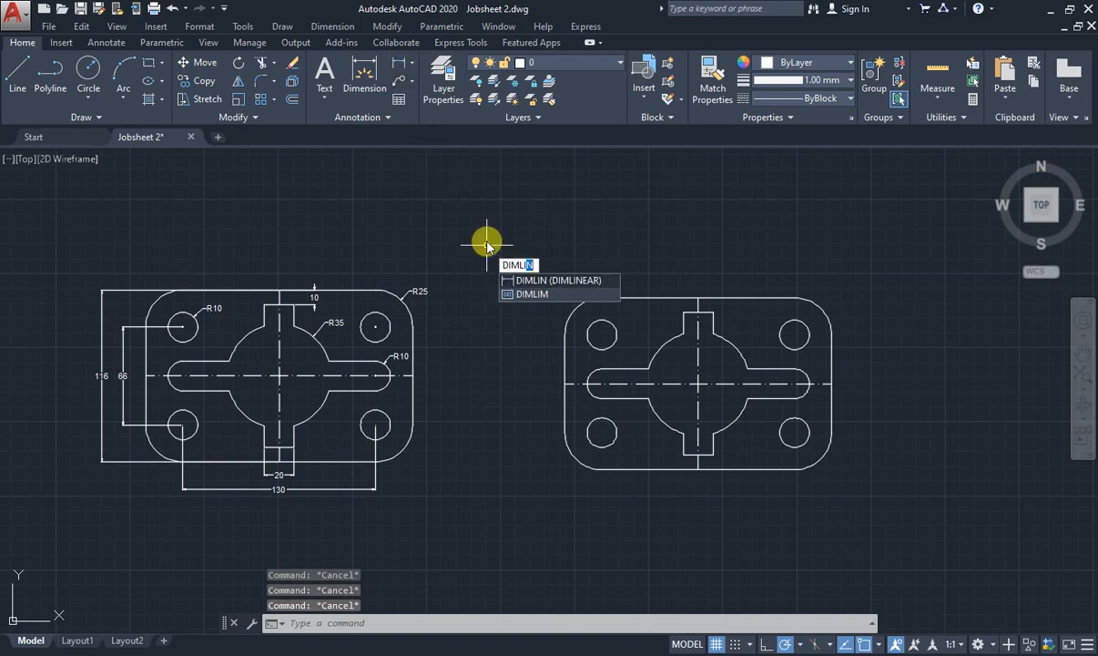
key(Return)
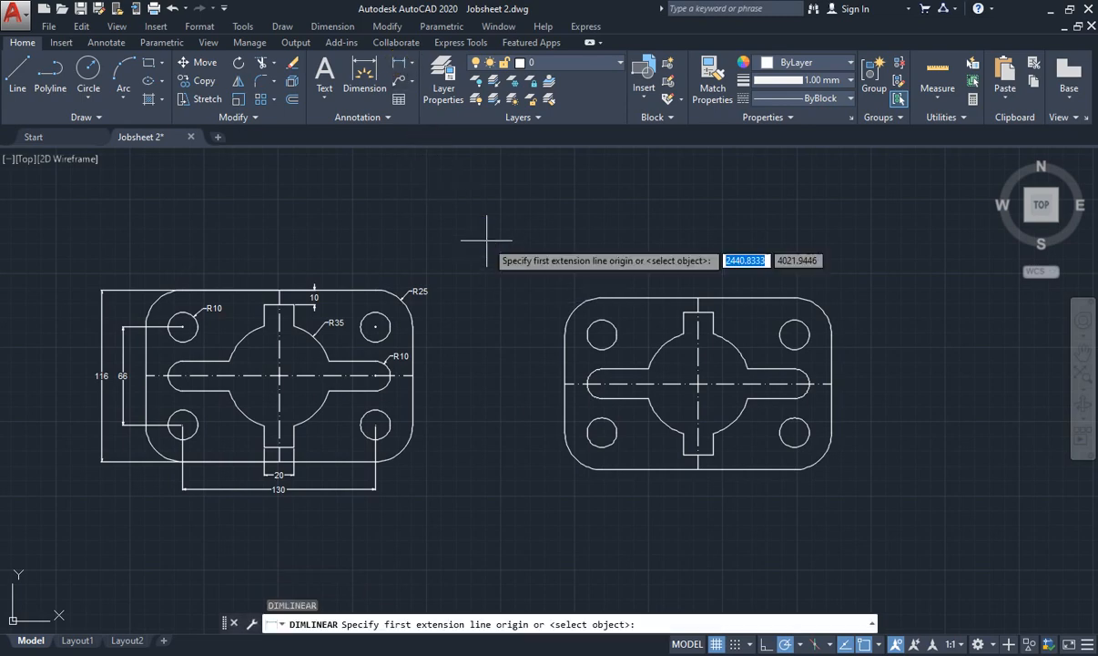
click(602, 334)
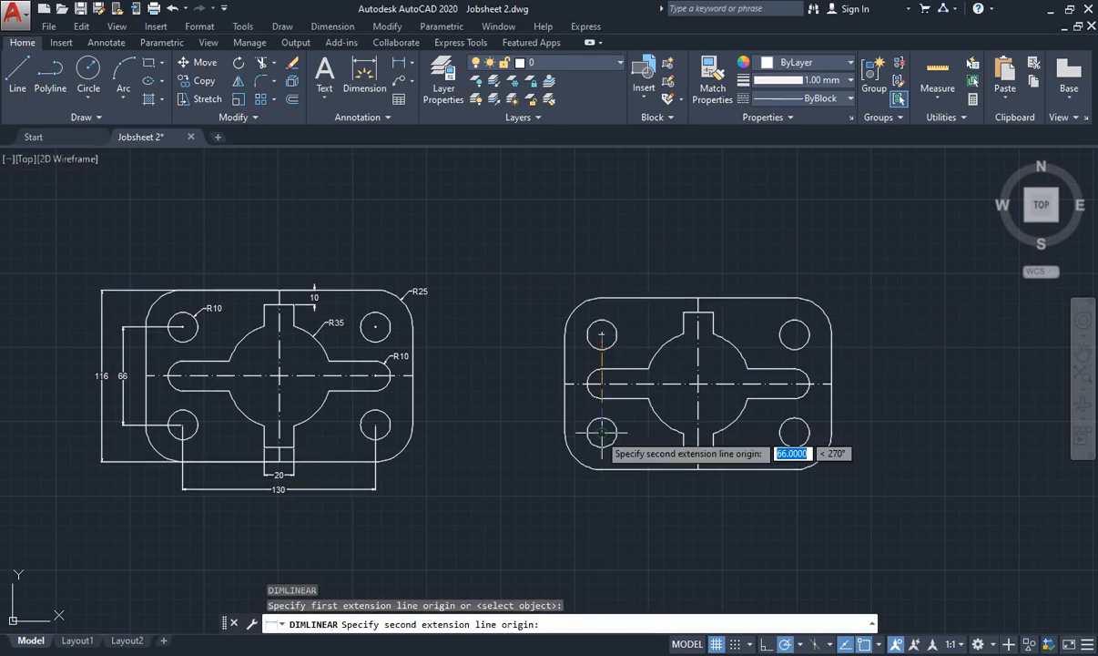
click(602, 430)
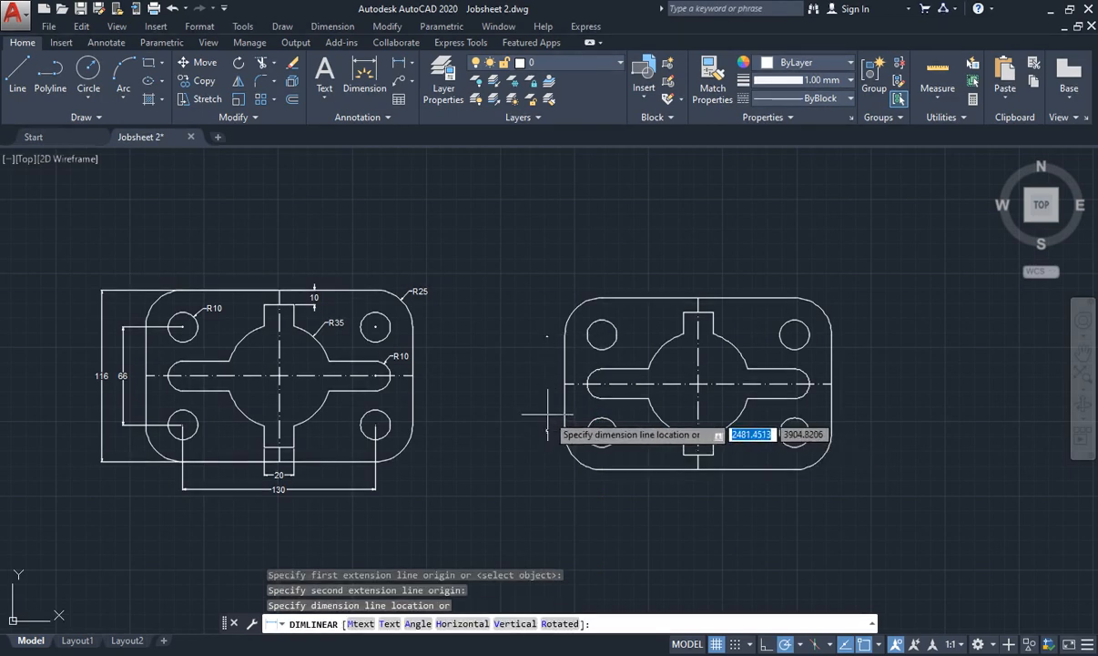
click(548, 414)
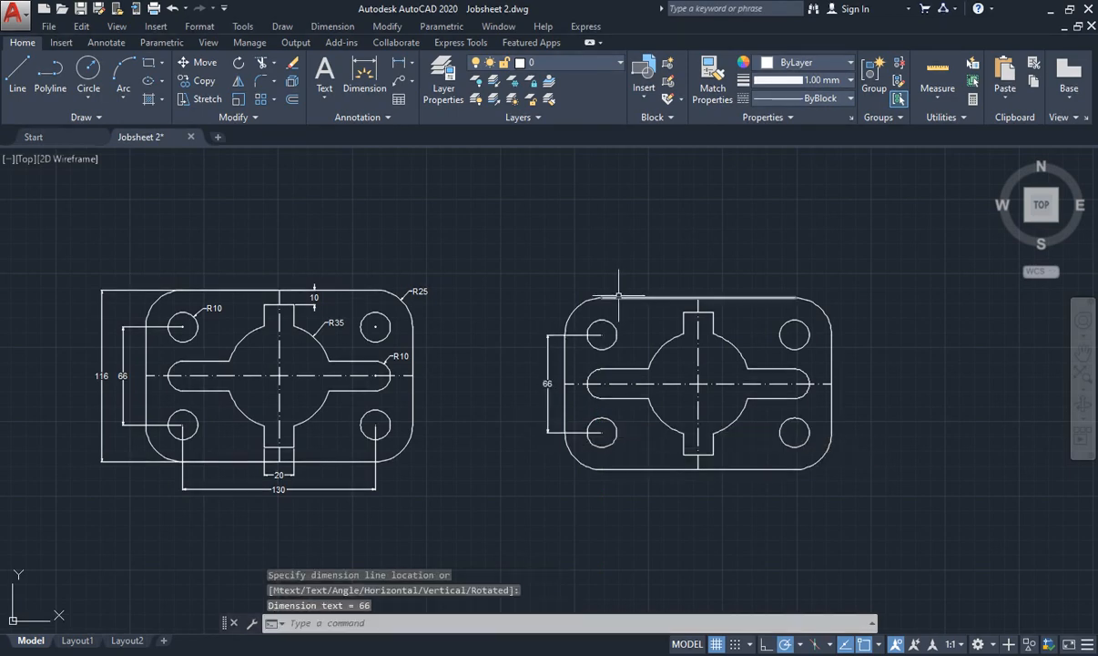
text(dim)
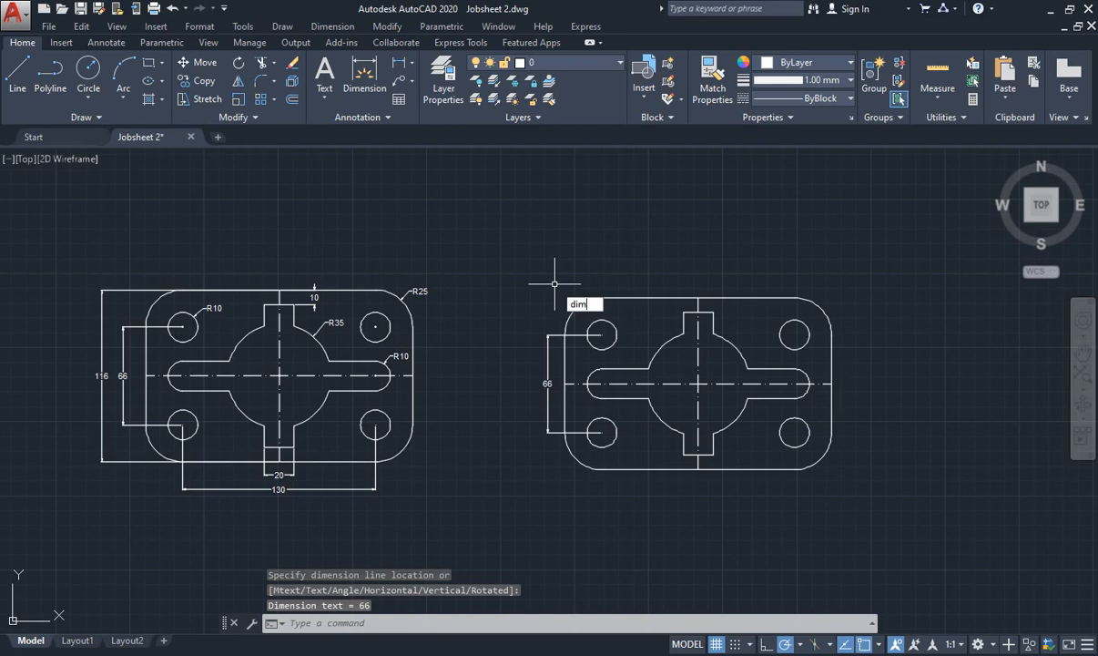
key(Return)
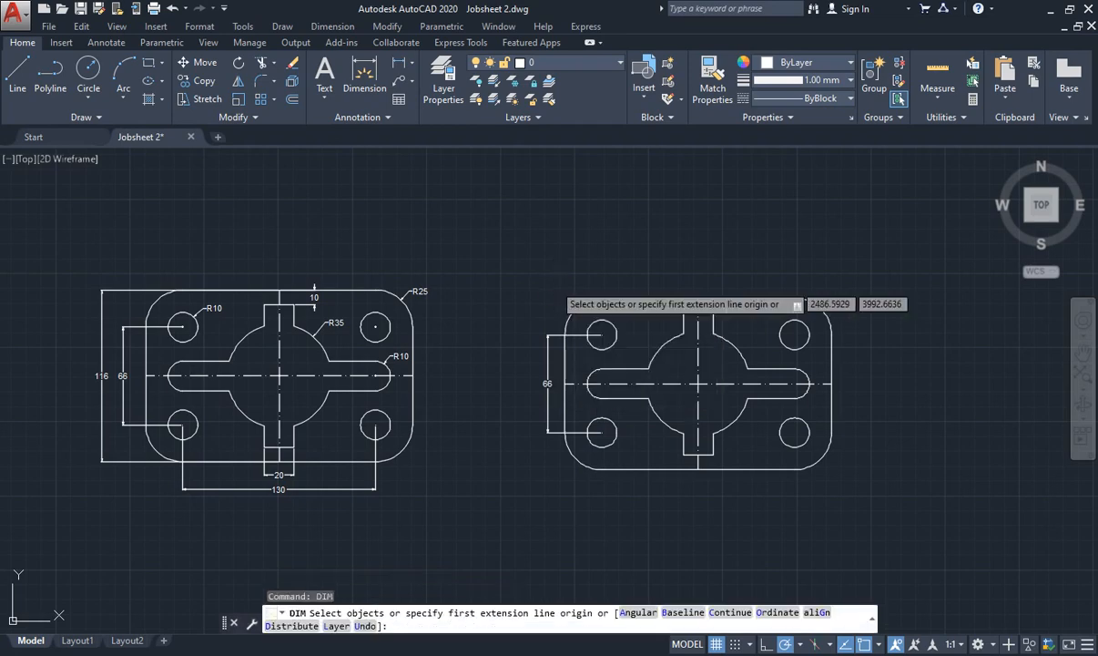
key(Escape)
key(Escape)
key(Escape)
Dimension the redrawn plate's overall height from upper to lower edge, placed outside the hole-spacing dimension on the left
text(dim)
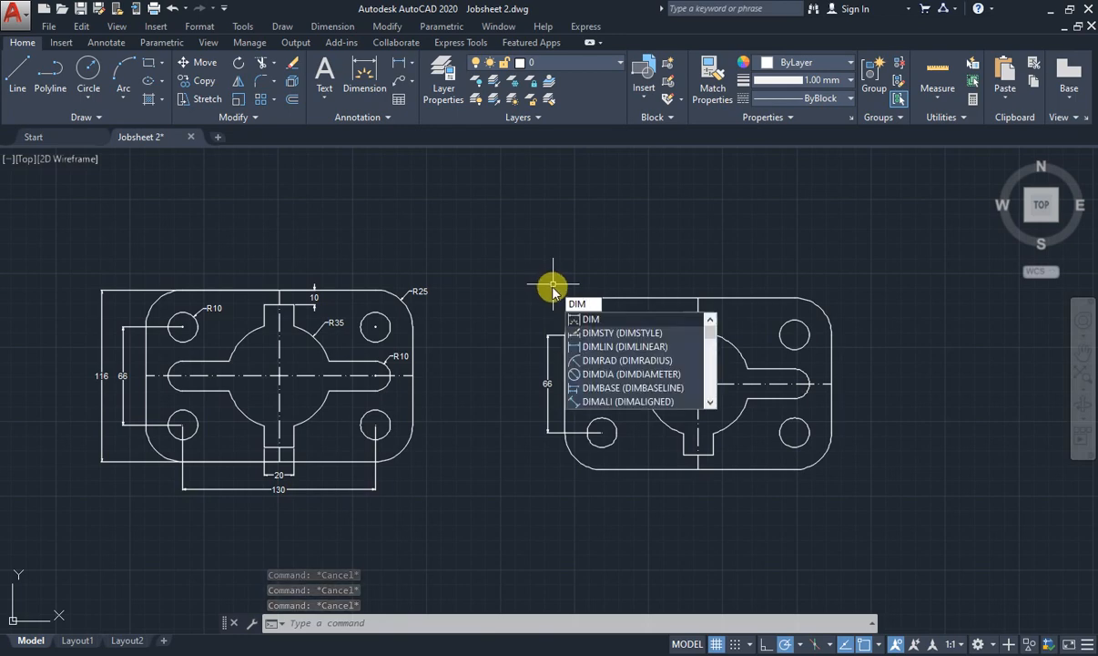
click(601, 320)
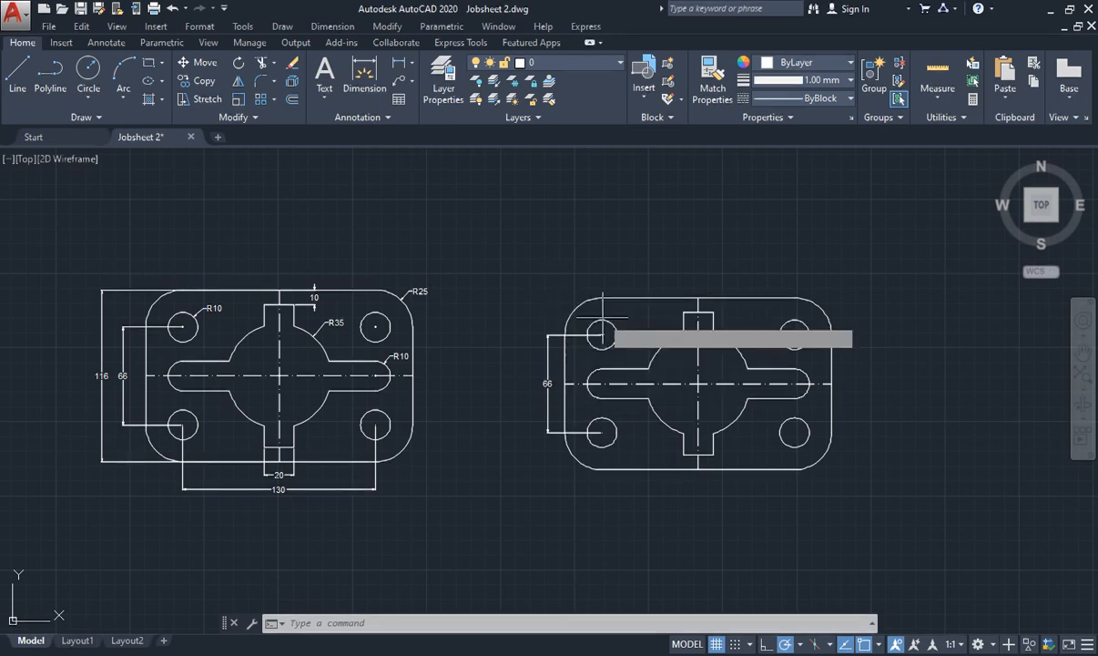
click(601, 297)
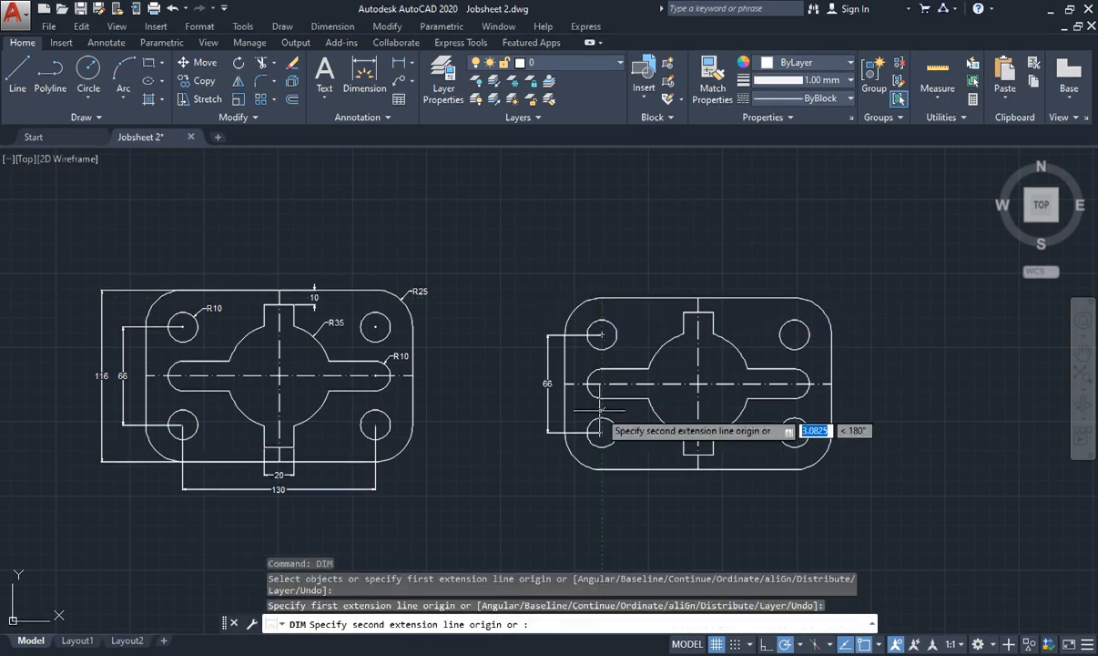
click(602, 469)
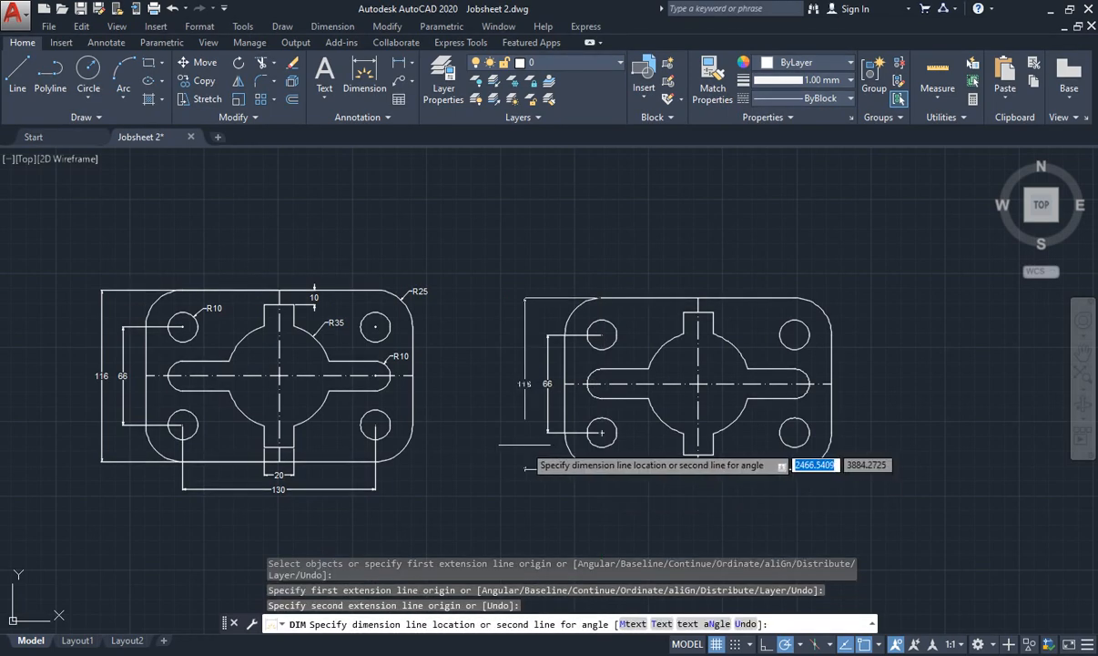
click(525, 337)
key(Escape)
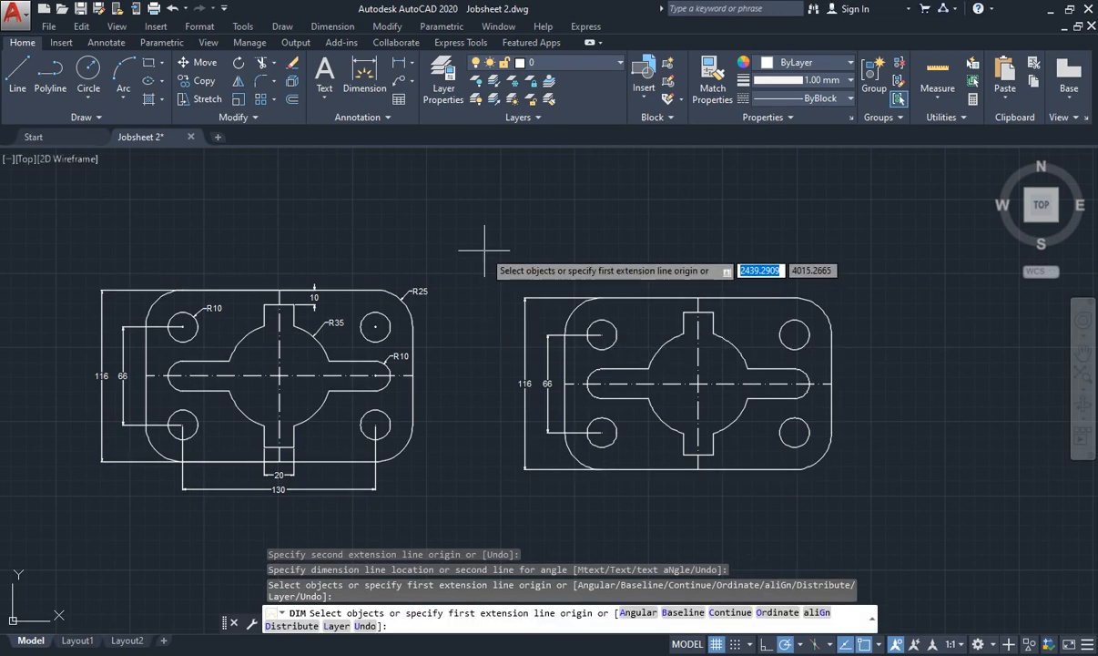
Dimension the vertical gap between the top of the upper notch and the redrawn plate's upper edge, placed beside the notch
text(di)
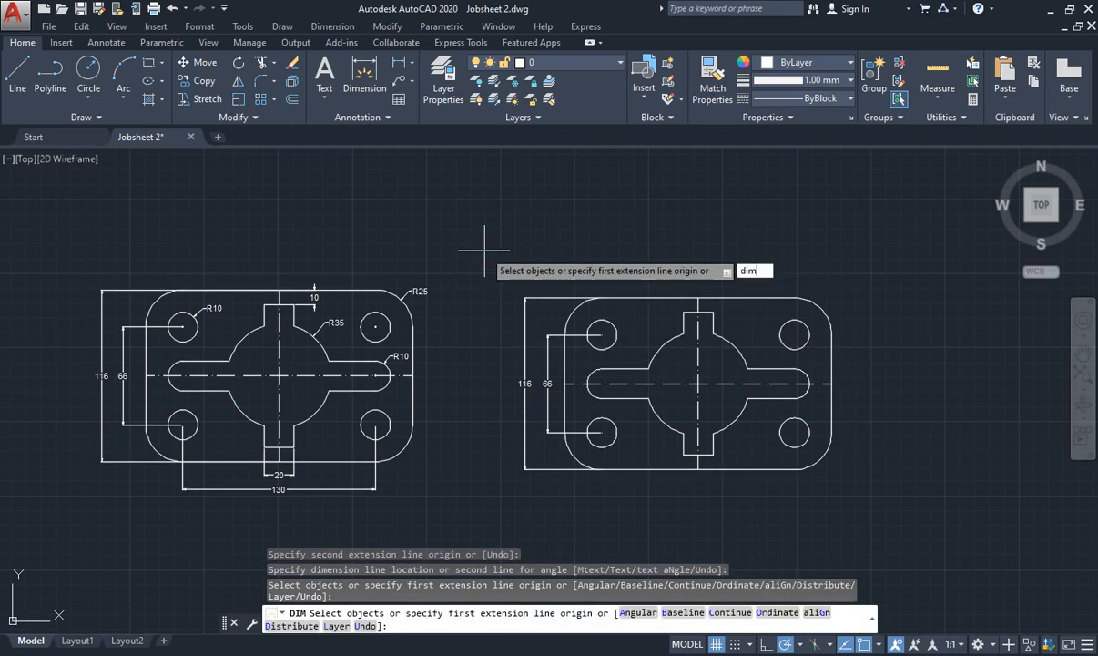
text(m)
key(Return)
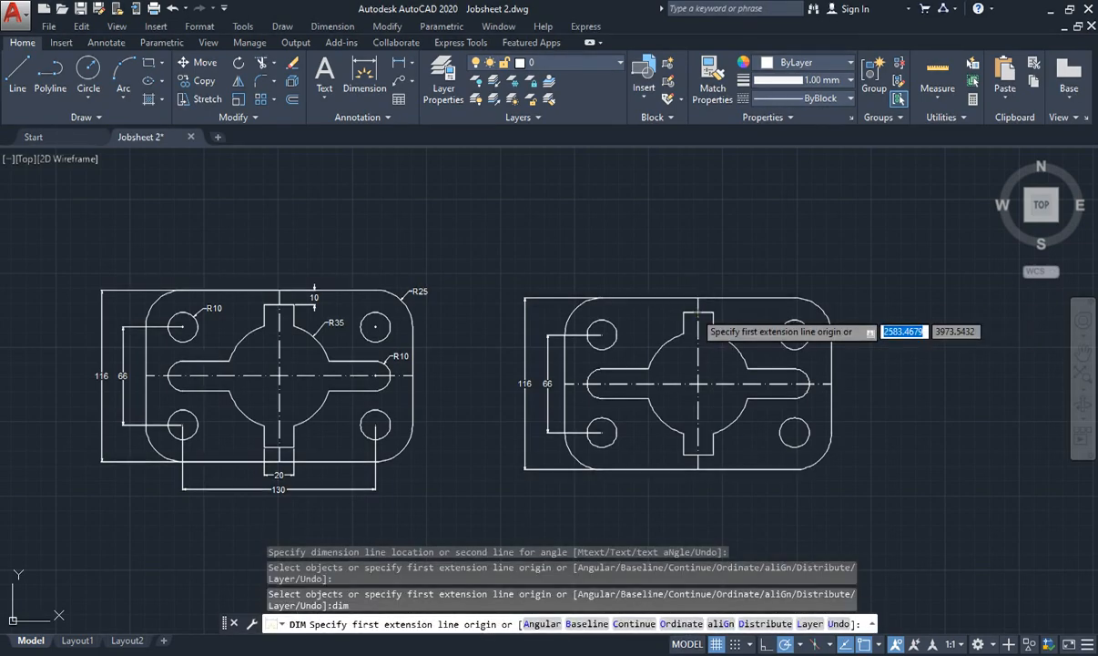
click(691, 312)
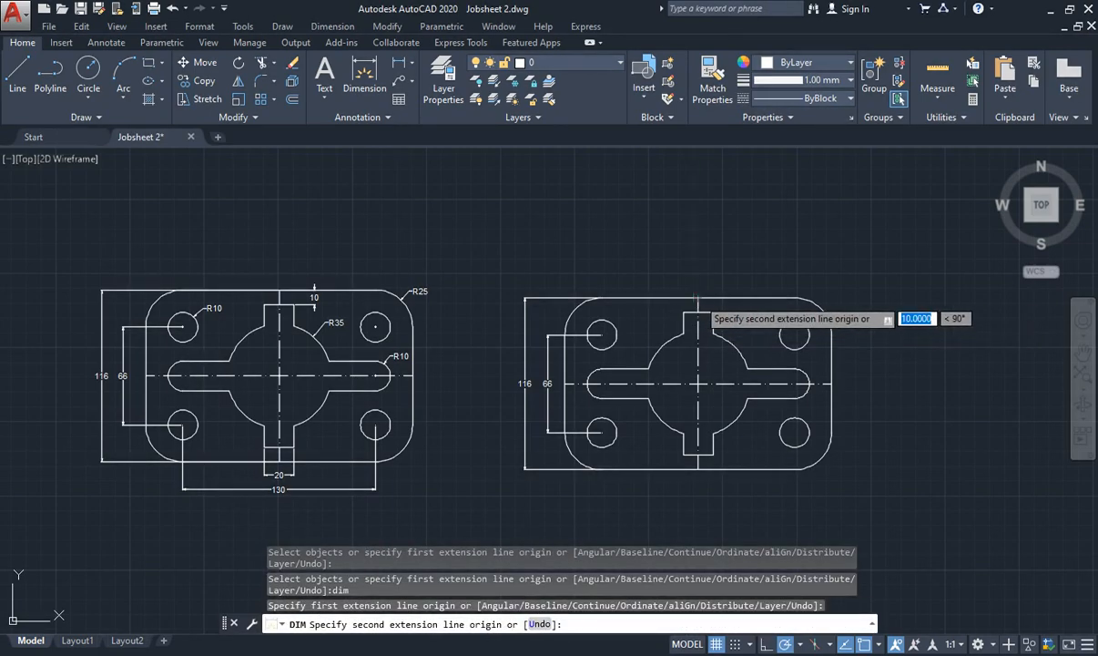
click(712, 308)
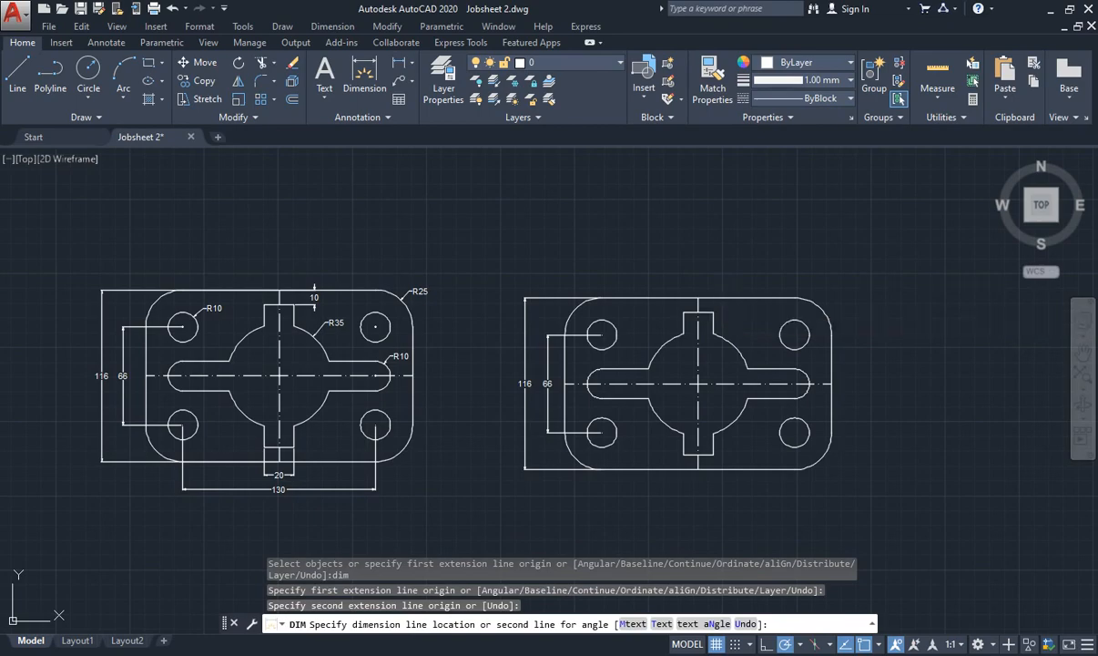
click(728, 306)
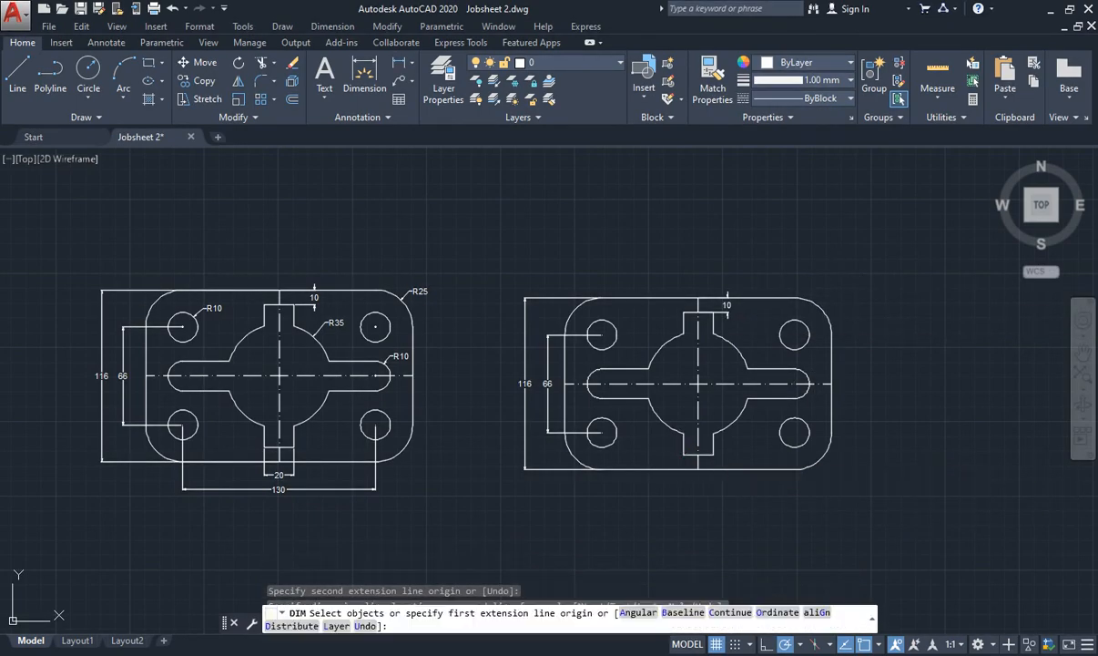
Dimension the width of the redrawn plate's lower notch, placed below the plate's lower edge
click(684, 454)
click(711, 454)
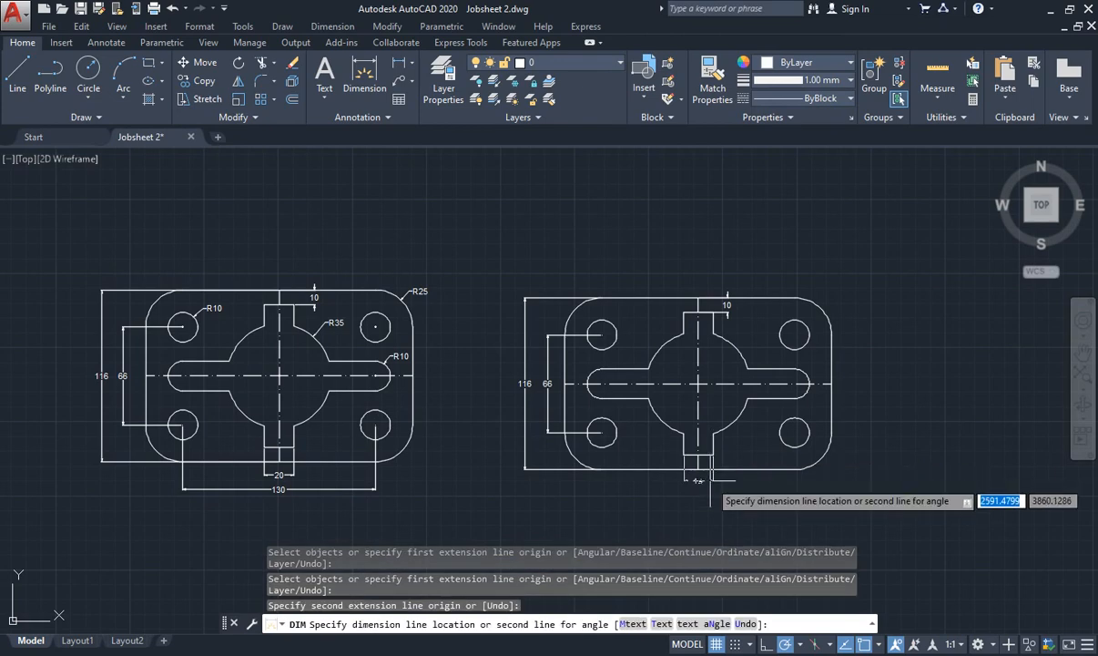
click(698, 480)
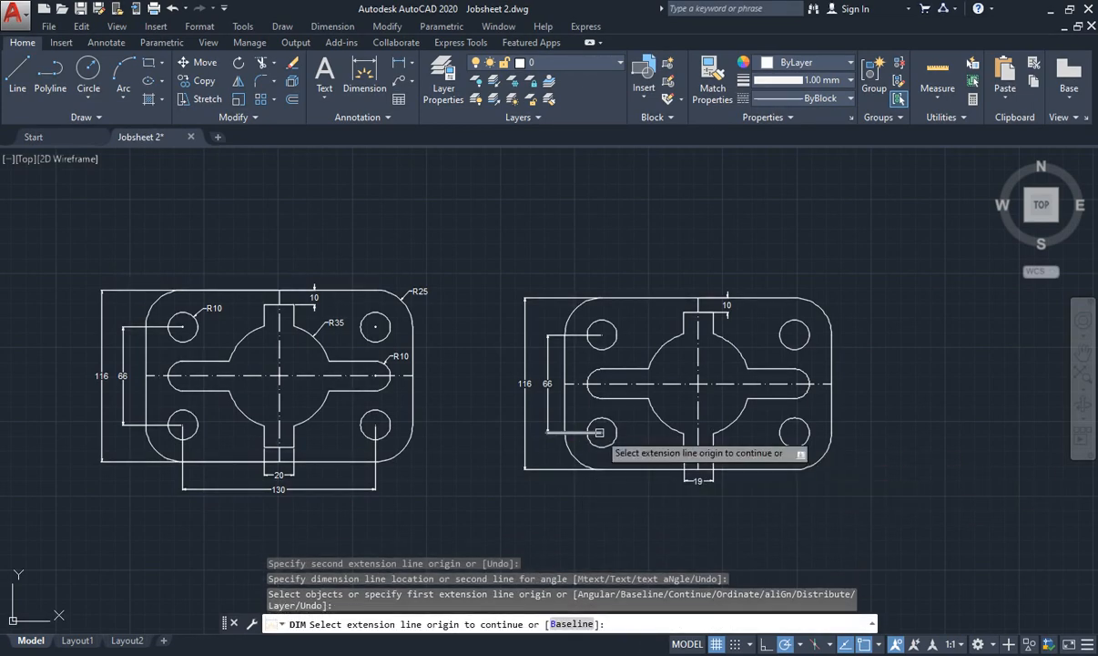
click(600, 433)
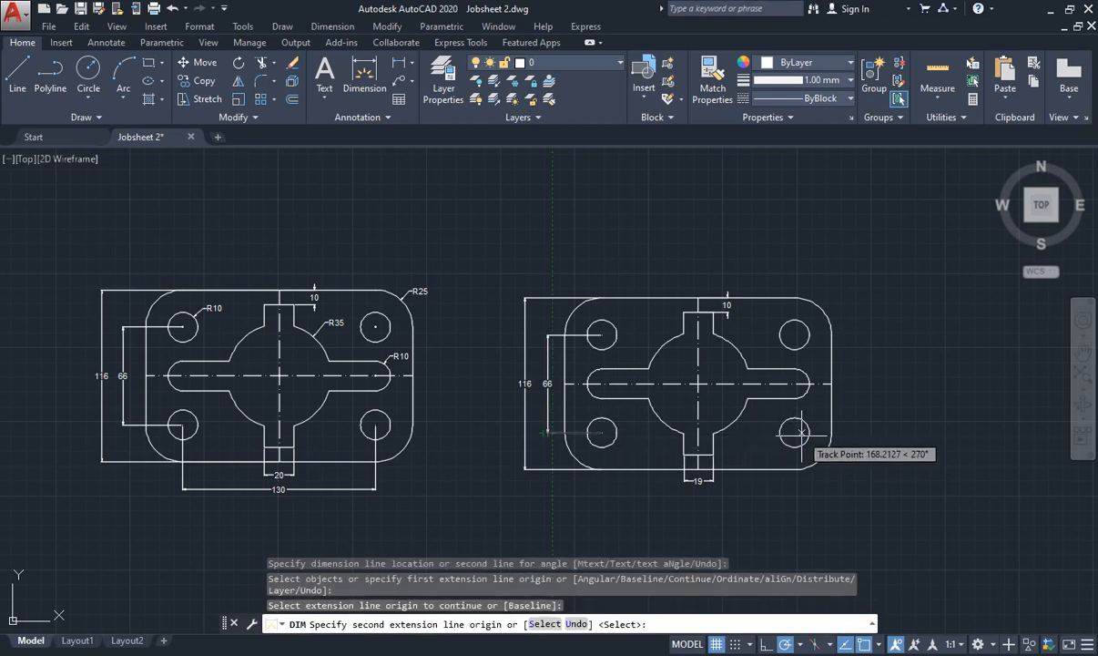
click(763, 431)
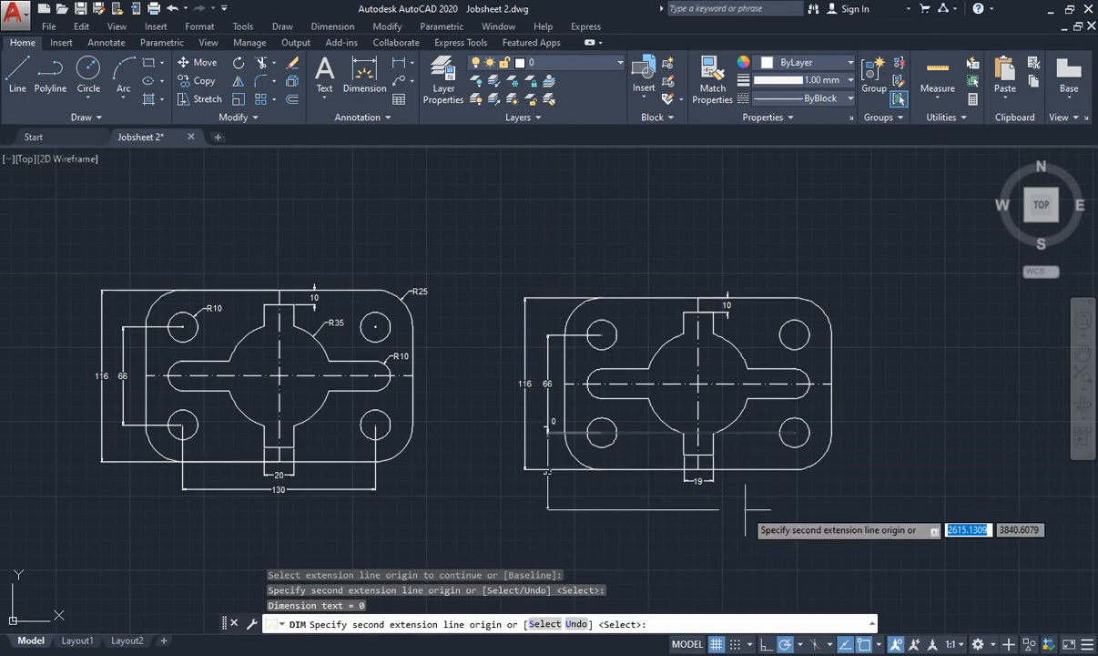
key(Escape)
key(Escape)
key(Escape)
key(Escape)
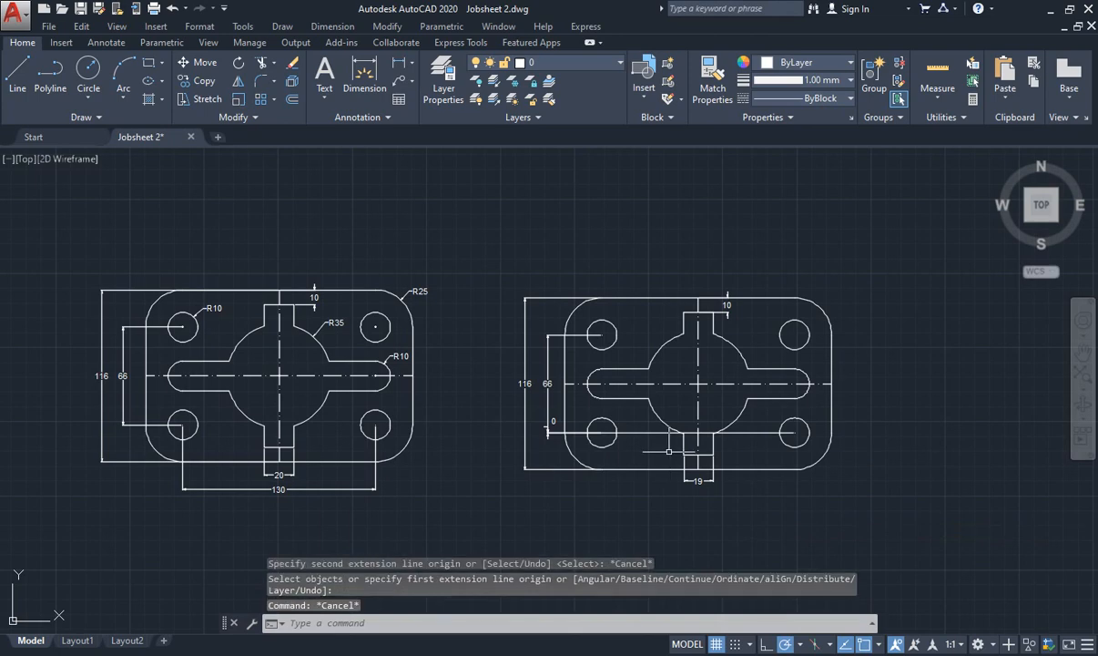
click(656, 433)
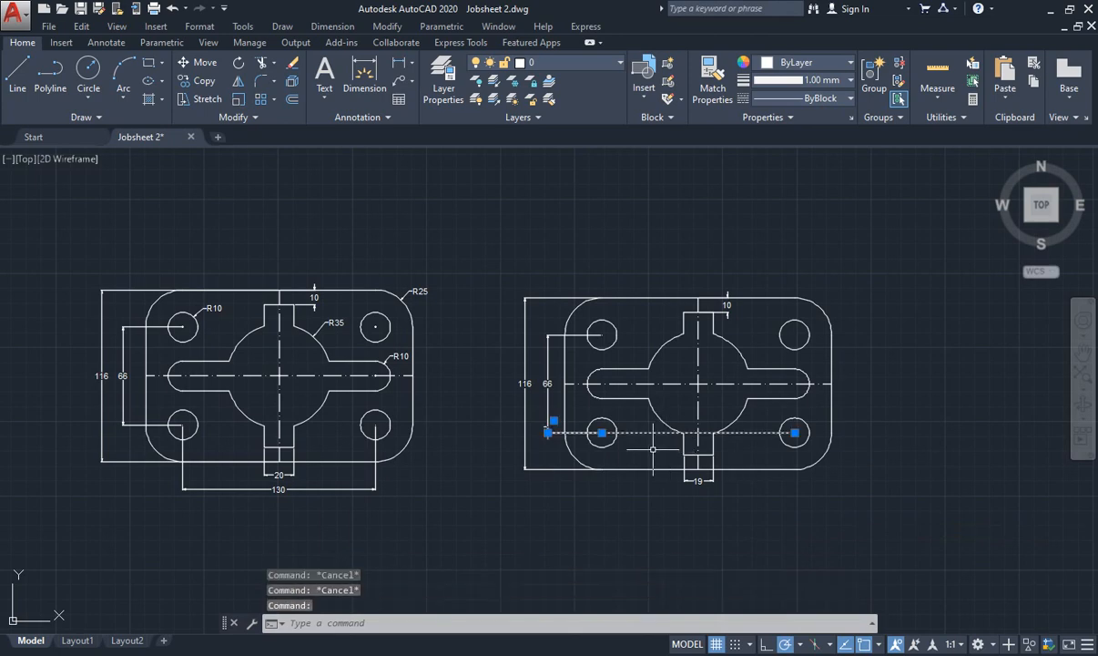
key(Delete)
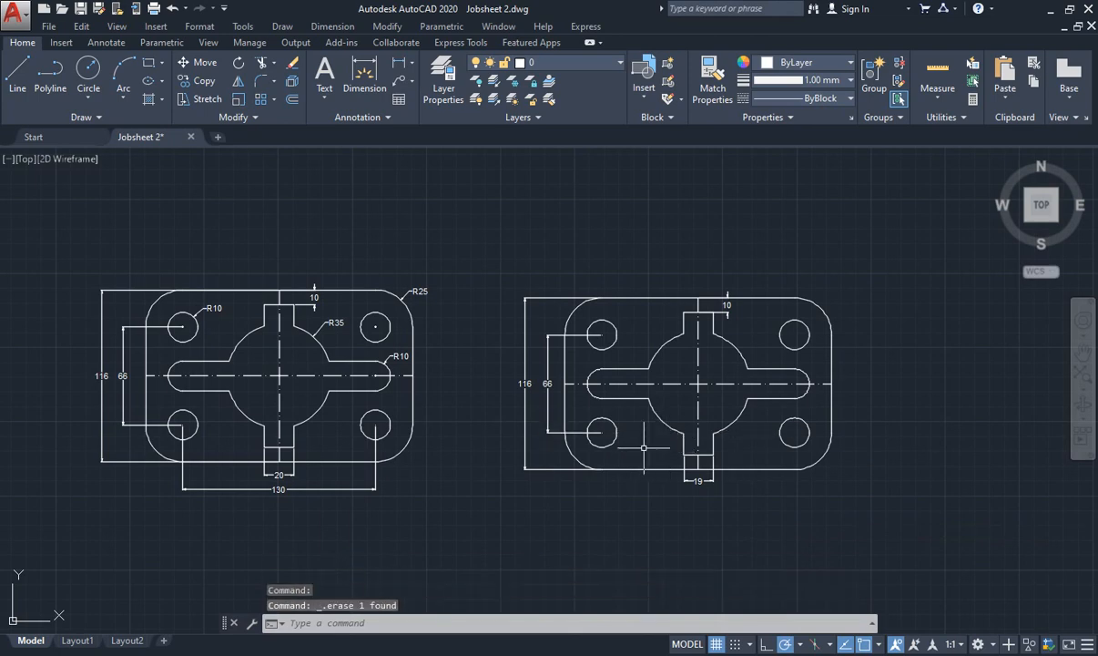
Dimension the horizontal distance between the centres of the redrawn plate's two lower holes, placed below the notch-width dimension
text(dim)
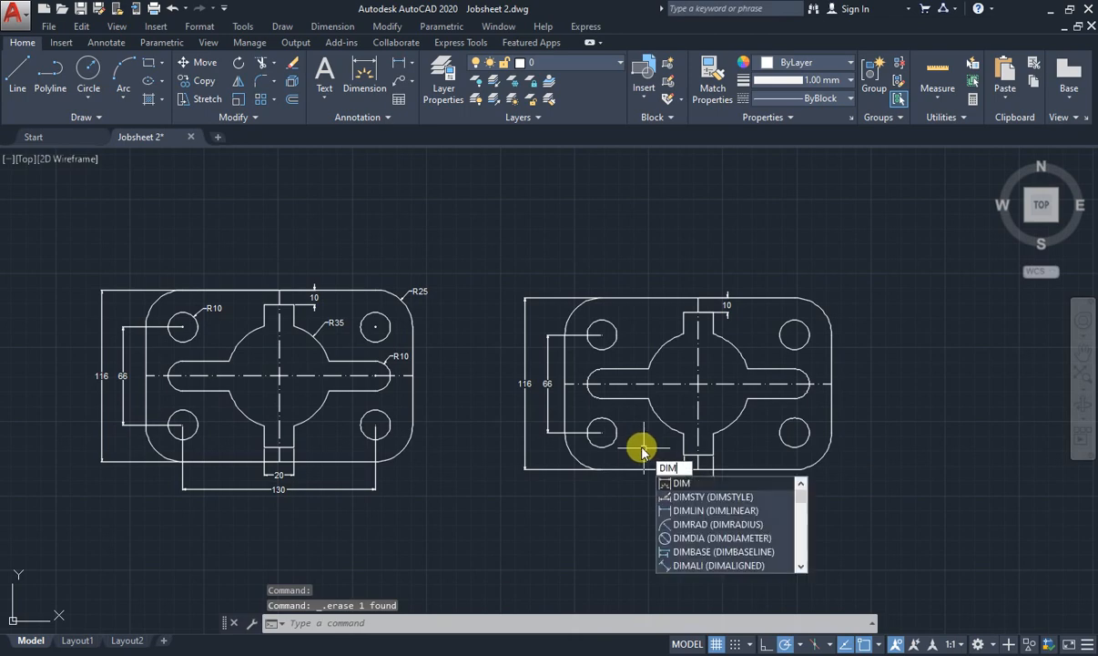
key(Return)
click(599, 432)
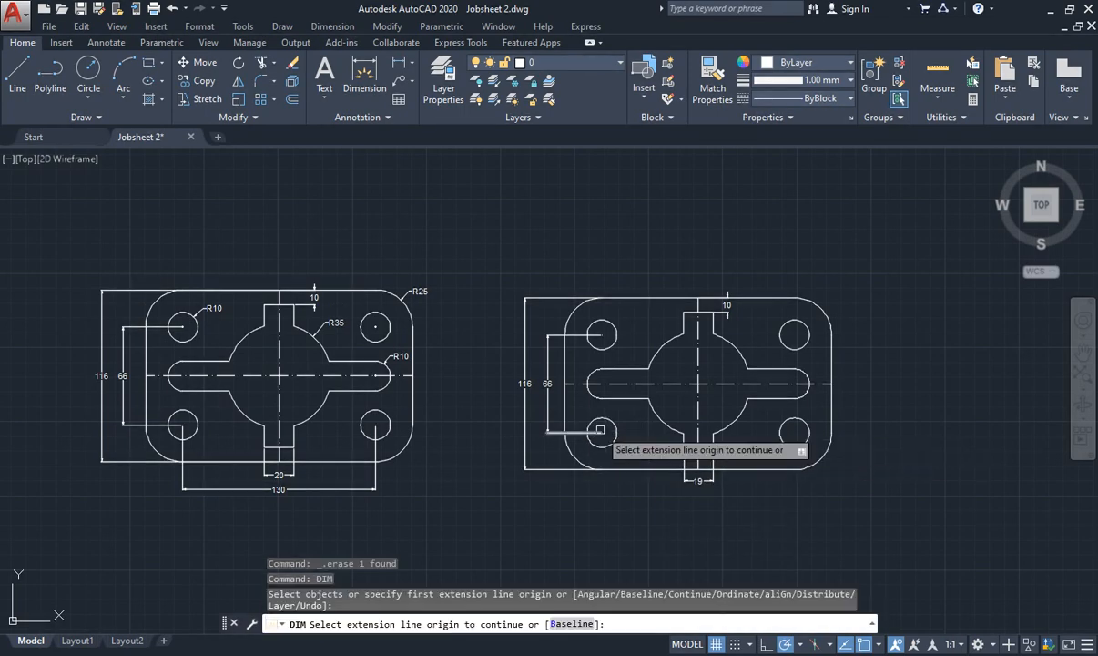
key(Escape)
scroll(594, 428, up, 5)
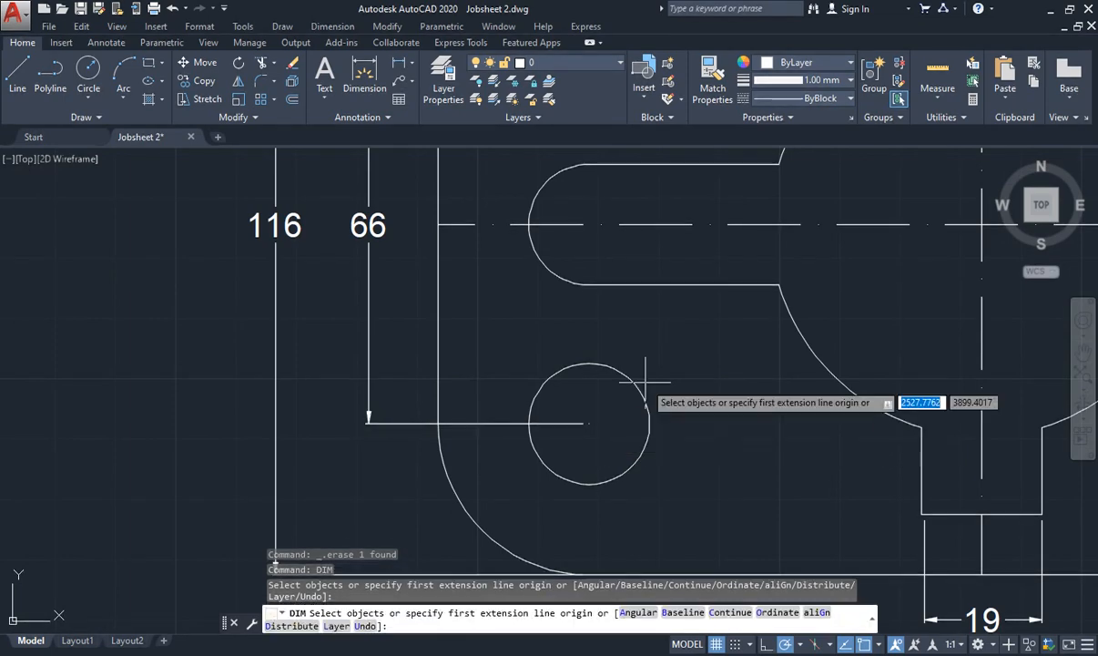
click(589, 424)
scroll(597, 425, up, 4)
scroll(602, 424, down, 8)
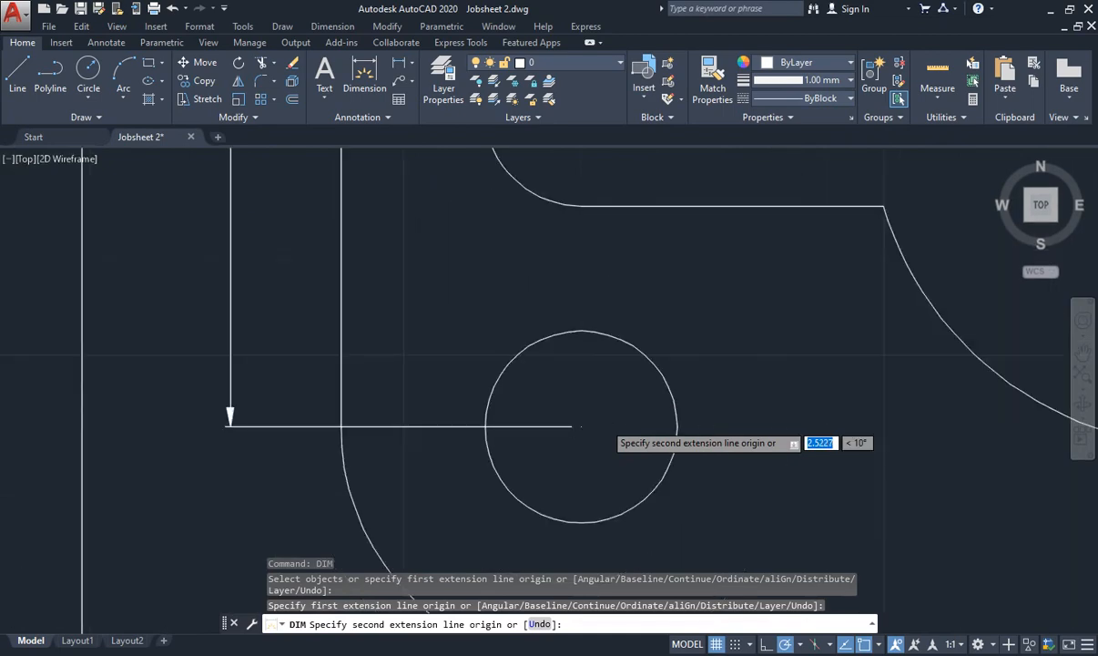
scroll(604, 423, down, 2)
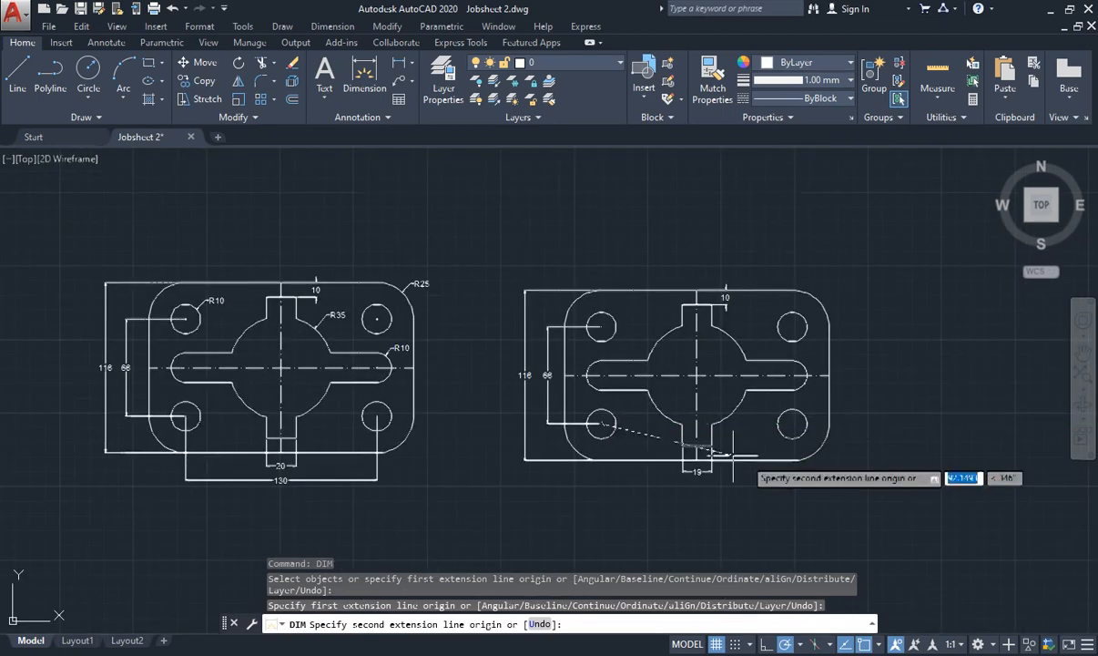
scroll(792, 446, up, 2)
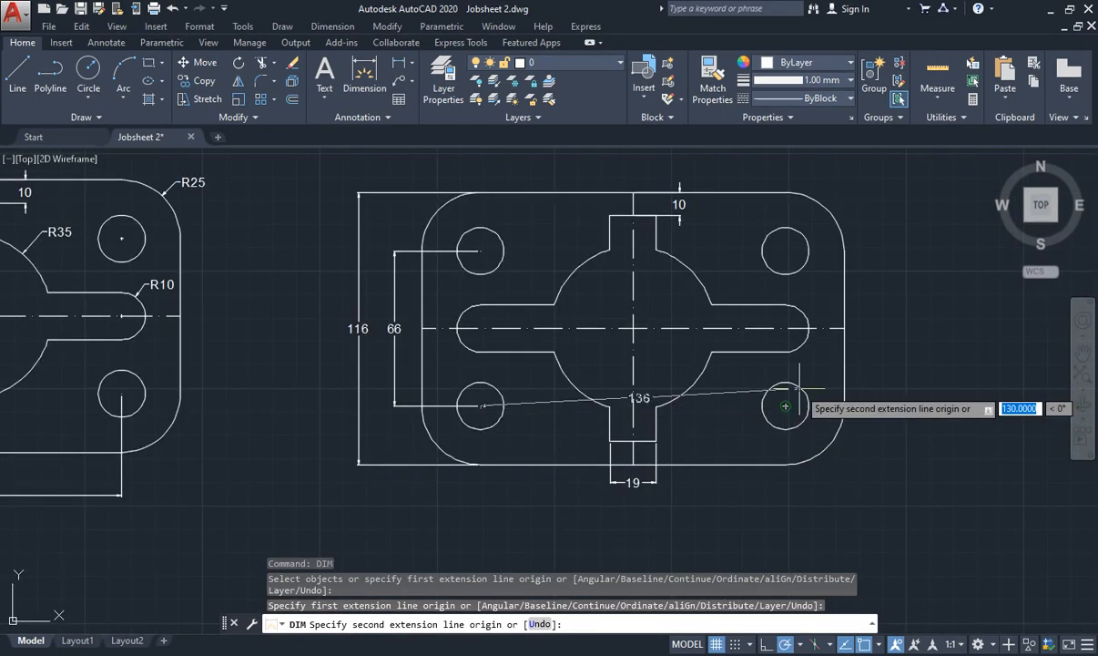
click(785, 406)
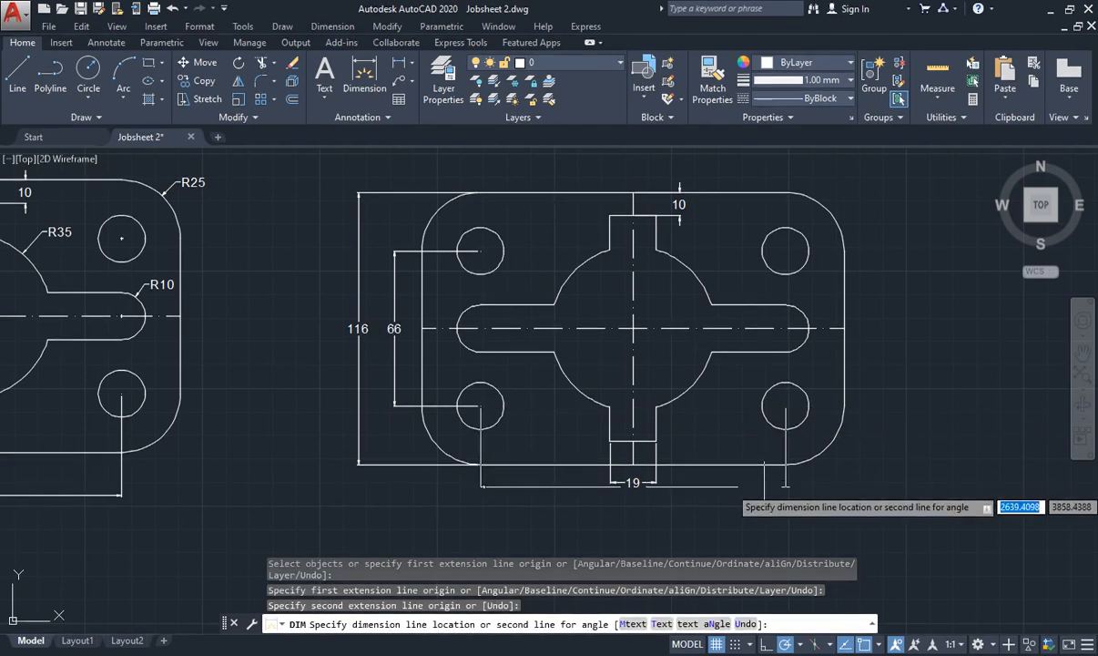
click(736, 509)
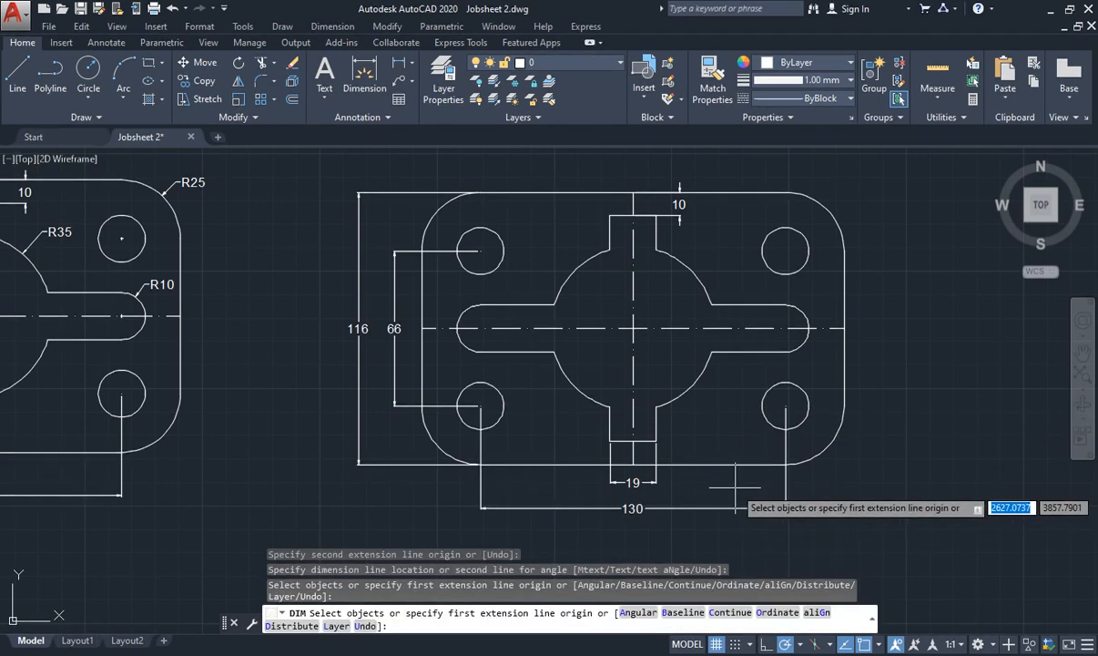
Add a radius dimension to the rounded right end of the redrawn plate's horizontal slot, placed just above it
scroll(736, 508, down, 2)
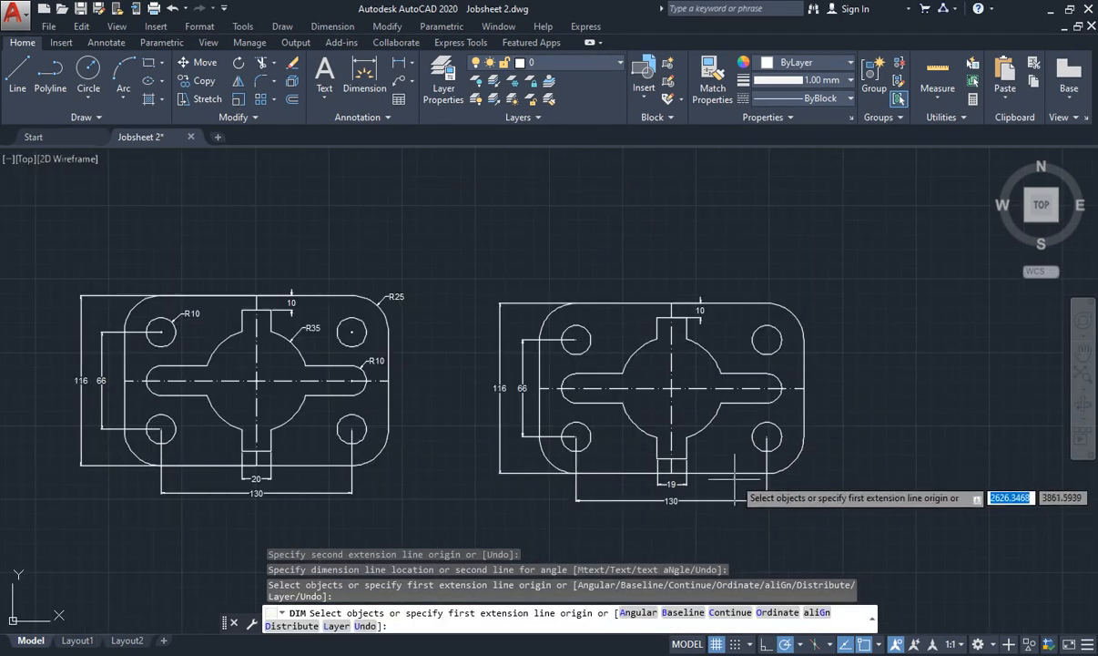
scroll(738, 471, up, 2)
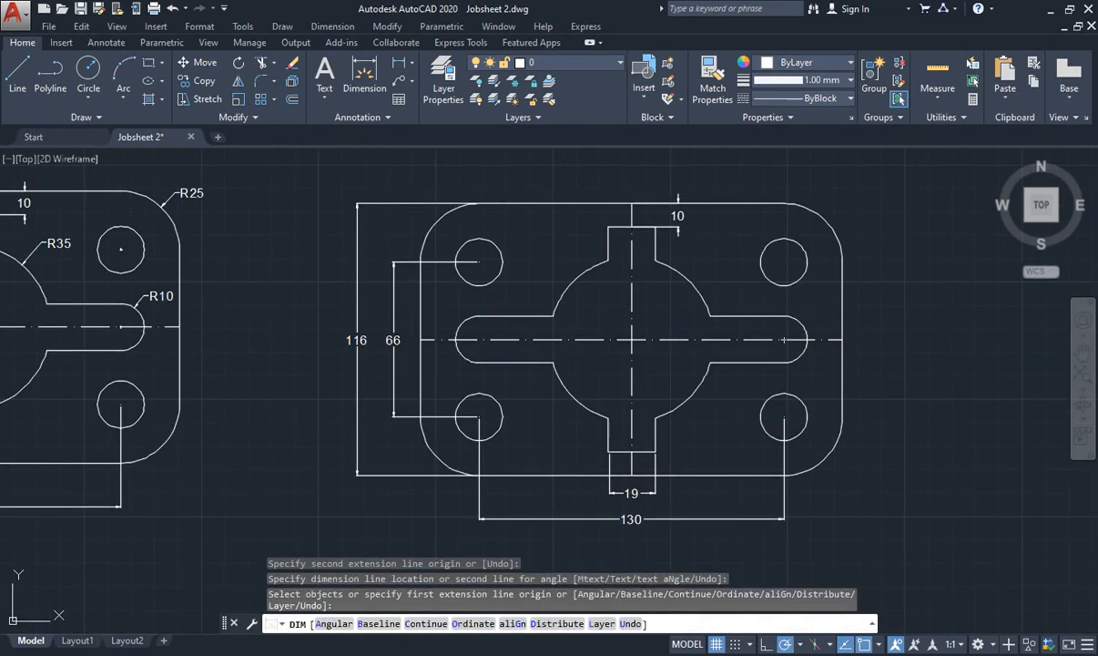
click(824, 308)
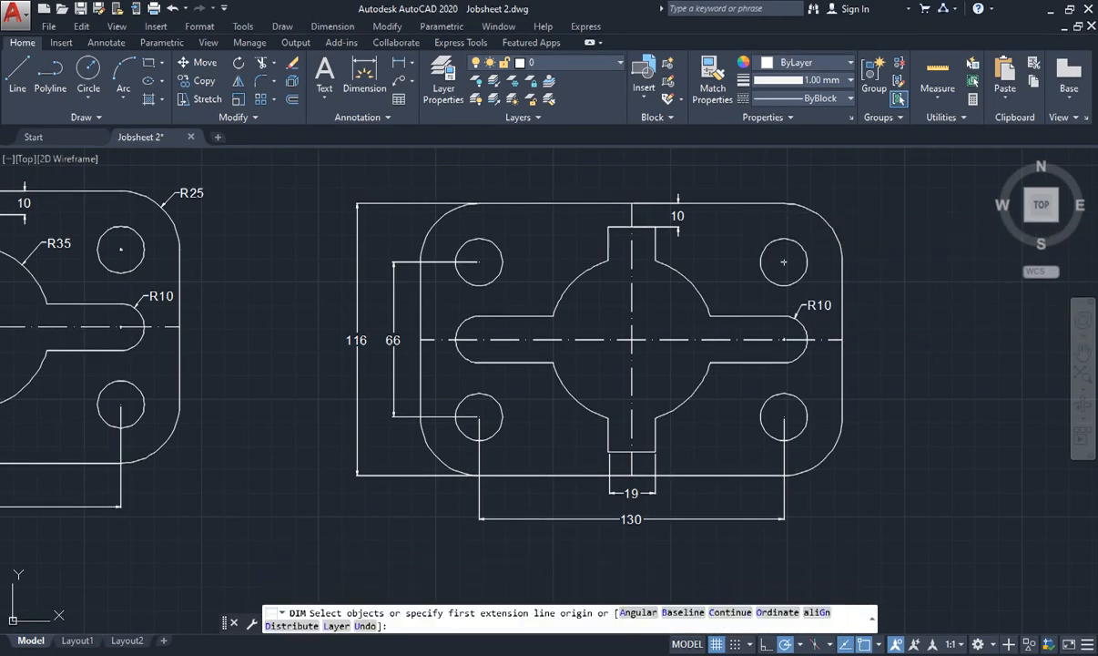
Add radius dimensions to the redrawn plate's upper-right corner, placed outside it, and to the upper-right arc of the central opening
click(827, 219)
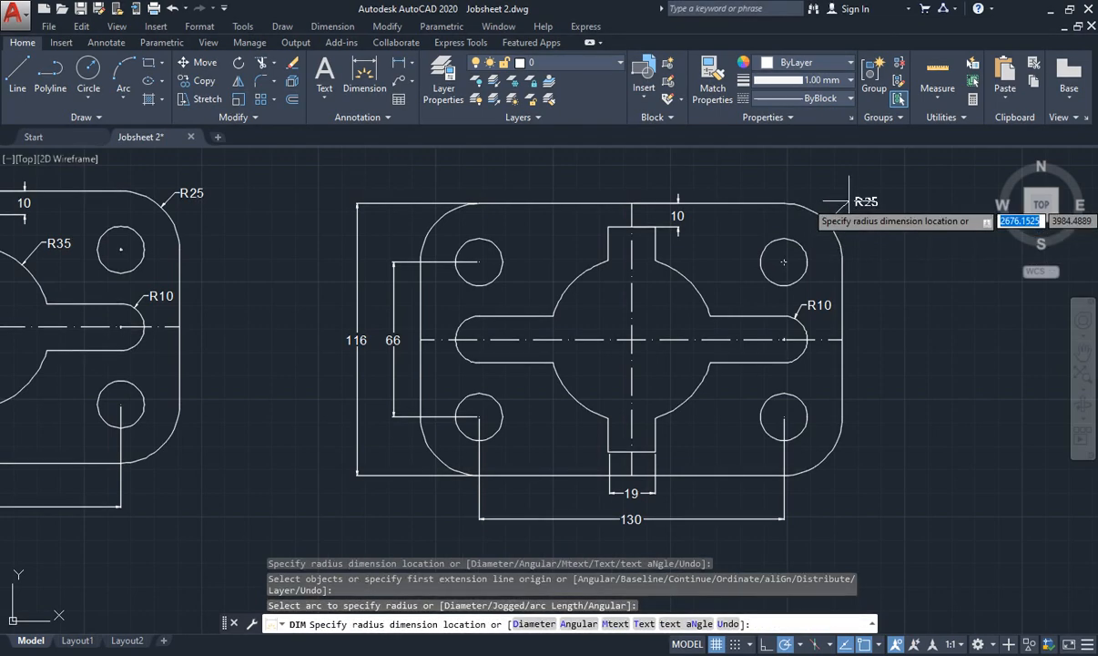
click(849, 201)
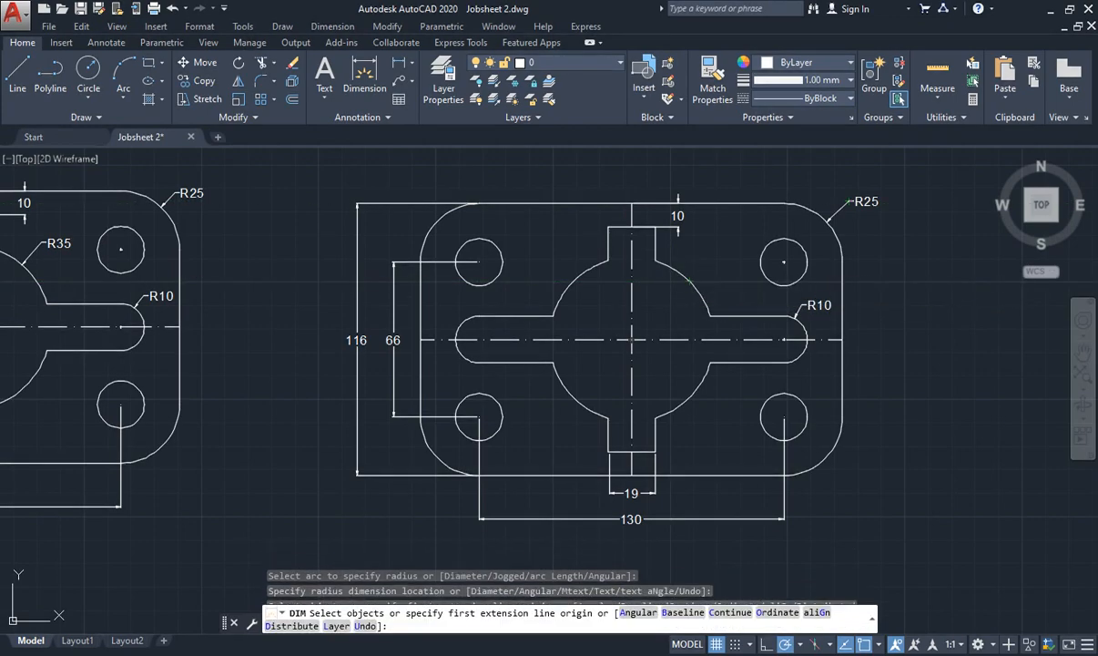
click(704, 297)
click(707, 274)
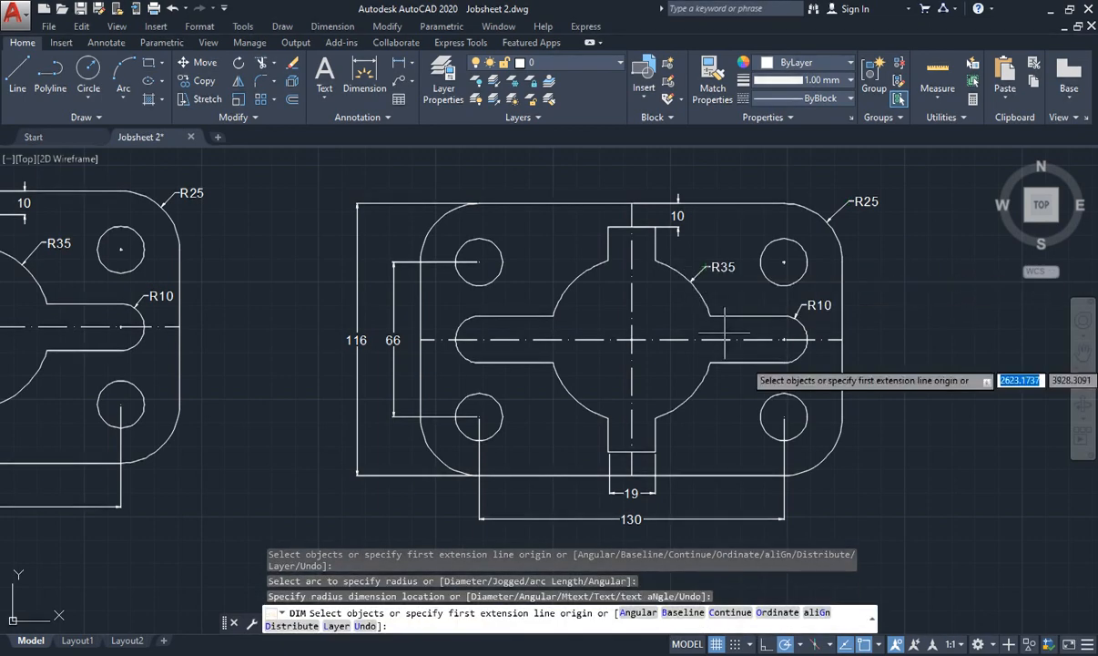
scroll(738, 407, down, 3)
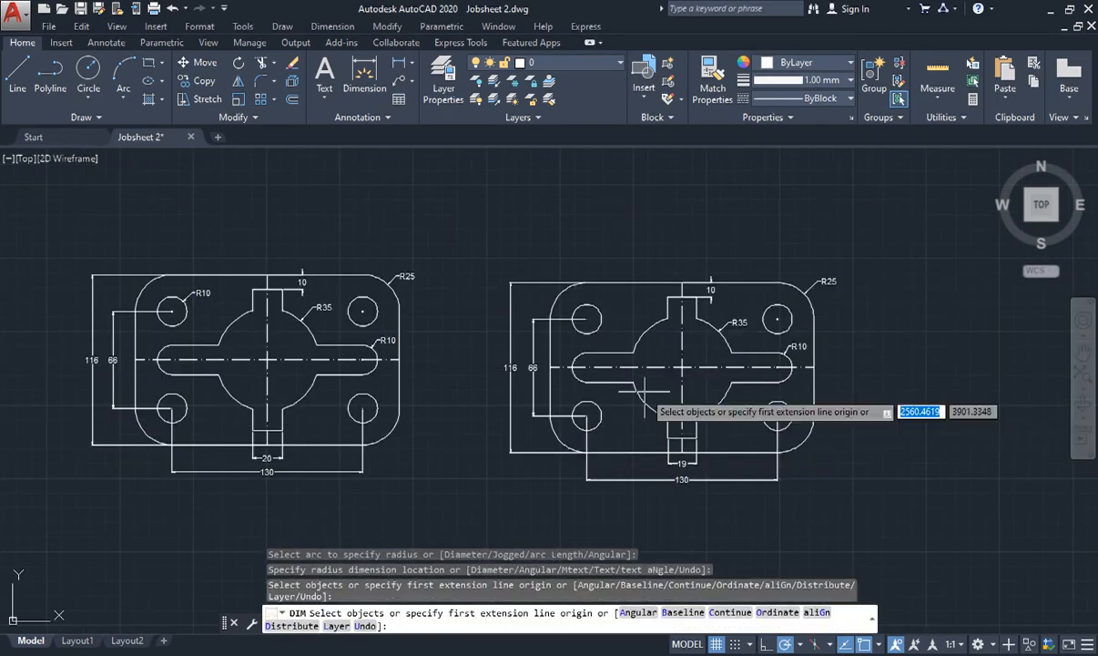
scroll(620, 324, up, 2)
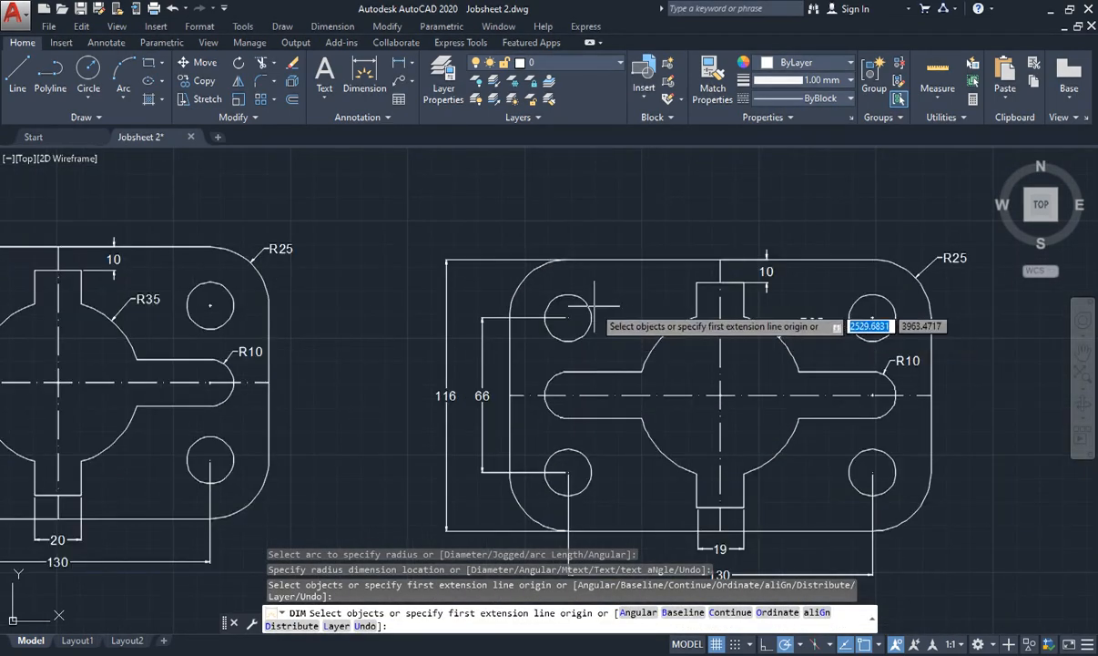
click(569, 318)
click(569, 318)
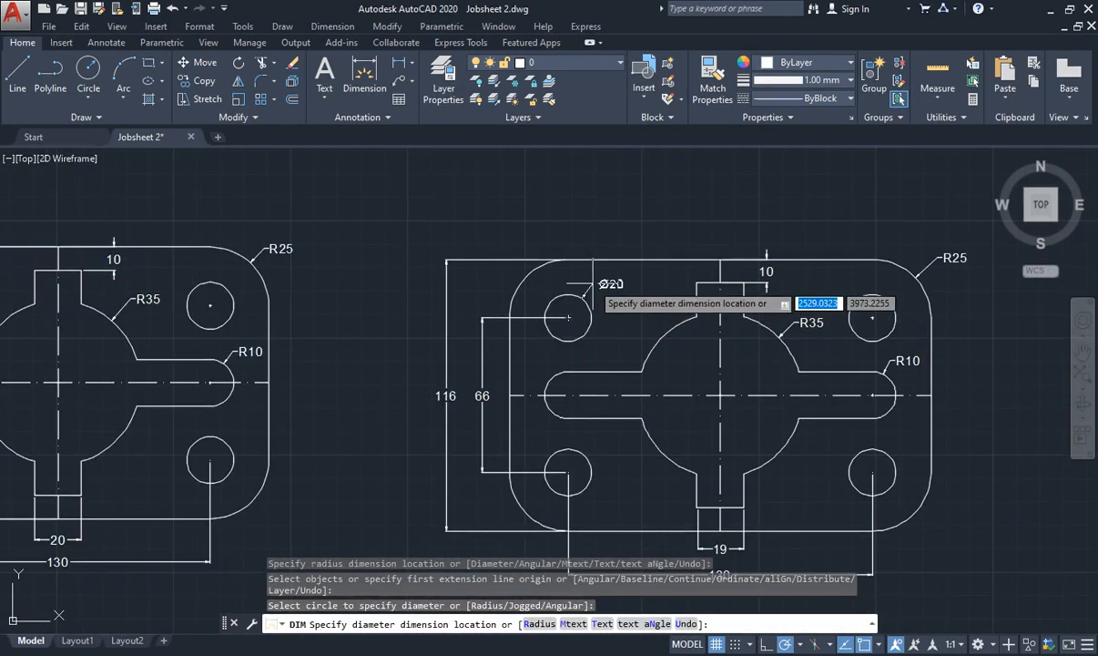
key(Escape)
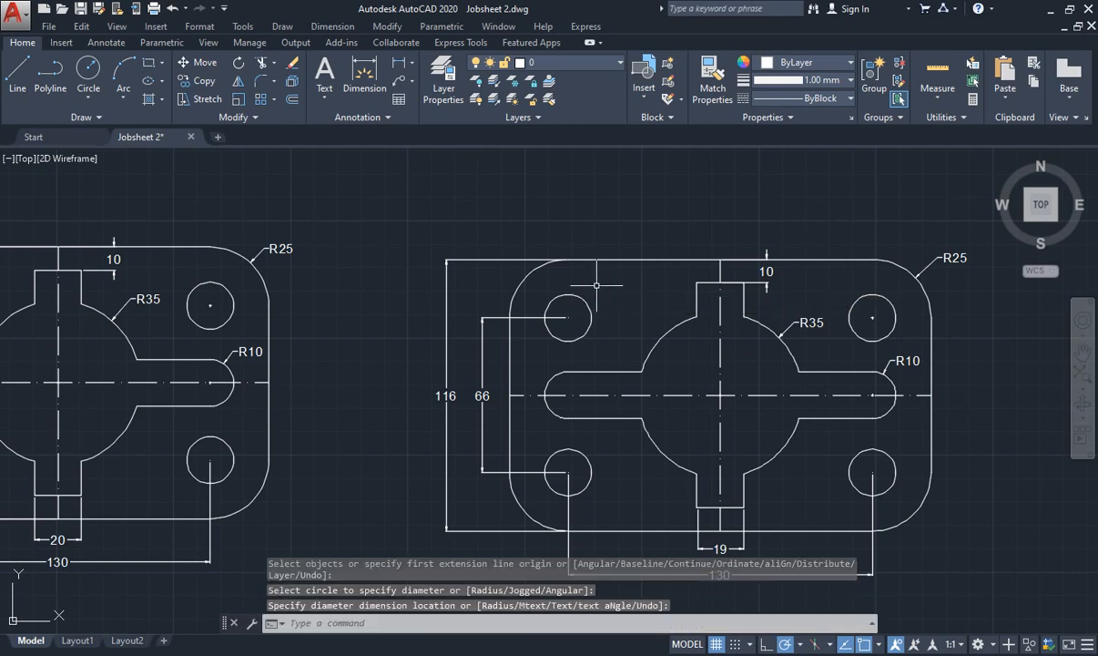
Add a radius dimension to the redrawn plate's upper-left hole, placed at the hole's upper right
text(DIM)
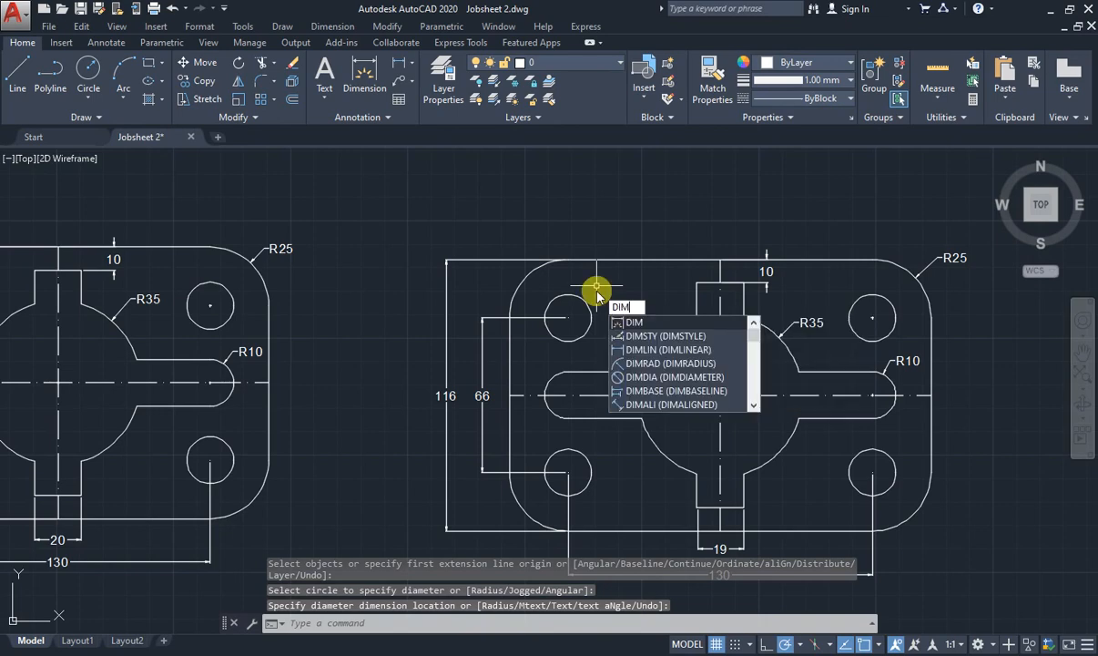
text(RA)
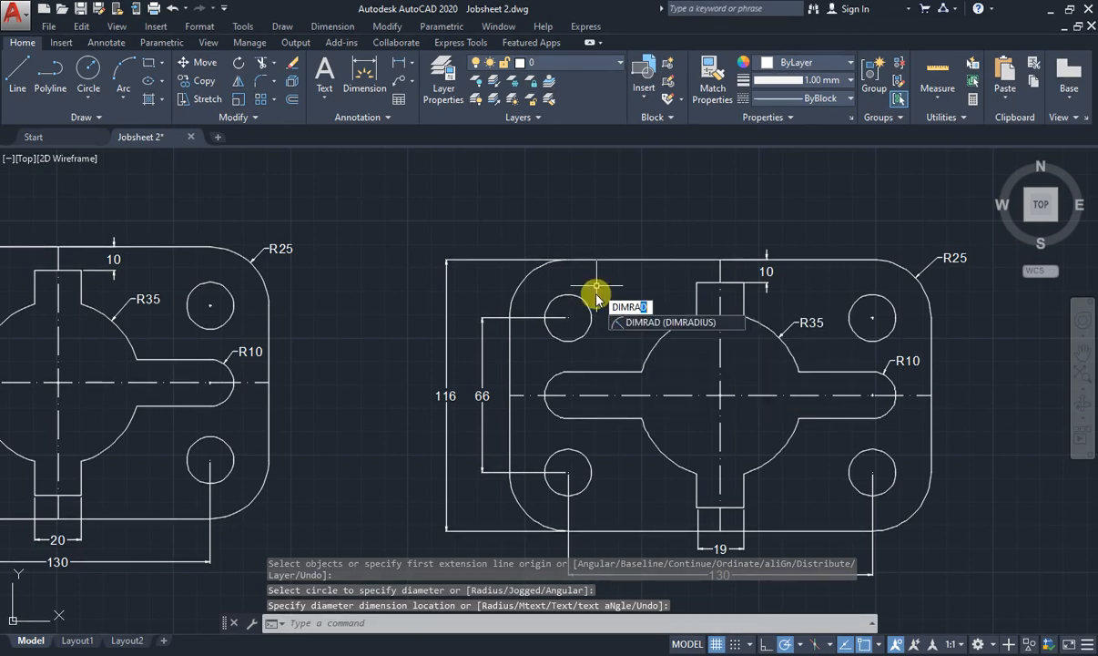
key(Return)
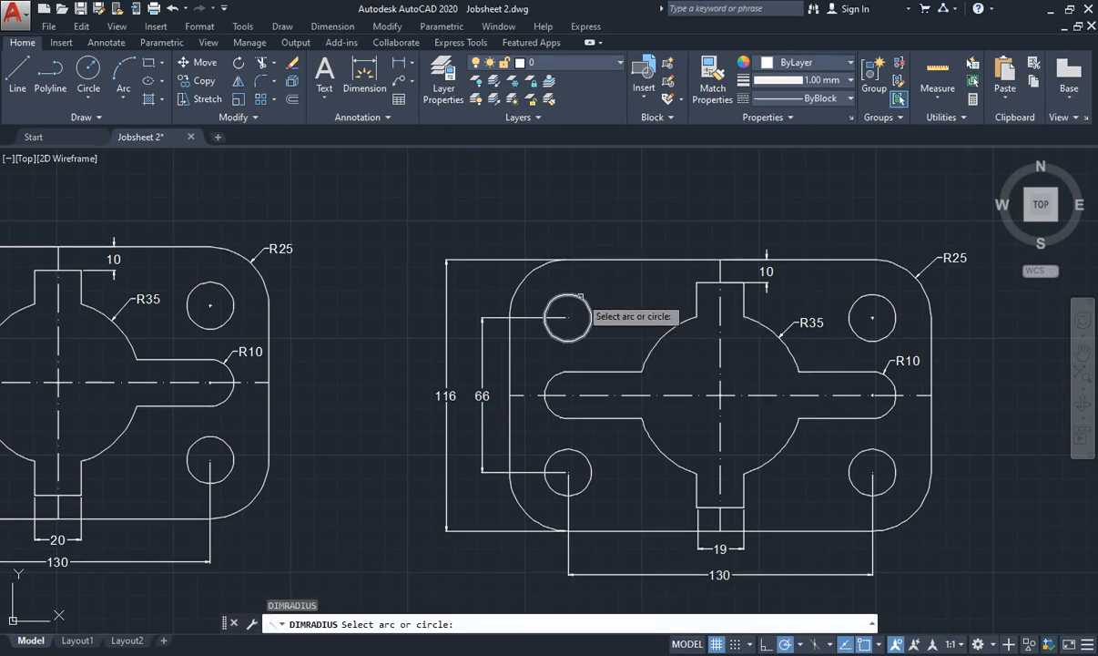
click(590, 314)
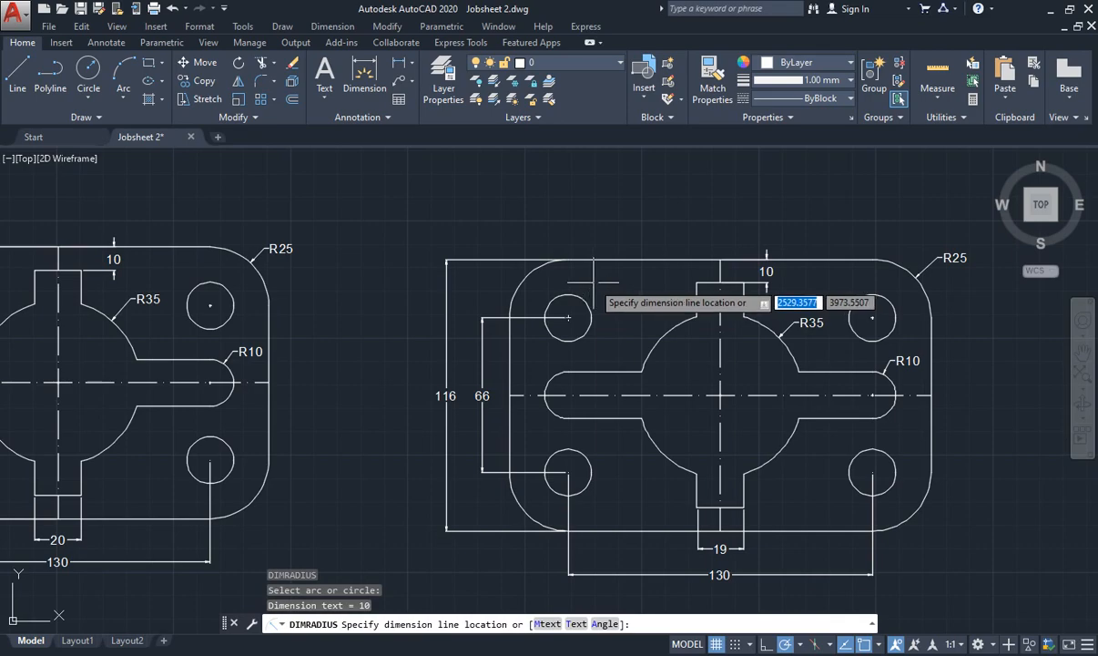
click(593, 282)
Compare the redrawn plate's dimensions with those of the reference plate, keeping both drawings in view
scroll(592, 282, down, 2)
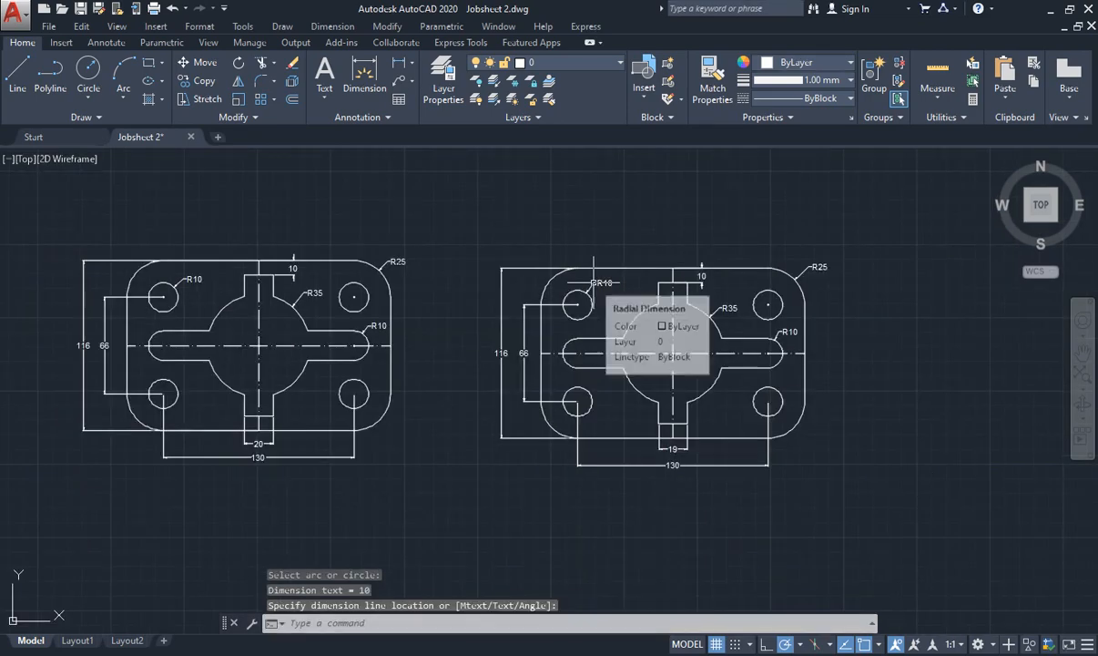
scroll(593, 282, up, 2)
scroll(506, 272, down, 2)
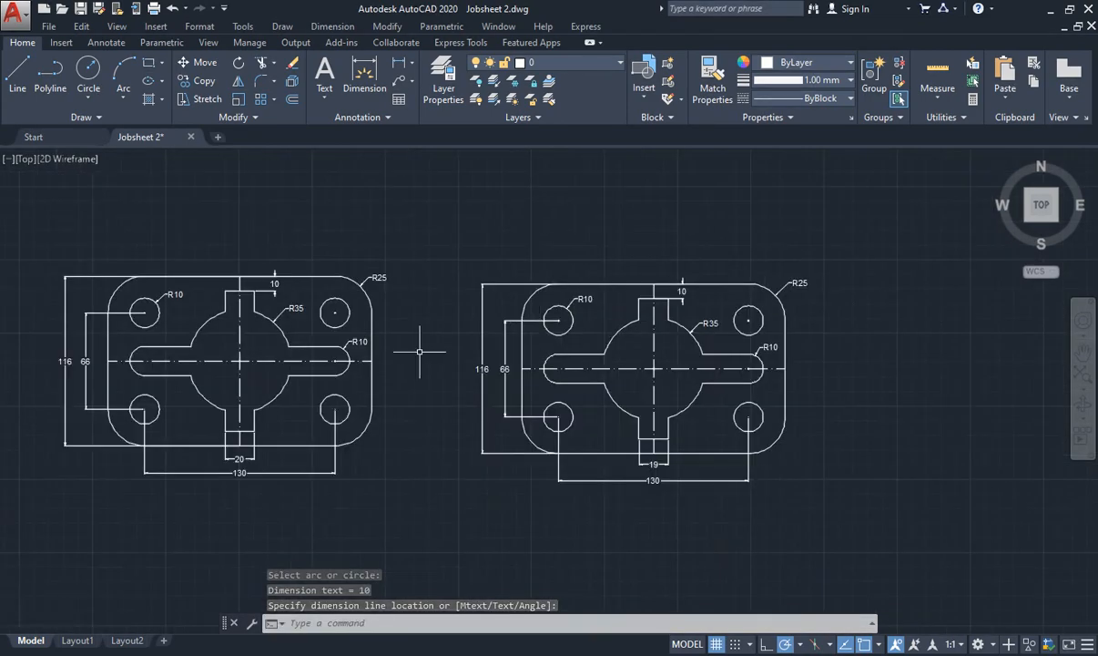
scroll(420, 351, up, 2)
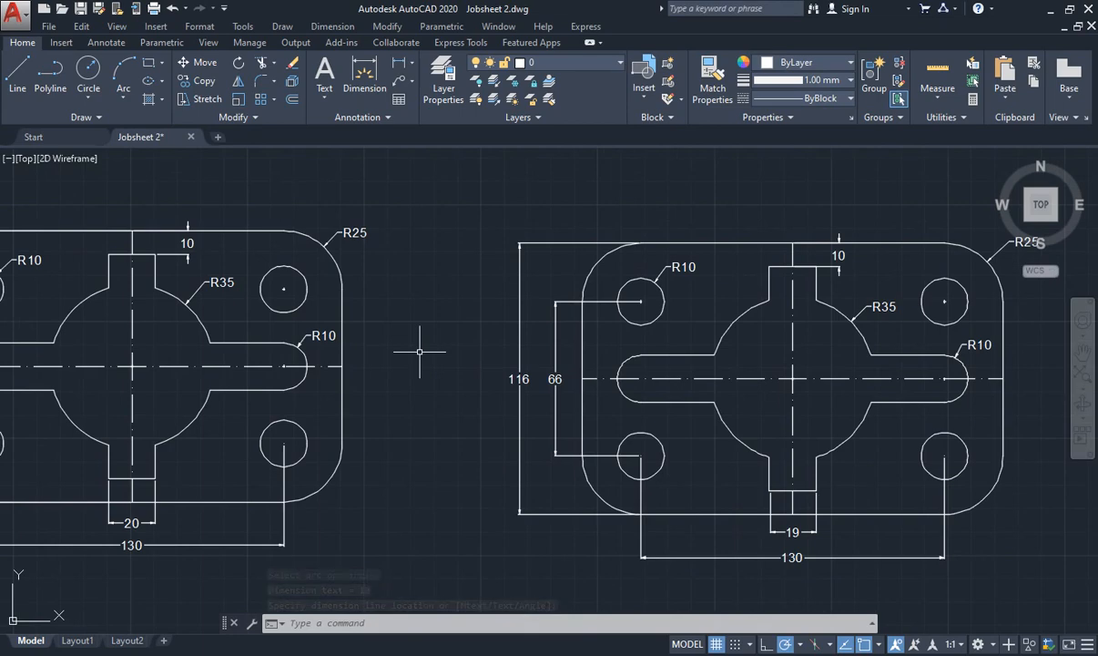
scroll(420, 351, down, 2)
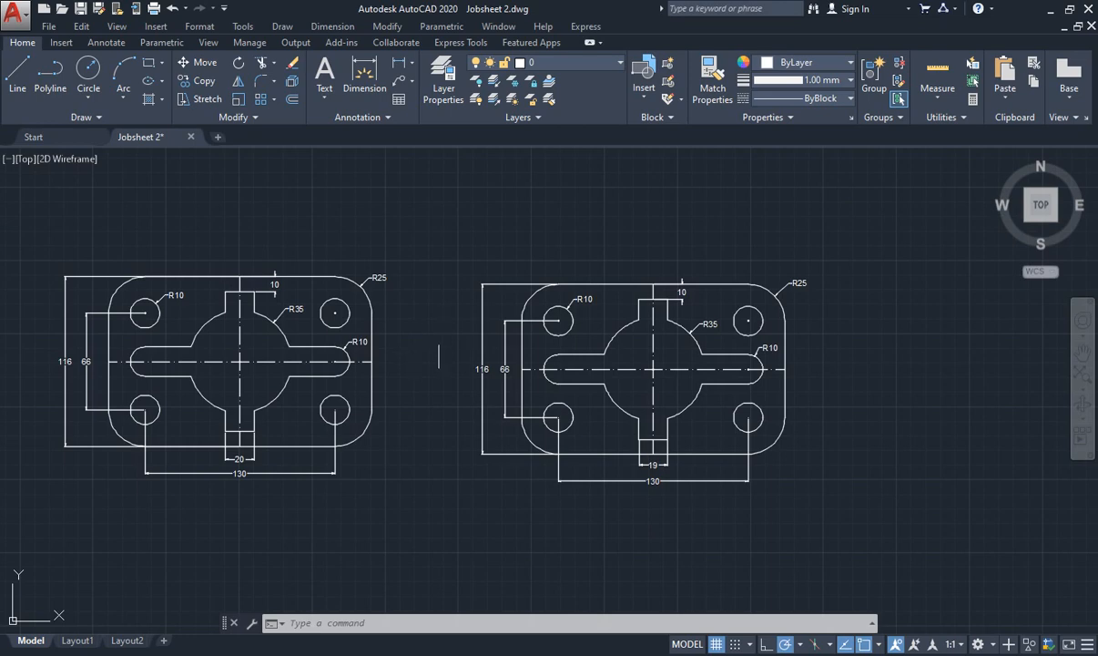
key(Escape)
key(Escape)
key(Escape)
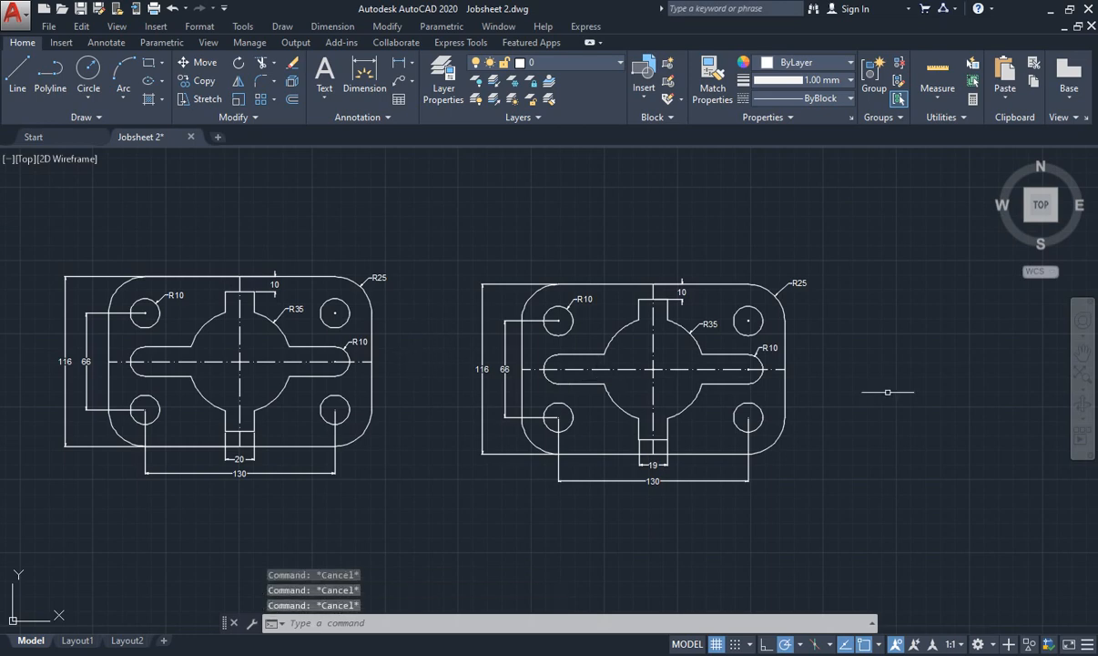
click(1081, 360)
drag(867, 395, 954, 412)
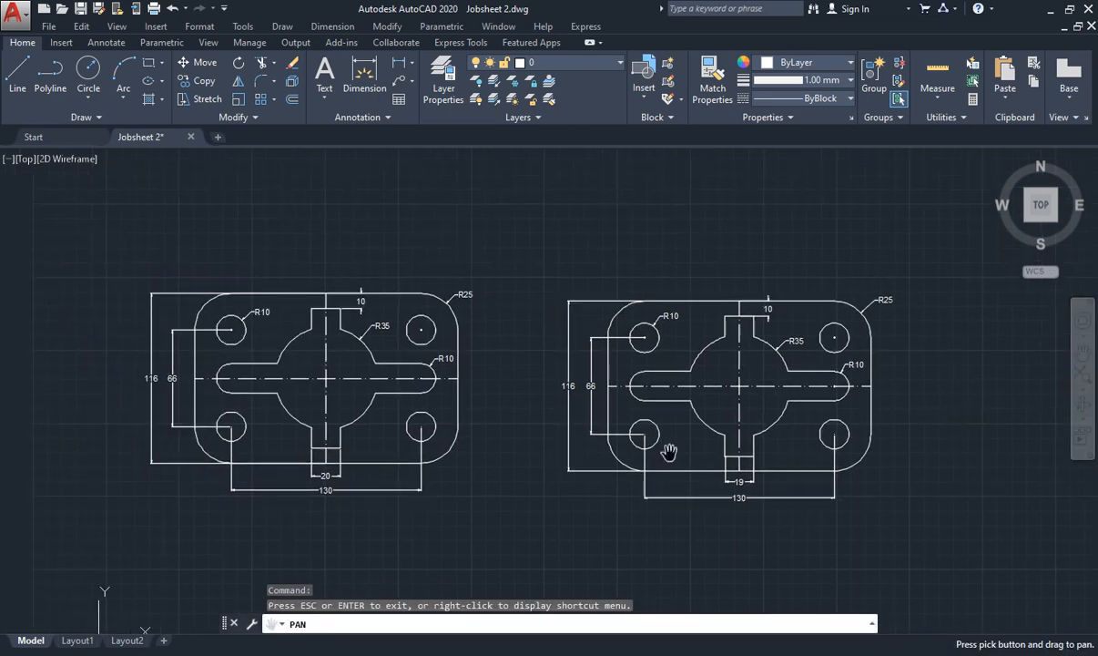
key(Escape)
key(Escape)
key(Escape)
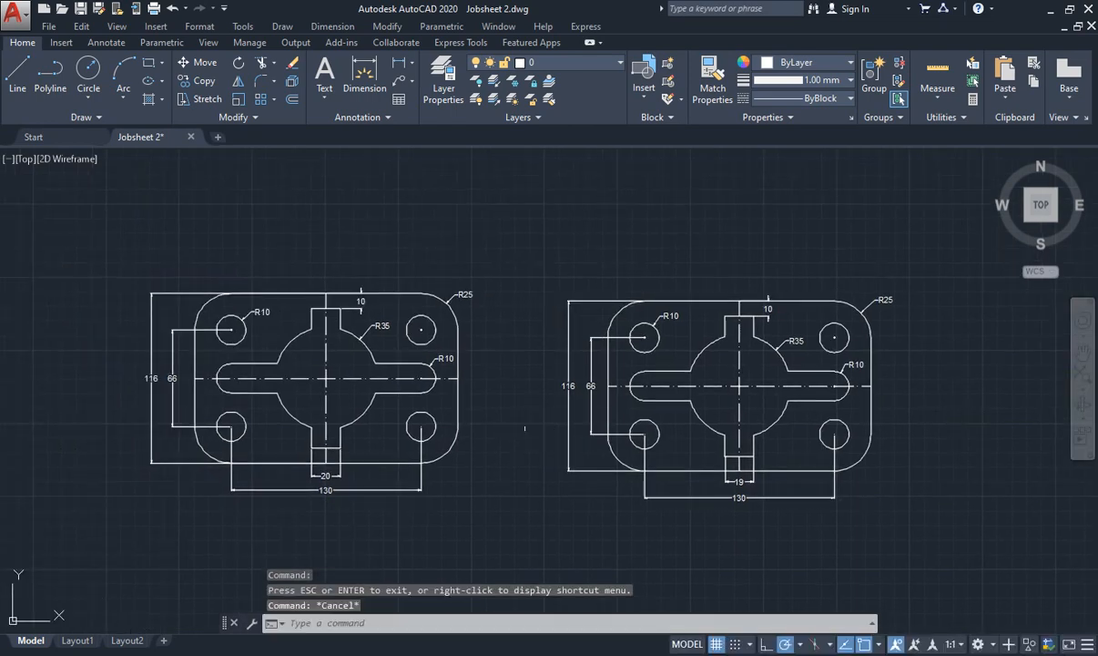